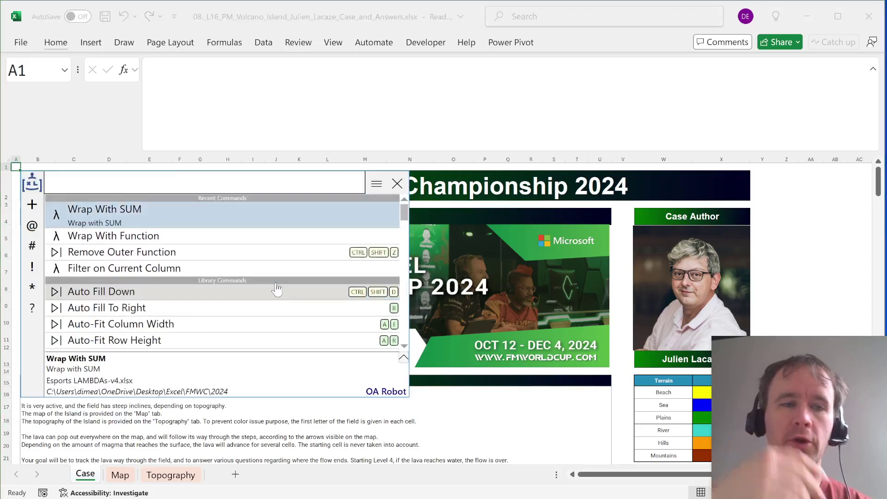
- Close the OA Robot command list and read the instructions on the Case sheet
click(396, 184)
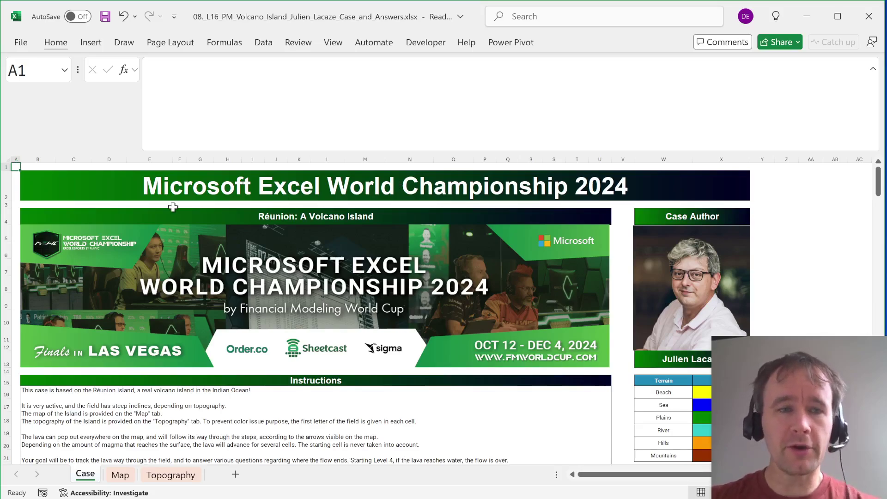
click(3, 217)
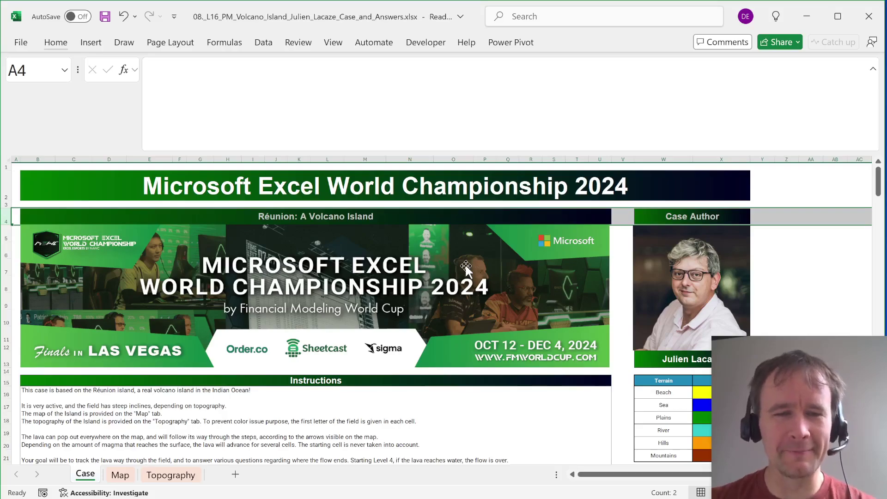
scroll(466, 267, down, 1)
scroll(465, 267, down, 2)
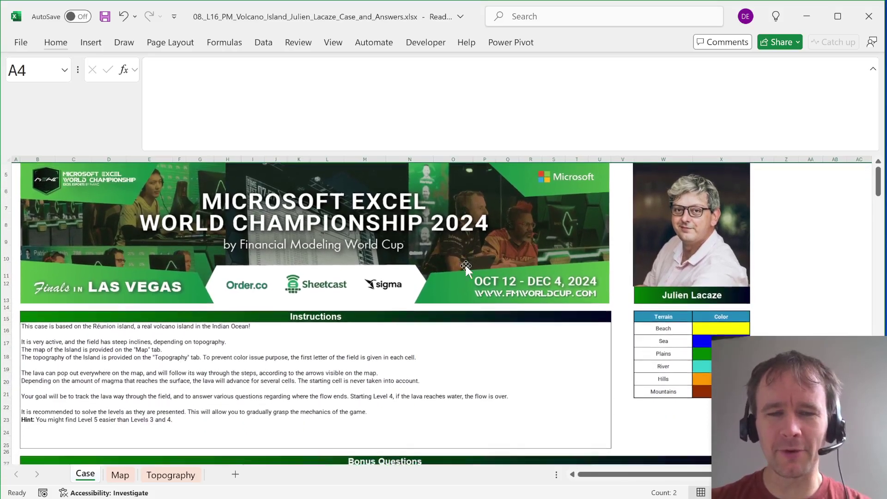
- Look over the island map on the Map sheet and inspect the arrow in cell BA37 up close
key(ctrl+Page_Down)
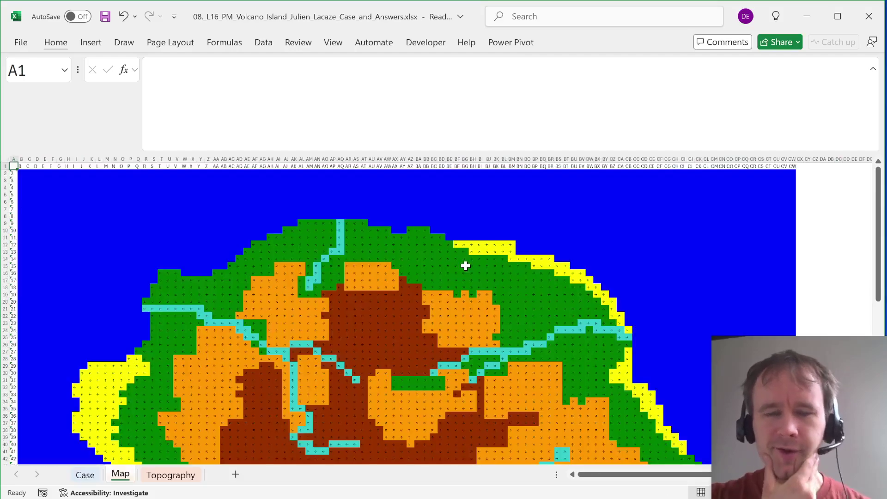
scroll(414, 345, down, 10)
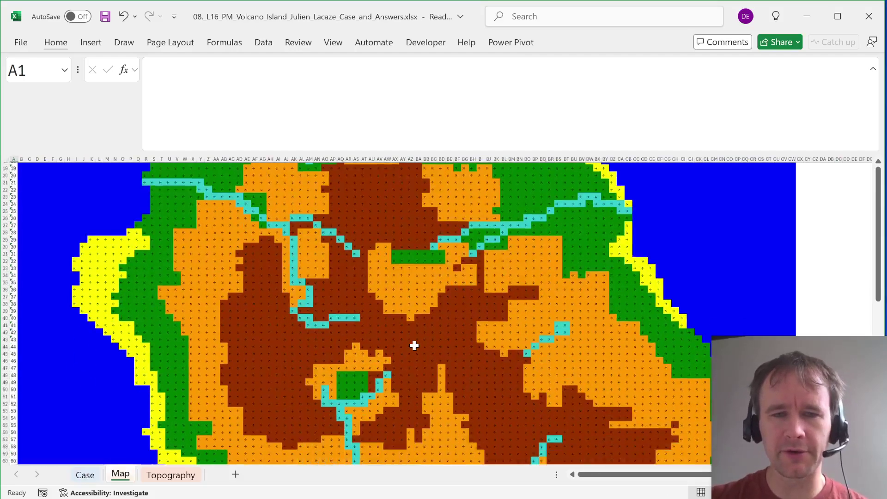
scroll(414, 346, up, 3)
scroll(413, 345, down, 2)
scroll(414, 346, up, 10)
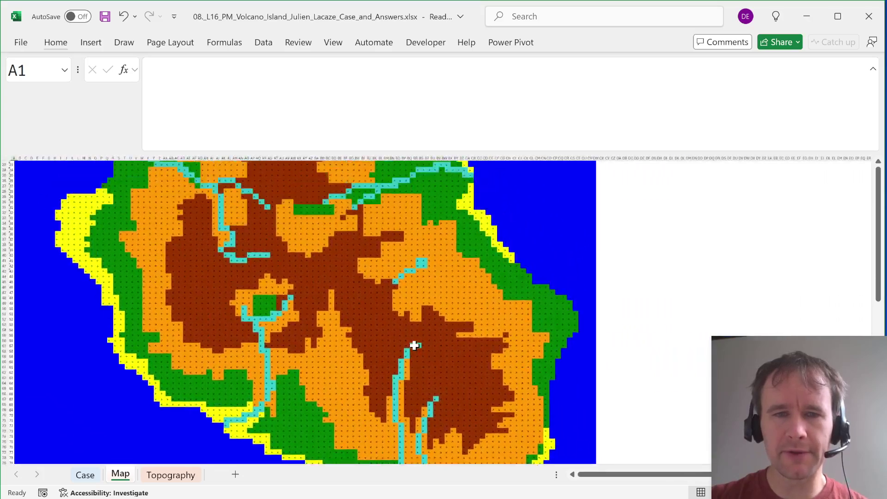
click(314, 348)
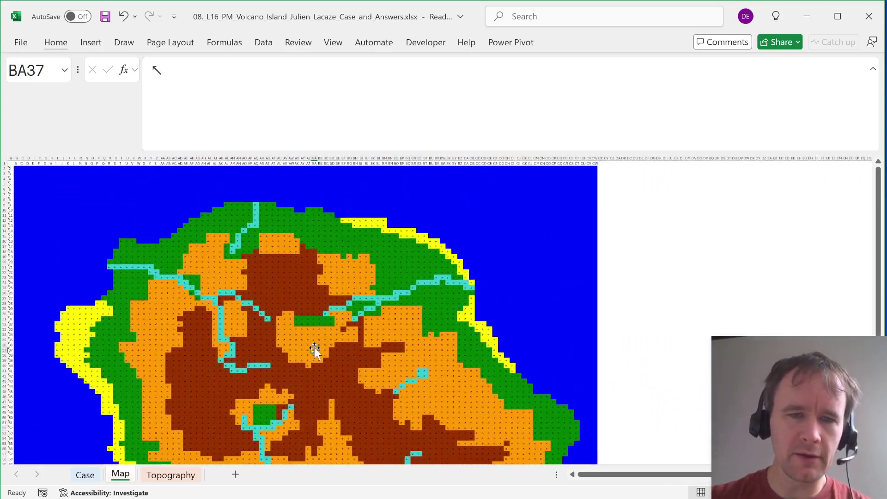
ctrl+scroll(314, 348, up, 5)
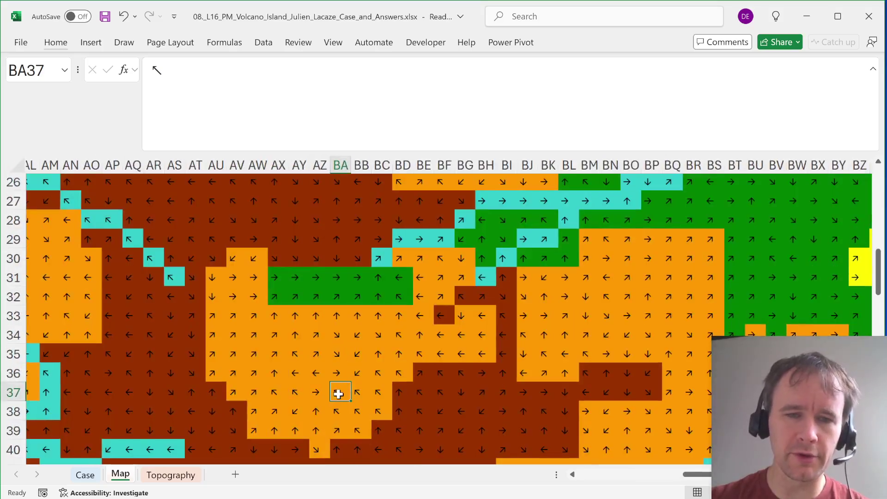
- Trace a sample lava path cell by cell along the arrows from BA37 to AY34
key(Up)
key(Left)
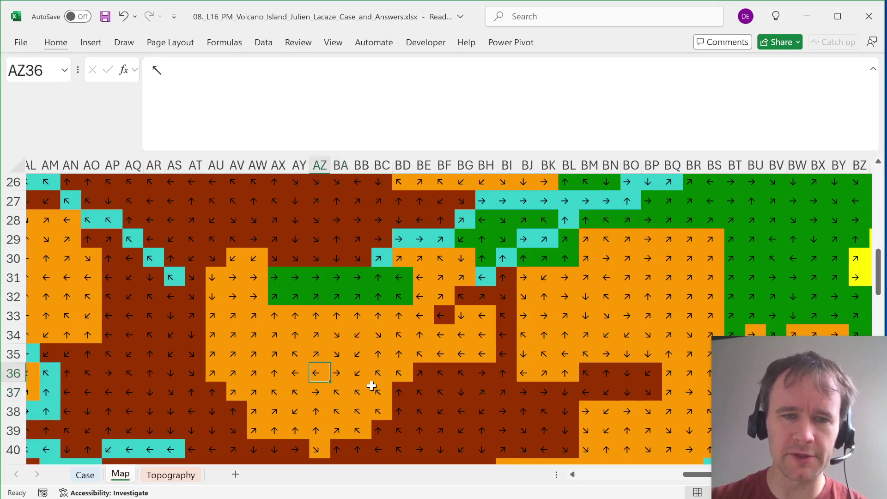
key(Left)
key(Up)
key(Left)
key(Up)
key(Right)
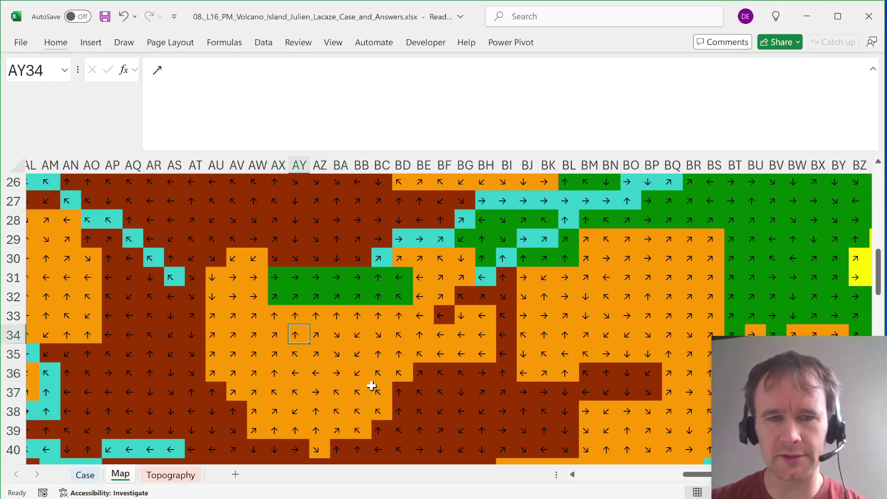
- Inspect the river cell BF29 and the sea cells east of the island, returning to cell A1 of the Map sheet
click(437, 236)
scroll(438, 235, down, 2)
scroll(437, 235, down, 1)
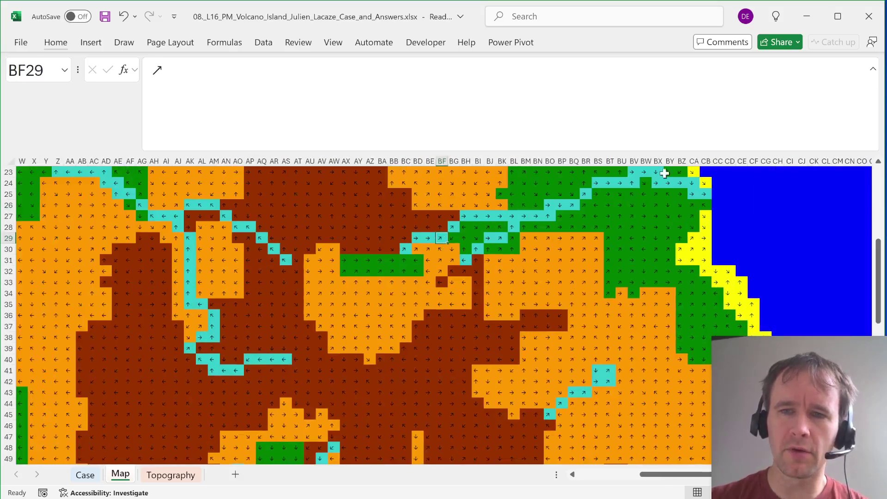
click(749, 218)
key(ctrl+Home)
scroll(747, 215, down, 3)
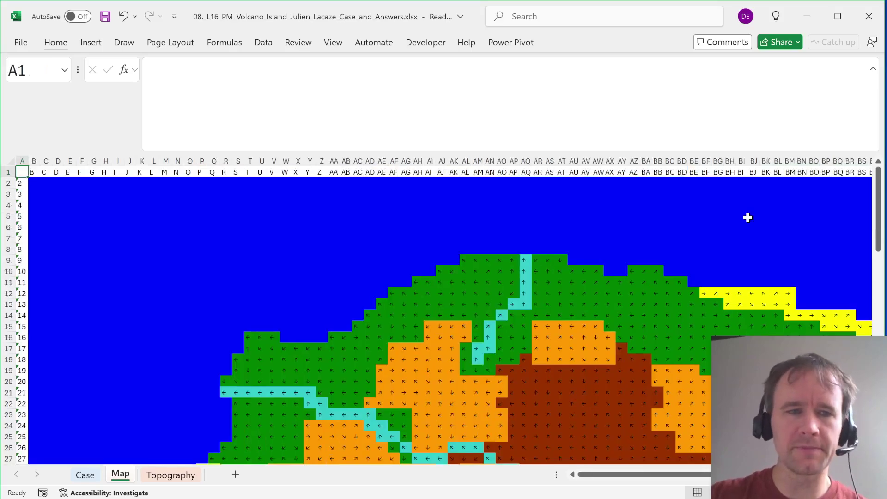
scroll(440, 313, down, 1)
scroll(440, 313, down, 1)
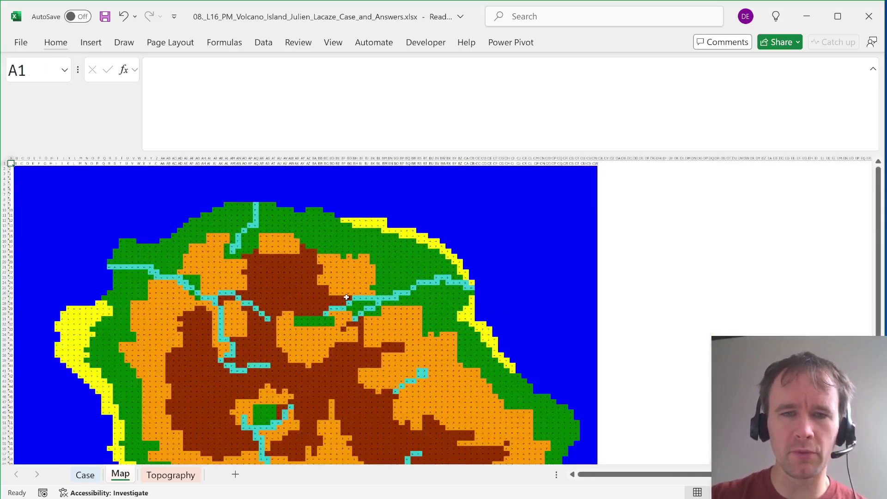
- Examine the terrain letters in the river, hills and mountain cells on the Topography sheet, returning to cell A1
key(ctrl+Page_Down)
click(343, 230)
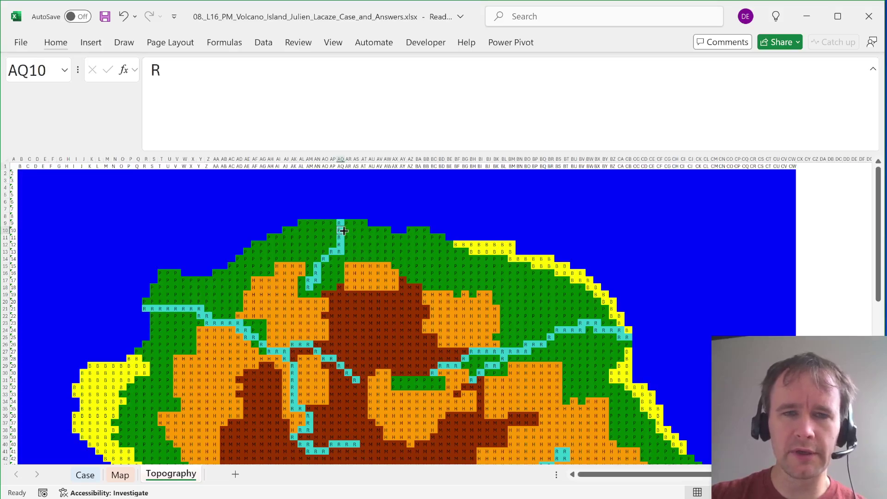
key(Down)
key(Down)
key(Down)
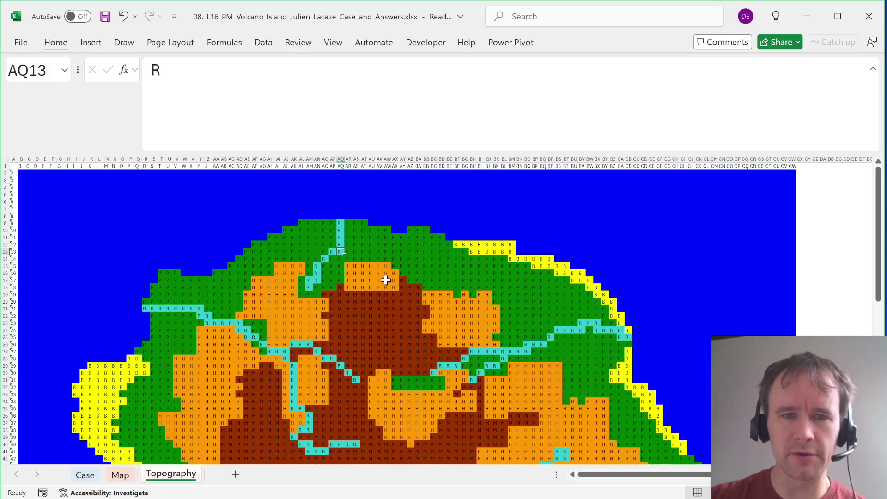
click(370, 284)
click(375, 334)
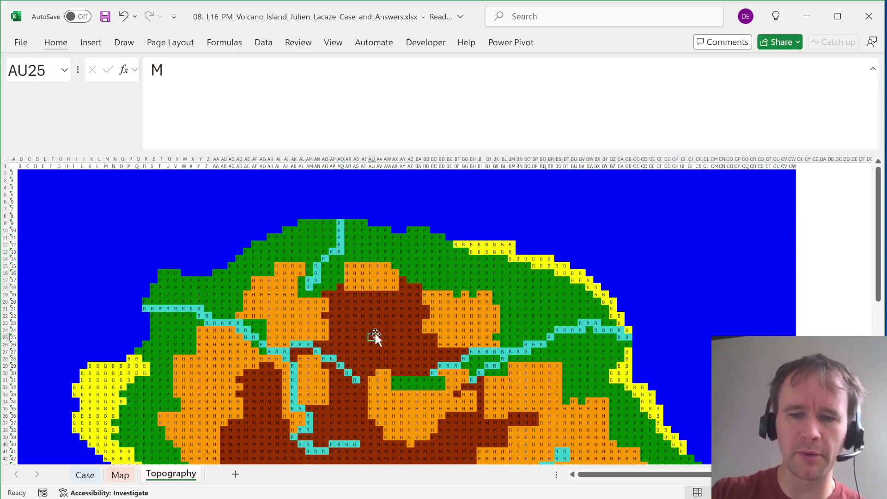
key(ctrl+Home)
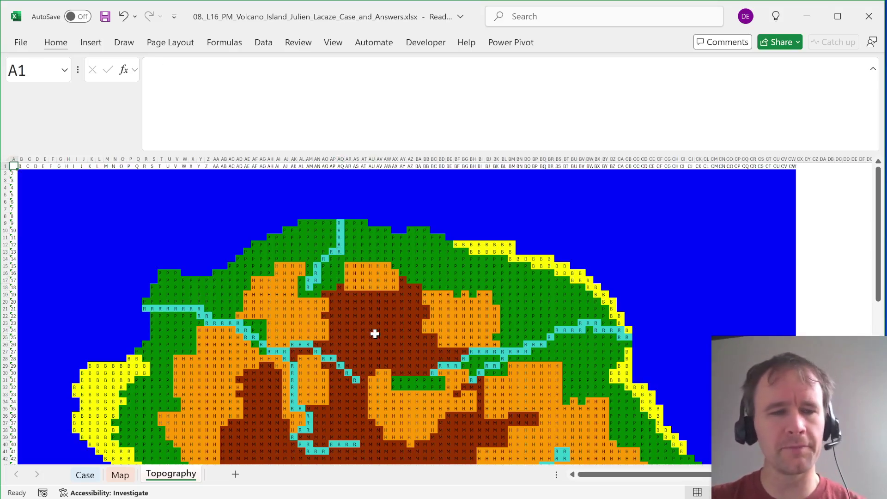
- Return to cell A1 of the Case sheet and check the workbook's defined names in the Name Manager
key(ctrl+Page_Up)
key(ctrl+Page_Up)
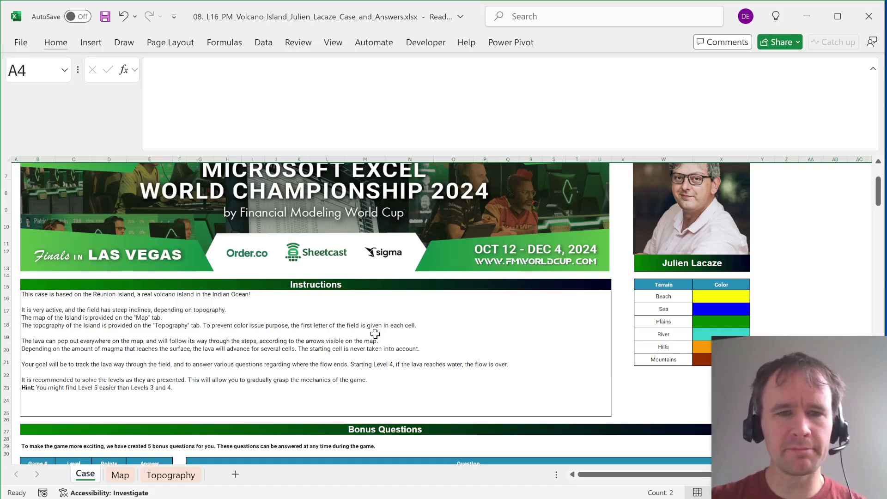
key(ctrl+Home)
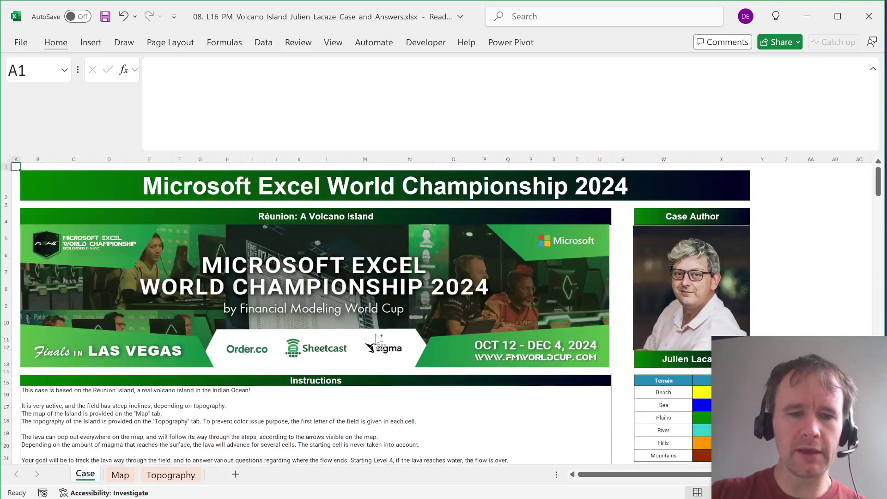
key(ctrl+F3)
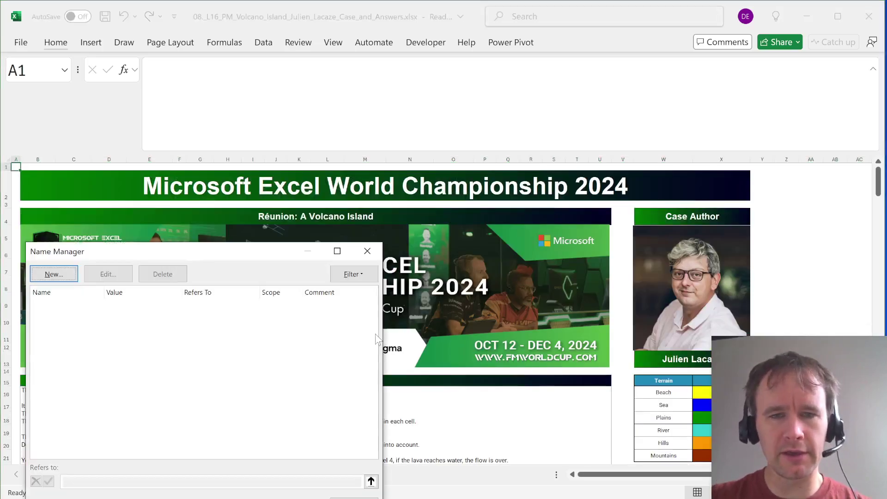
key(Escape)
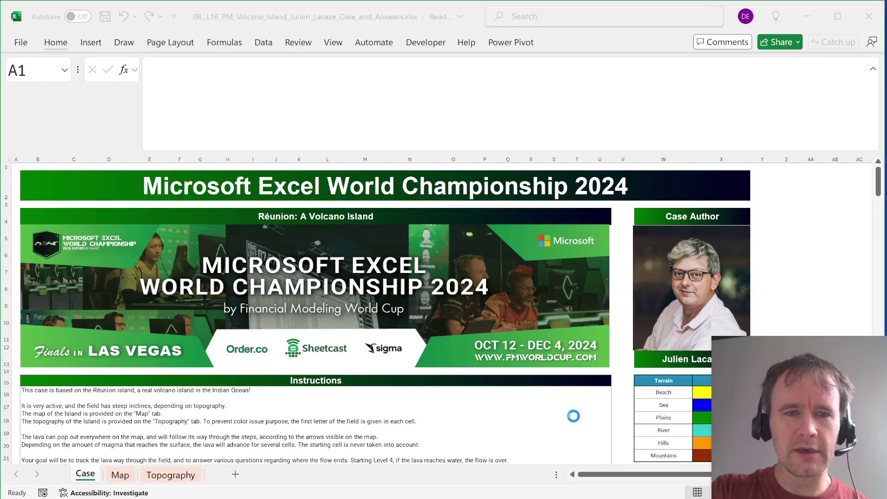
- Load the prepared LAMBDA names into the workbook and review them in the Name Manager
key(Return)
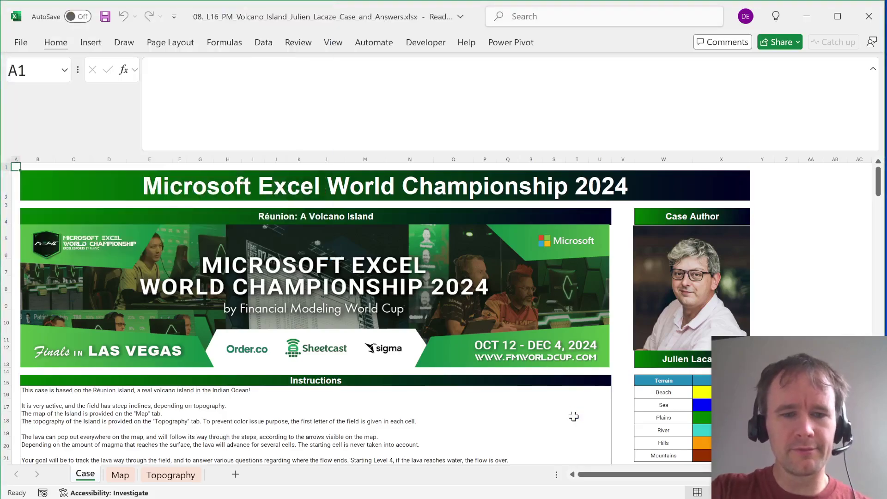
key(ctrl+F3)
scroll(247, 414, down, 15)
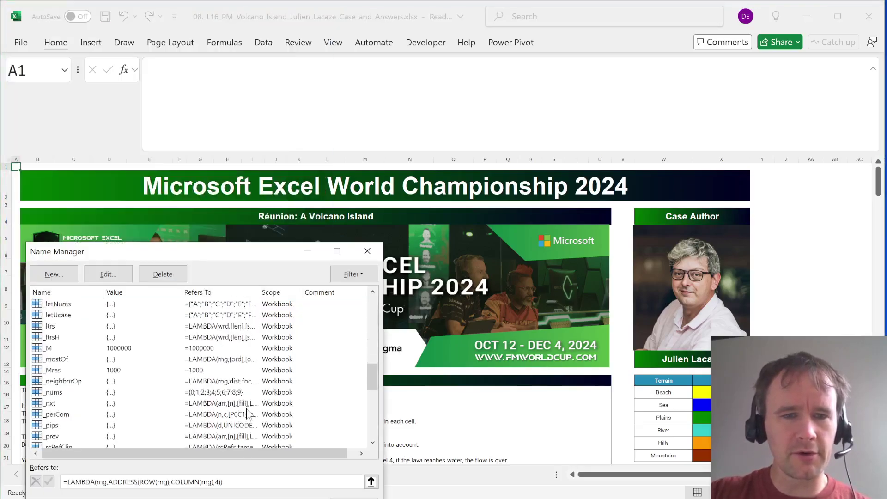
key(Escape)
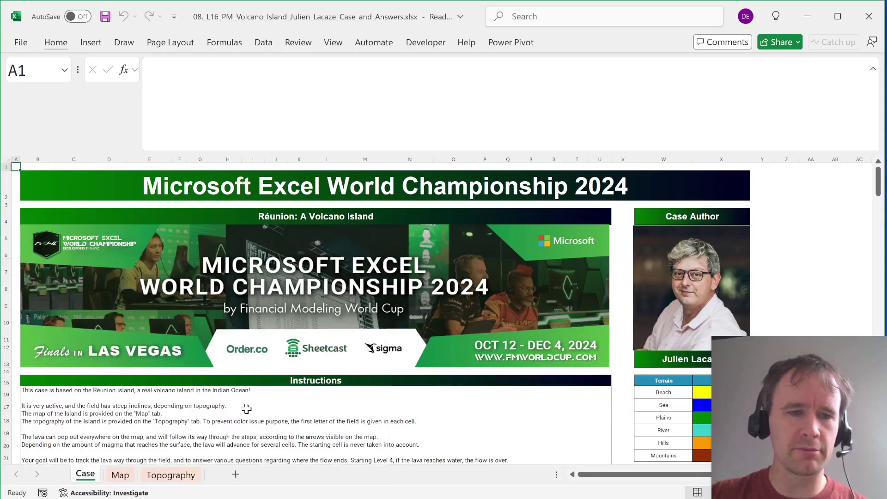
- Name the map grid B2:CW88 on the Map sheet mp, leaving out the header row and column
key(ctrl+Page_Down)
key(ctrl+End)
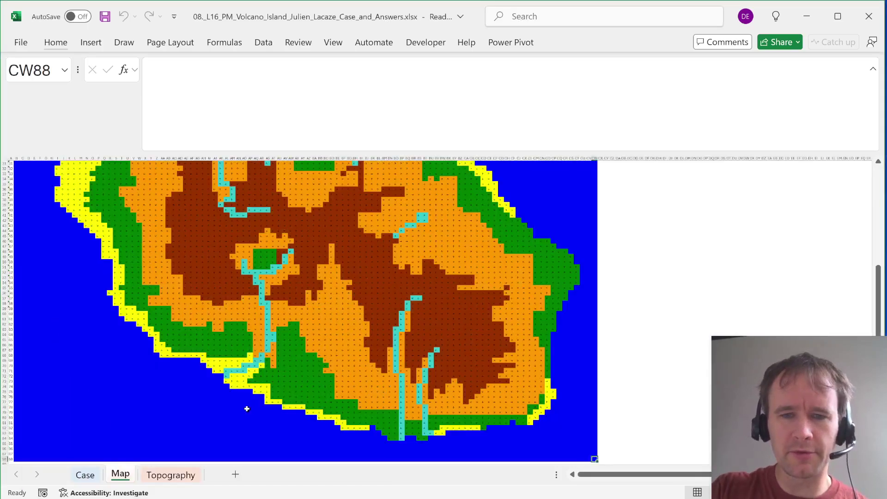
key(ctrl+shift+Up)
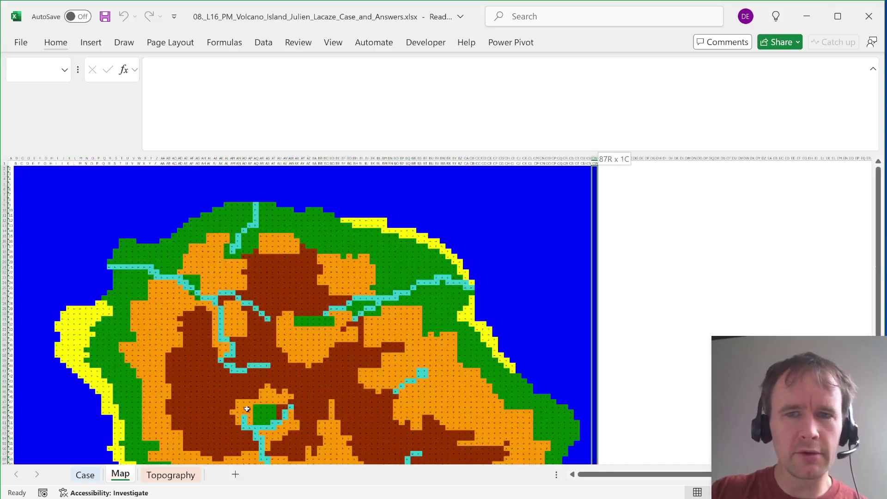
key(ctrl+shift+Left)
key(shift+Right)
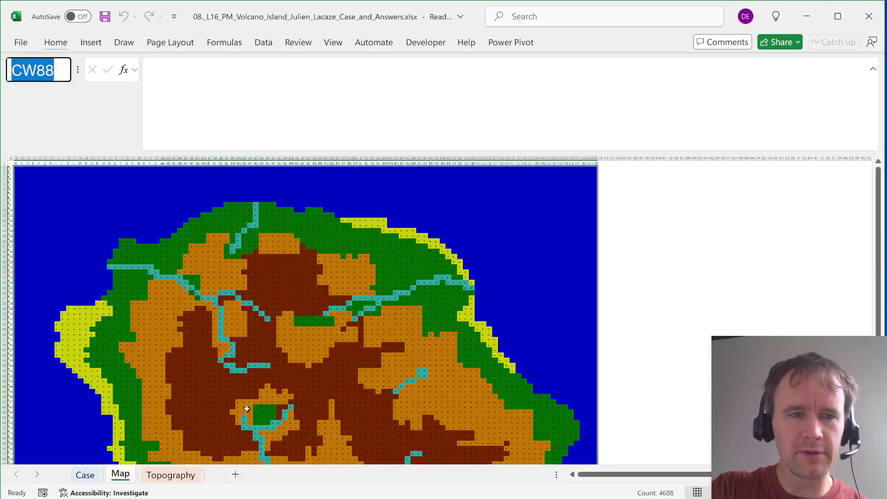
text(mp)
key(Return)
- Name the terrain grid B2:CW88 on the Topography sheet tp, leaving out the header row and column
key(ctrl+Page_Down)
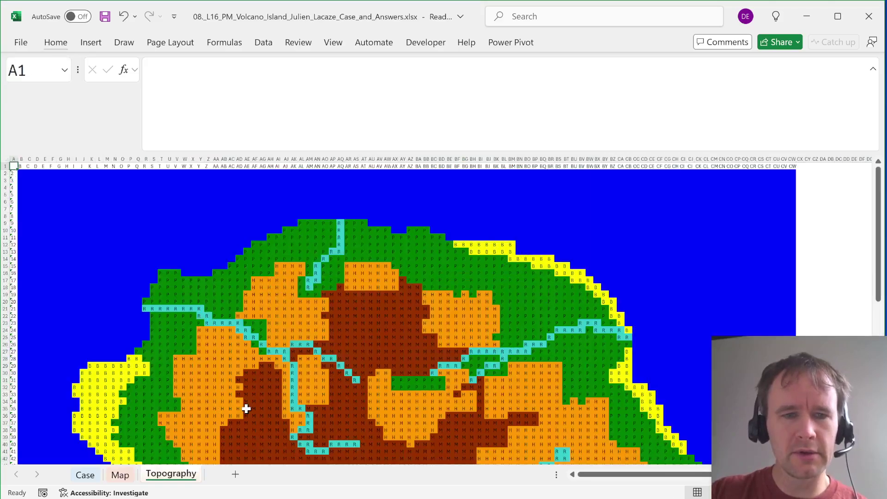
key(ctrl+End)
key(ctrl+shift+Up)
key(ctrl+shift+Left)
key(shift+Right)
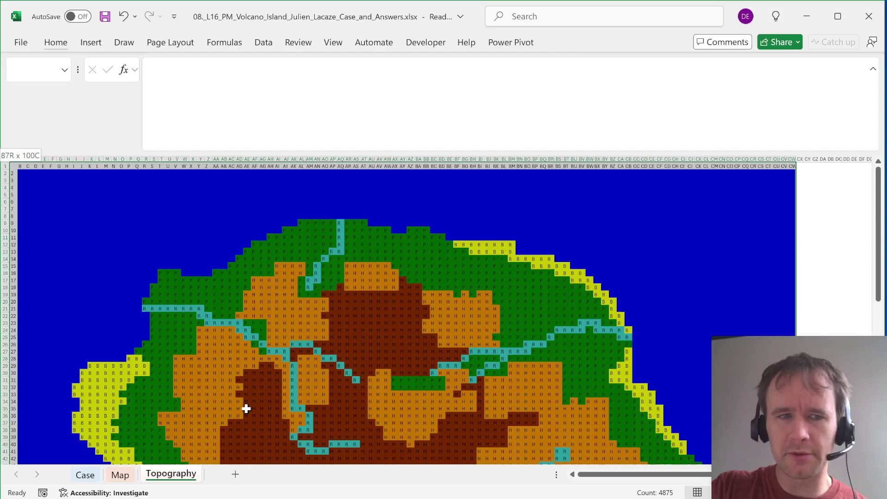
key(alt+F3)
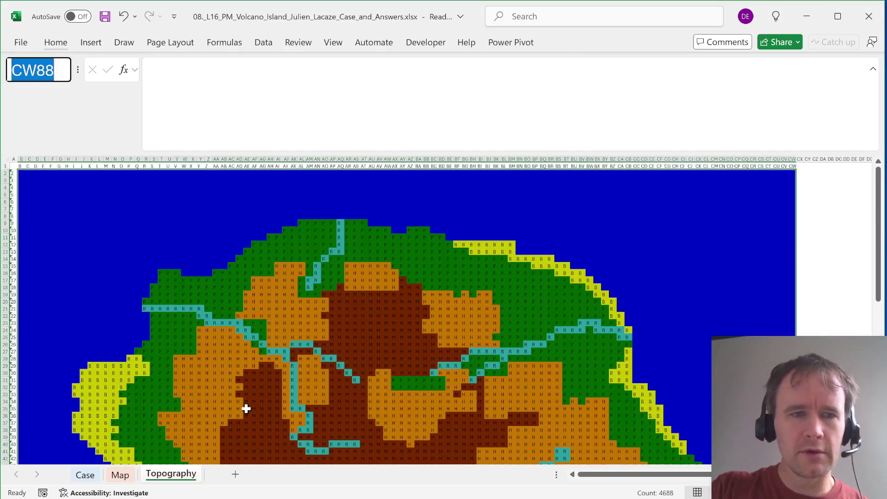
text(tp)
key(Return)
- Answer Level 1 game 1 in cell E48 of the Case sheet with the formula =_adToRef(G48,mp)
key(ctrl+Page_Up)
key(ctrl+Page_Up)
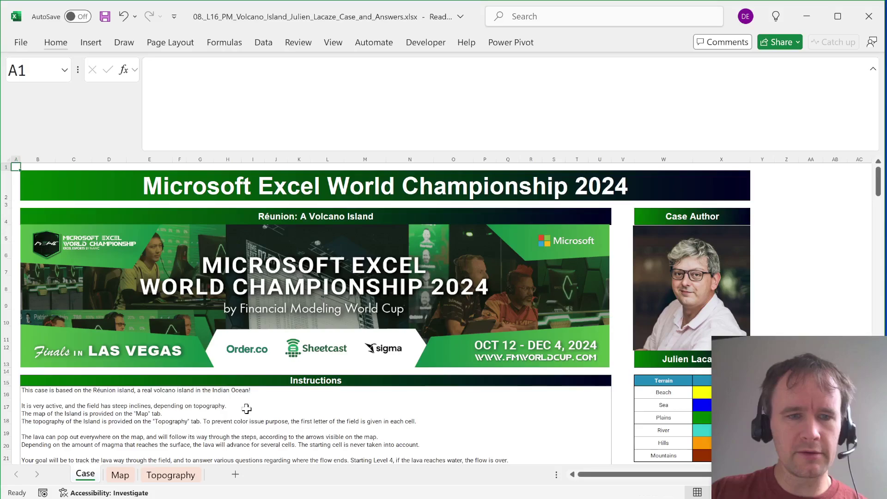
scroll(154, 410, down, 5)
scroll(154, 411, down, 7)
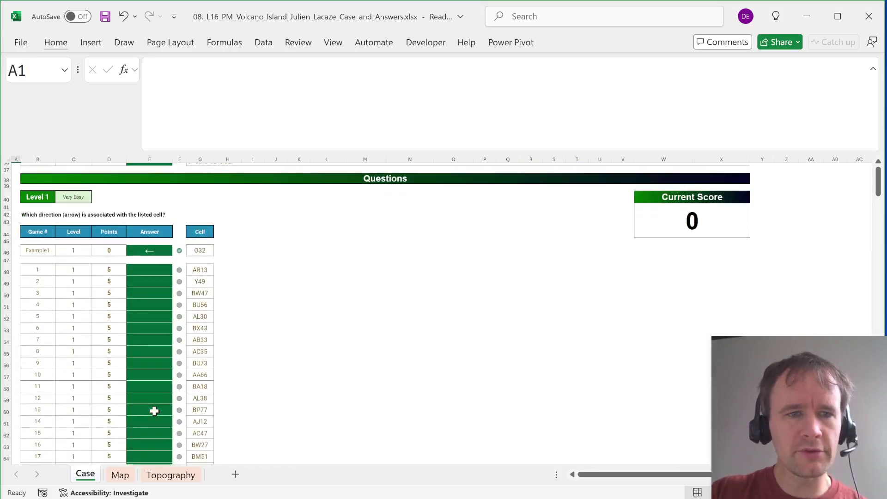
click(137, 277)
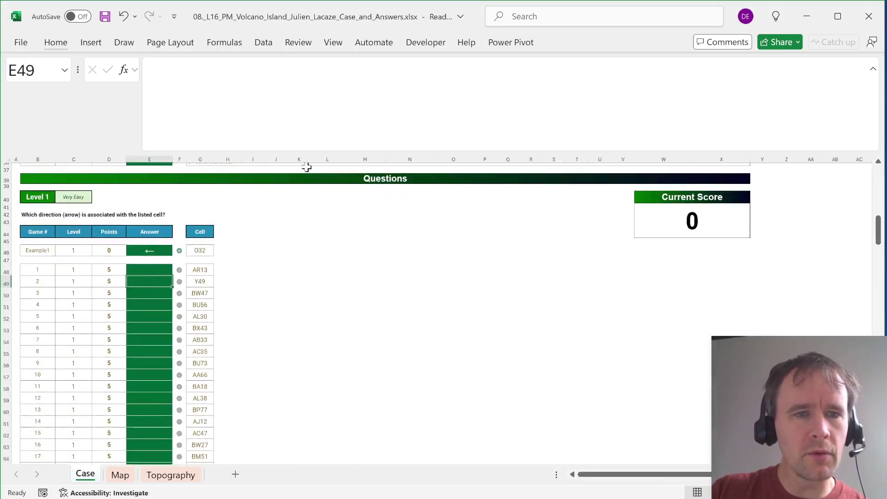
key(Up)
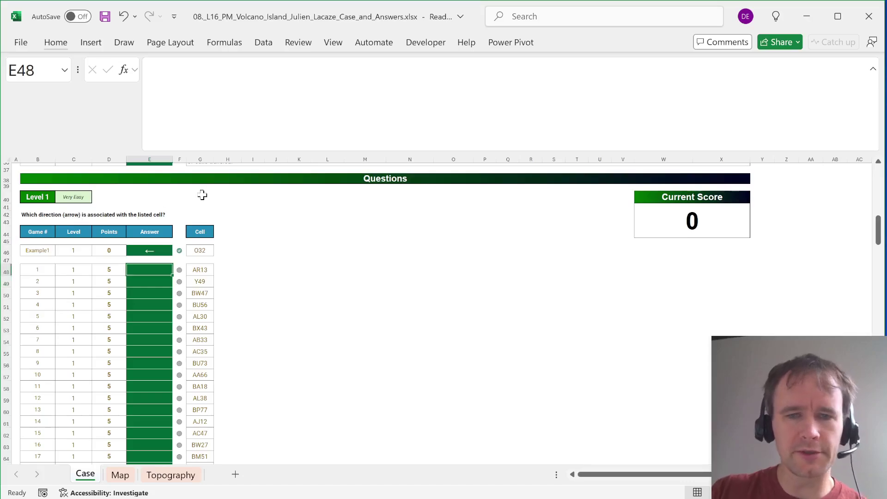
text(=ad)
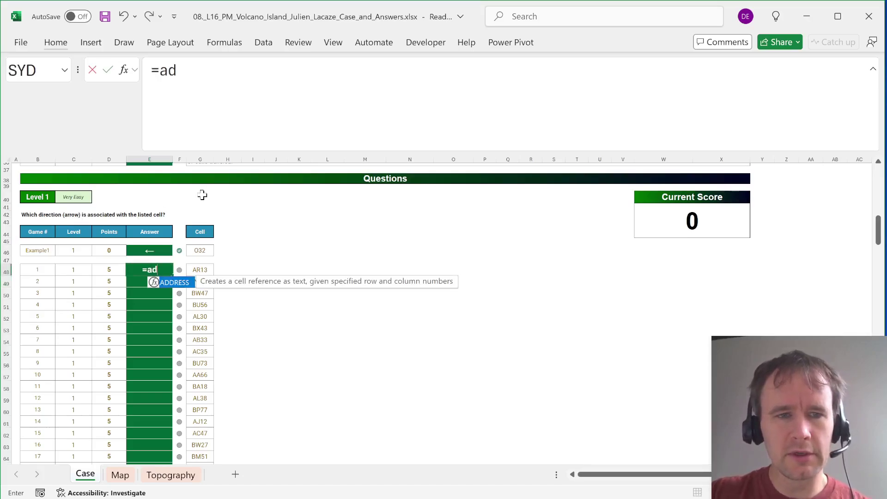
text(r)
key(BackSpace)
text(to)
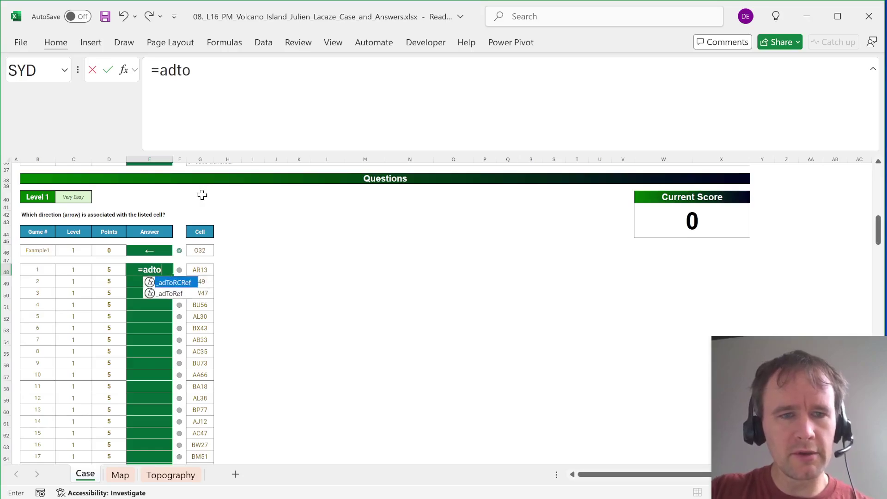
key(Down)
key(Tab)
key(Right)
key(Right)
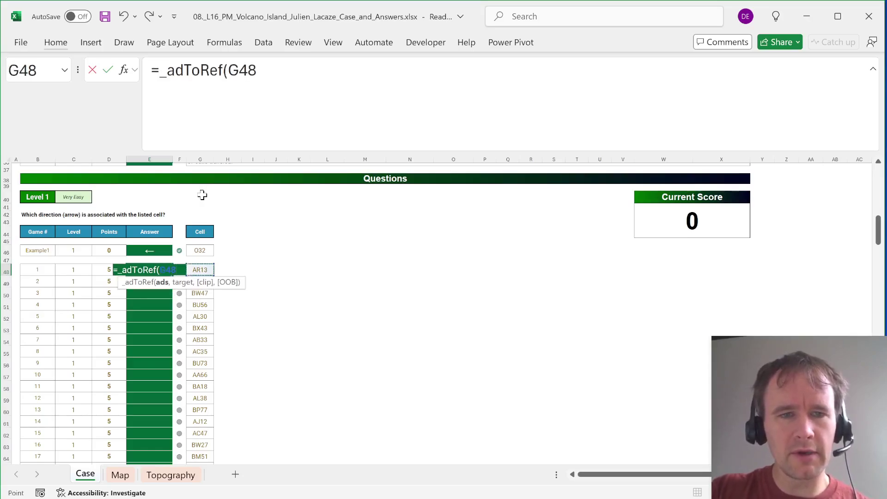
text(,mp)
key(Return)
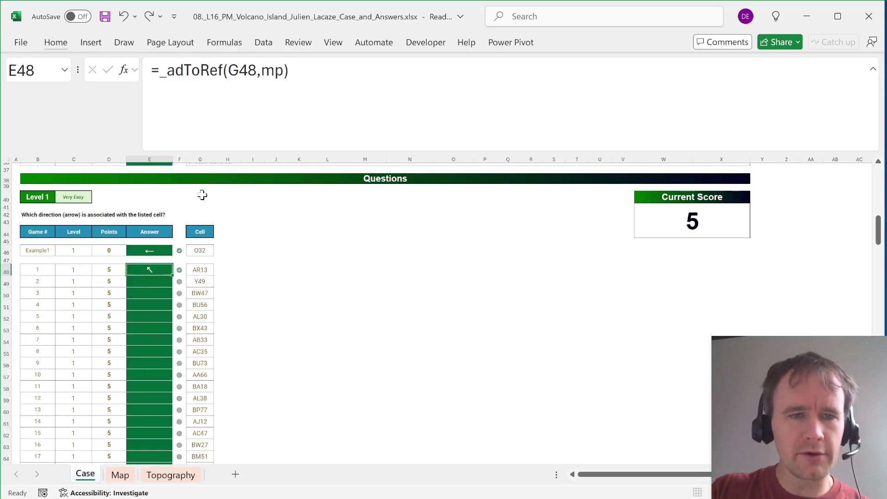
- Fill the E48 formula down through E67 to answer all twenty Level 1 games
key(Down)
key(Left)
key(Up)
key(Right)
key(shift+Down)
key(shift+Down)
key(shift+Down)
key(shift+Down)
key(shift+Down)
key(shift+Down)
key(shift+Down)
key(shift+Down)
key(shift+Down)
key(shift+Down)
key(shift+Down)
key(shift+Down)
key(shift+Down)
key(shift+Down)
key(shift+Down)
key(shift+Down)
key(shift+Down)
key(shift+Down)
key(shift+Down)
key(ctrl+d)
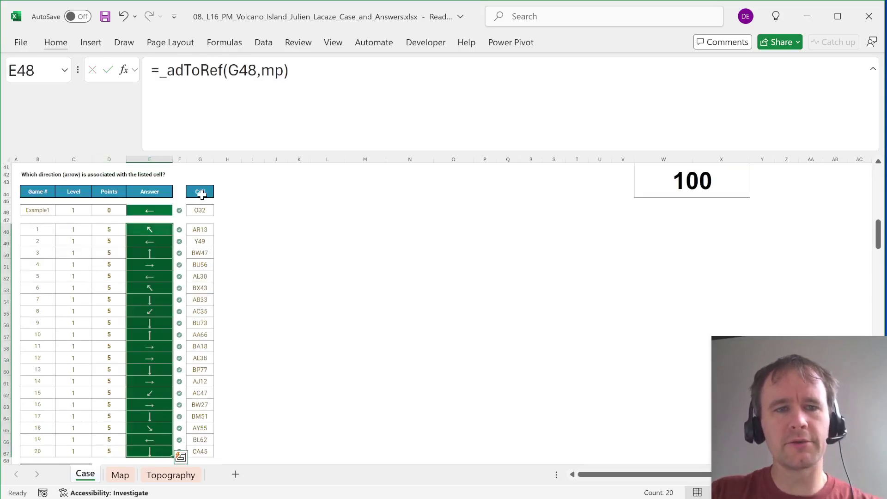
- Inspect the arguments of the _adToRef formula in E48 without changing it
key(F2)
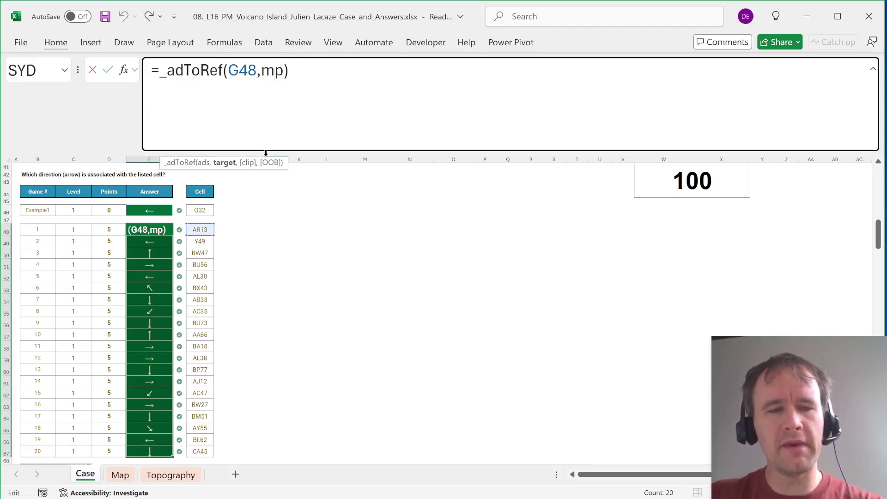
key(Escape)
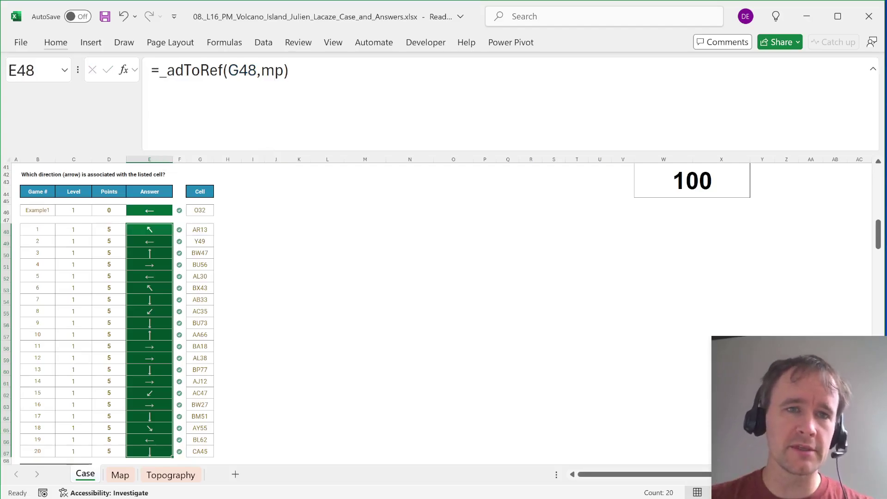
key(F2)
key(Escape)
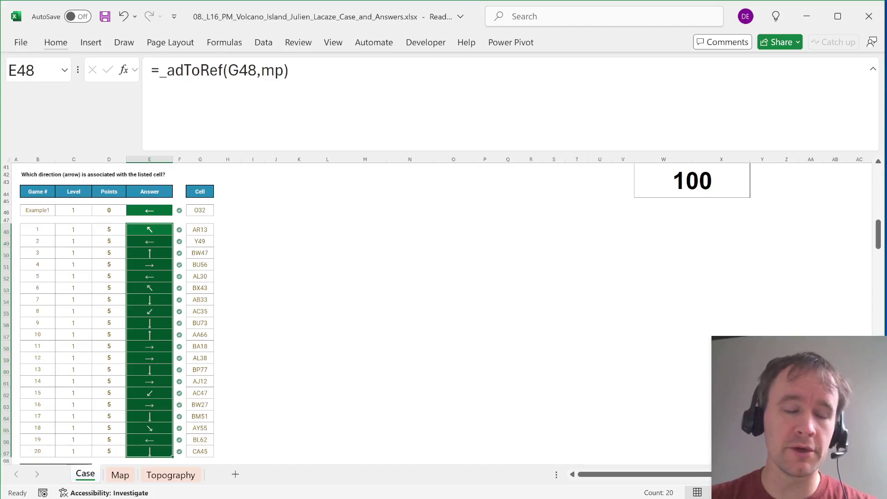
- Read the Level 2 task and the bonus questions on the Case sheet
click(152, 229)
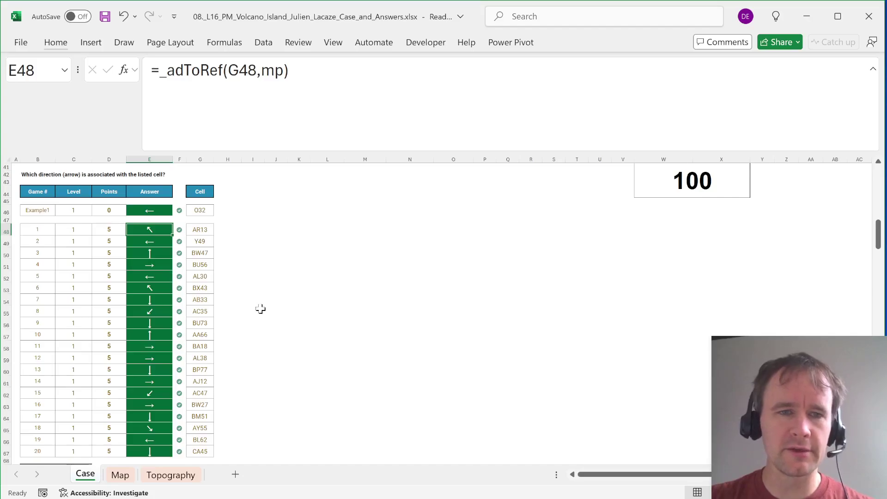
scroll(260, 309, down, 1)
scroll(260, 308, up, 2)
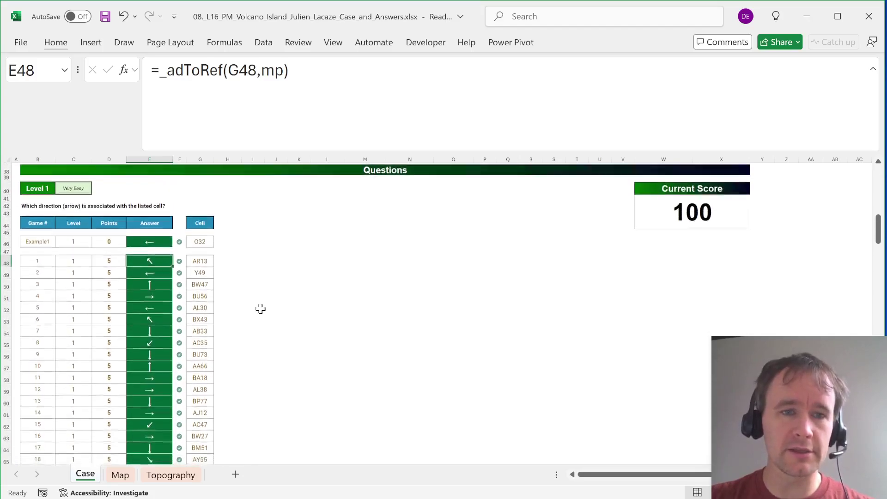
scroll(260, 309, down, 3)
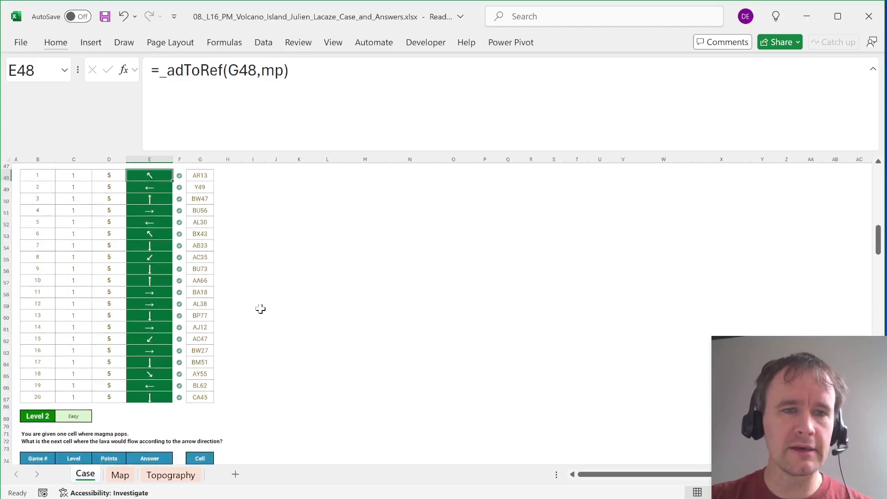
scroll(260, 308, down, 5)
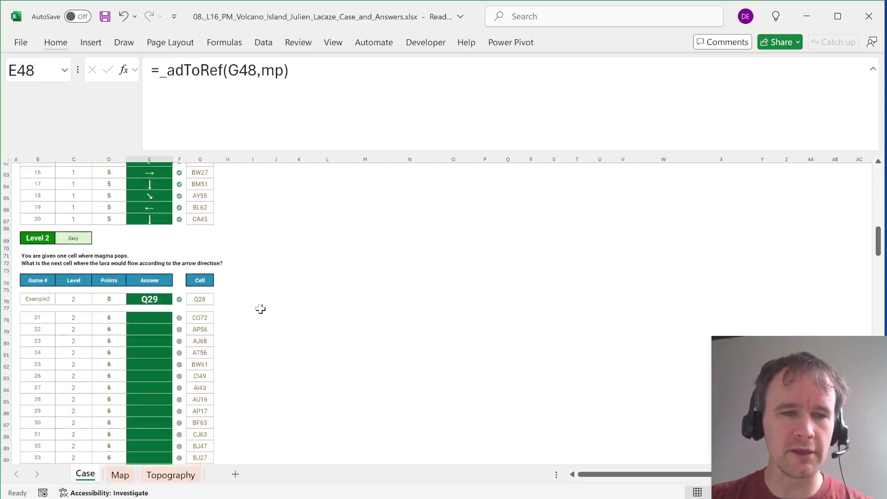
scroll(260, 309, down, 1)
scroll(261, 308, up, 13)
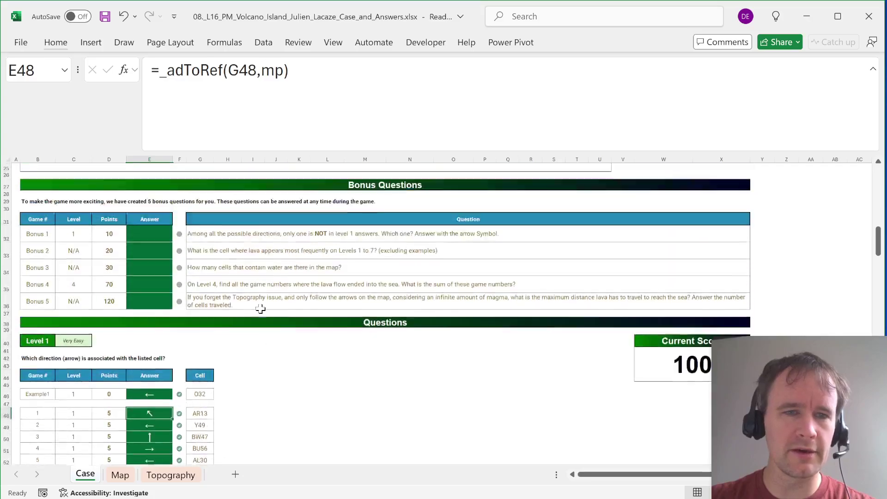
scroll(260, 309, up, 8)
scroll(260, 308, down, 9)
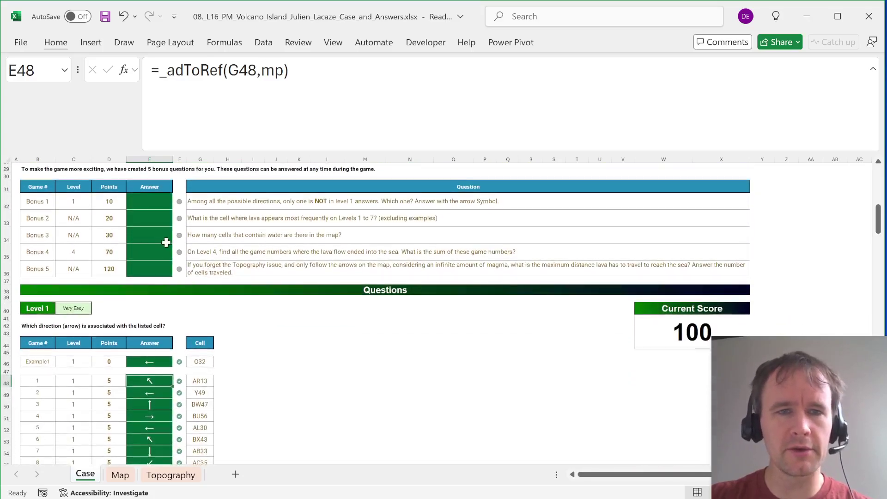
- Enter =_arrs in the Bonus 1 answer cell E32 to list the possible arrow directions
click(152, 204)
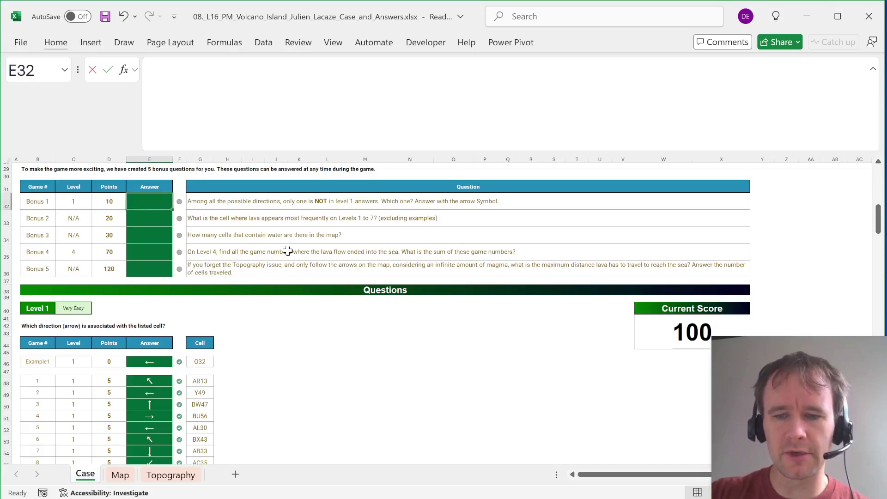
text(=_ar)
key(Down)
key(Down)
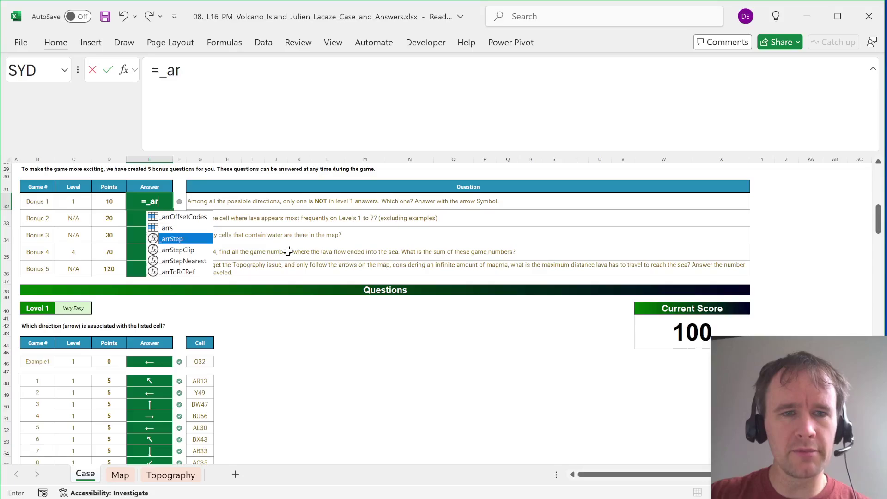
key(Up)
key(Tab)
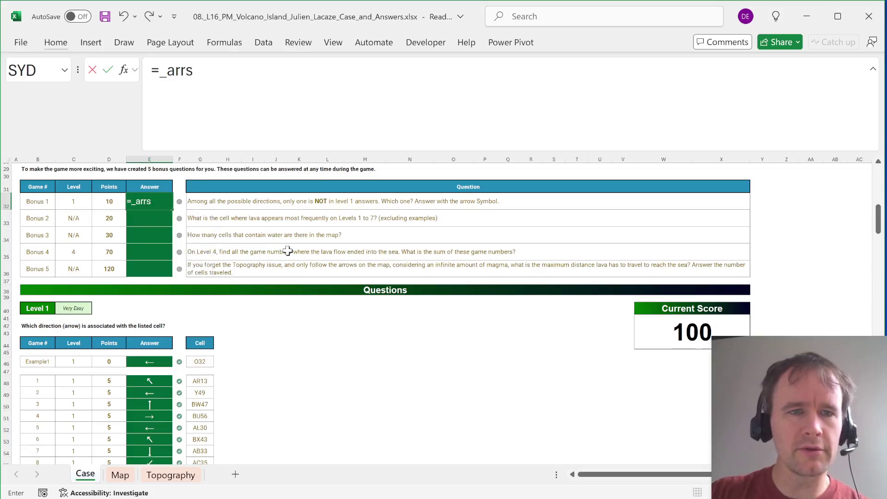
key(Return)
key(Up)
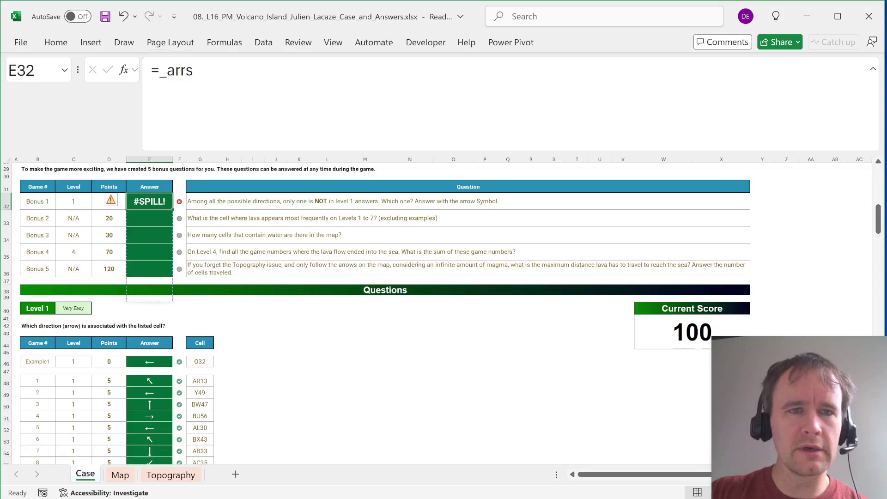
- Extend the Bonus 1 formula in E32 to =FILTER(_arrs,COUNTIFS(E48:E67,_arrs)=0) to find the direction missing from Level 1
click(160, 70)
text(fi)
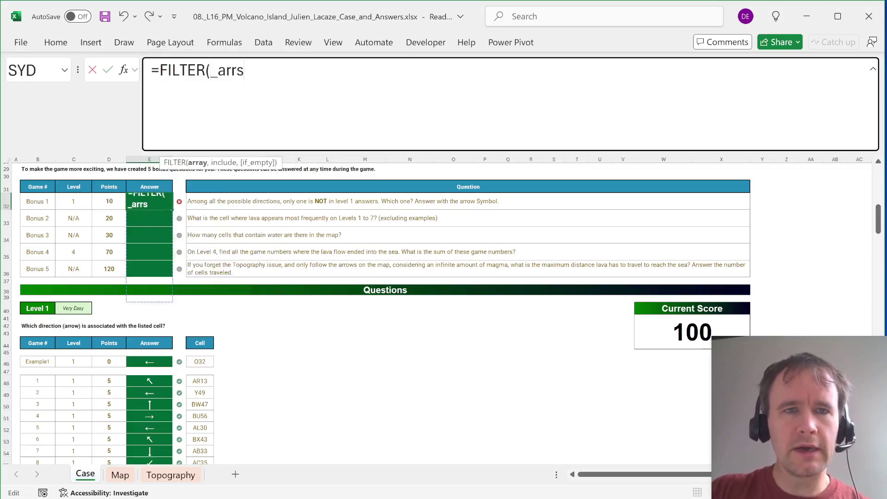
text(,countifs)
key(Tab)
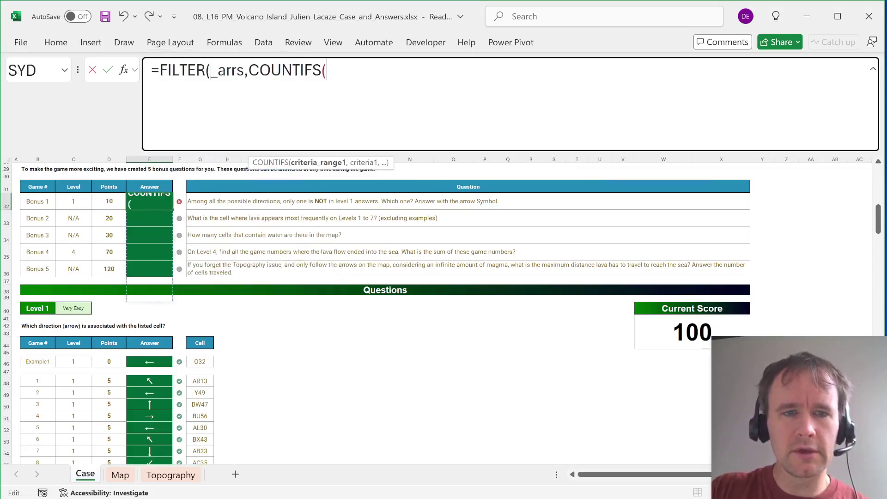
click(146, 381)
key(ctrl+shift+Down)
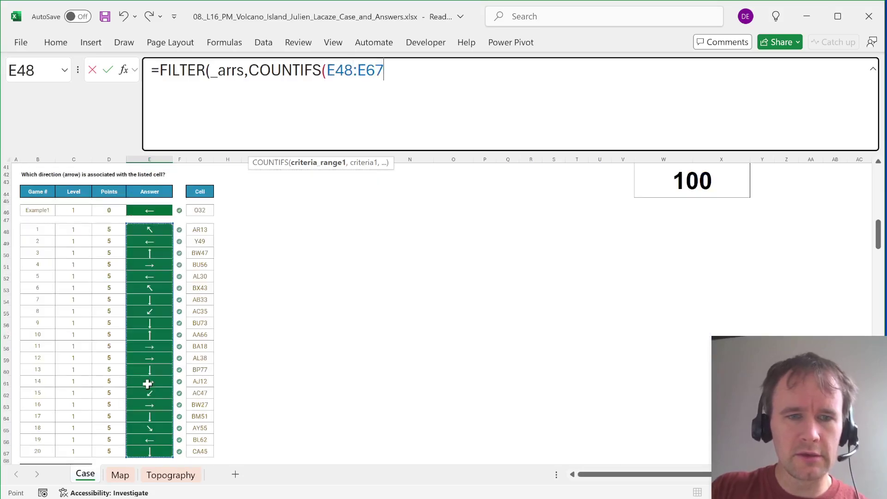
text(,_arrs)
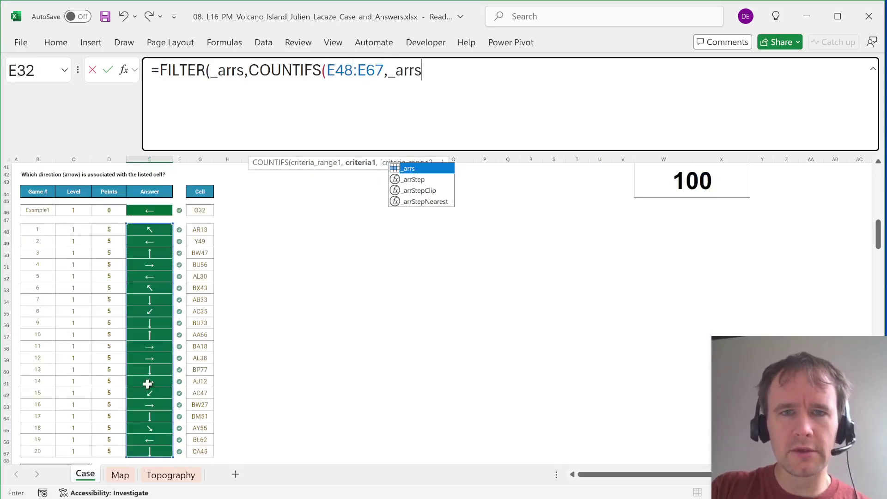
text()=0))
key(Return)
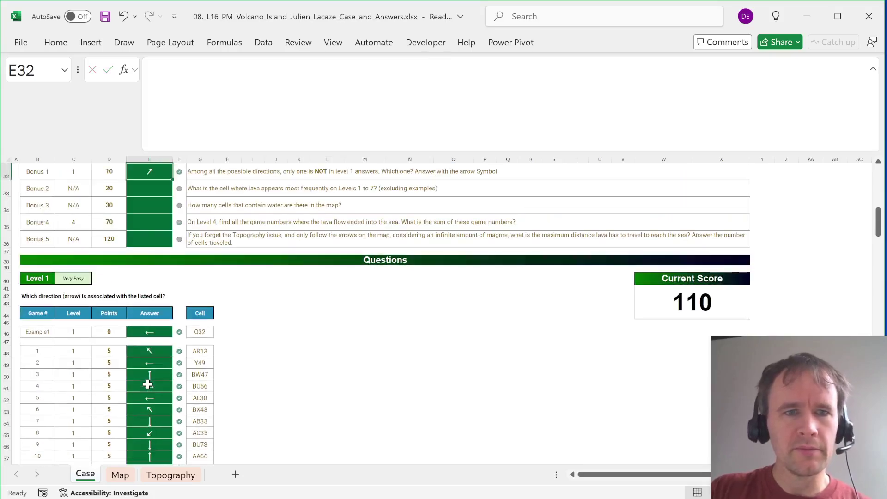
- Add a new worksheet for Bonus 2 and insert the OA Robot Get Level Data formula in cell A1
key(Right)
key(Right)
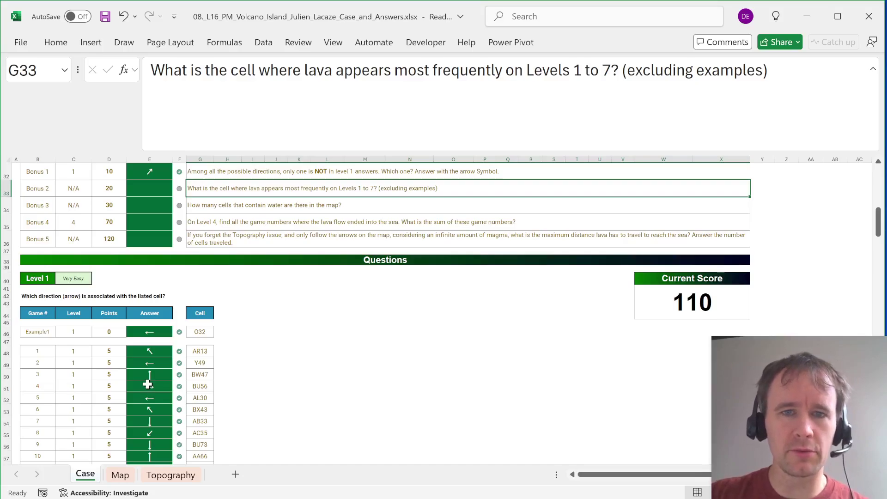
key(shift+F11)
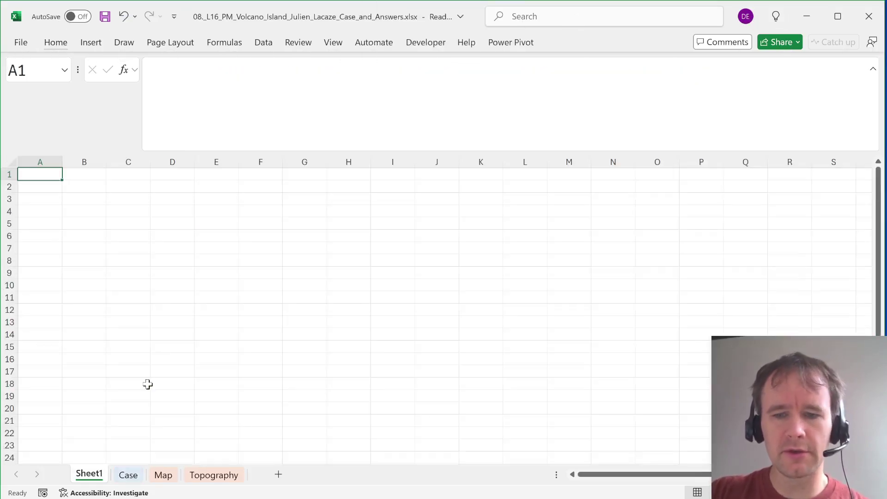
key(ctrl+shift+p)
text(gld)
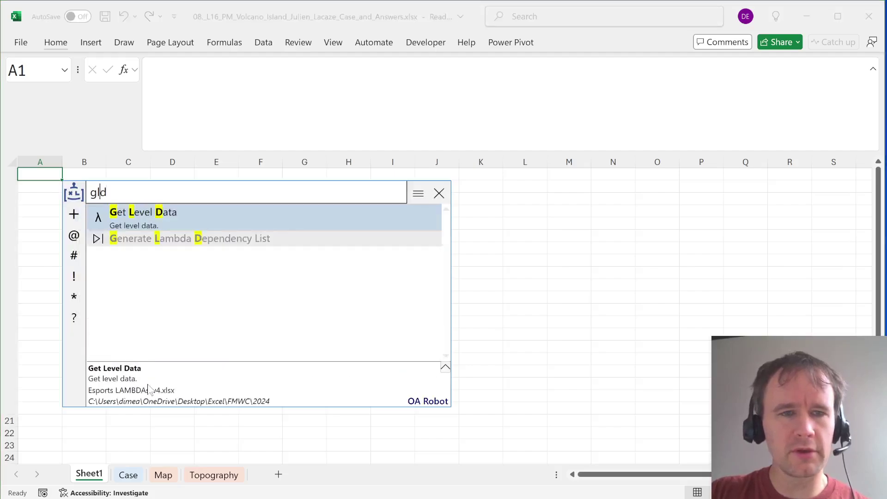
key(Return)
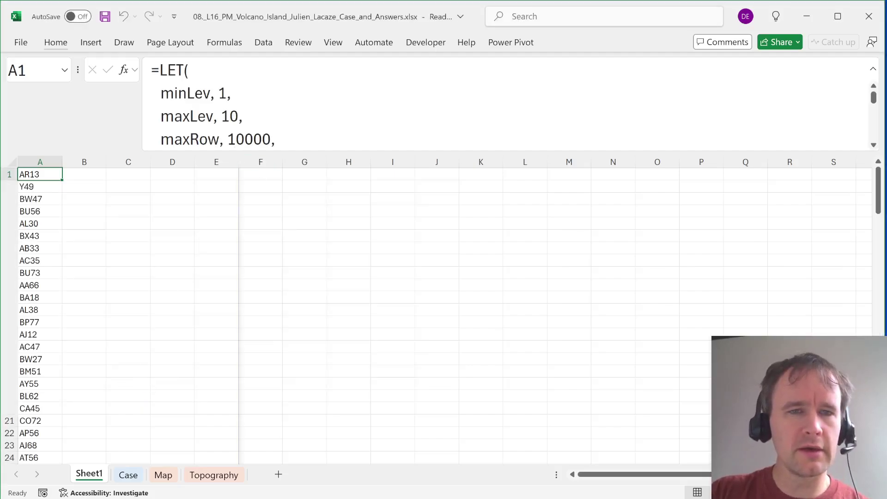
- Reduce the maxCol value in the A1 LET formula so it returns only the first data column
key(F2)
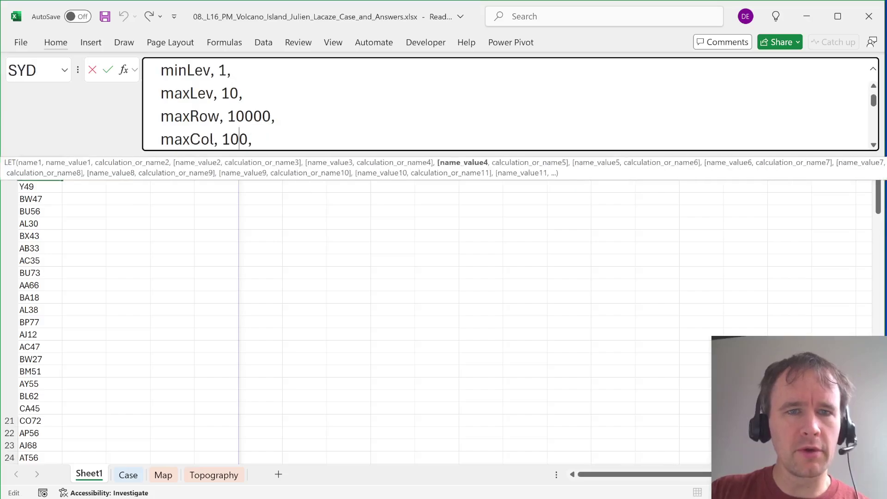
key(BackSpace)
key(BackSpace)
key(Return)
- Check where the Level 7 game data ends in column G of the Case sheet
key(ctrl+Page_Down)
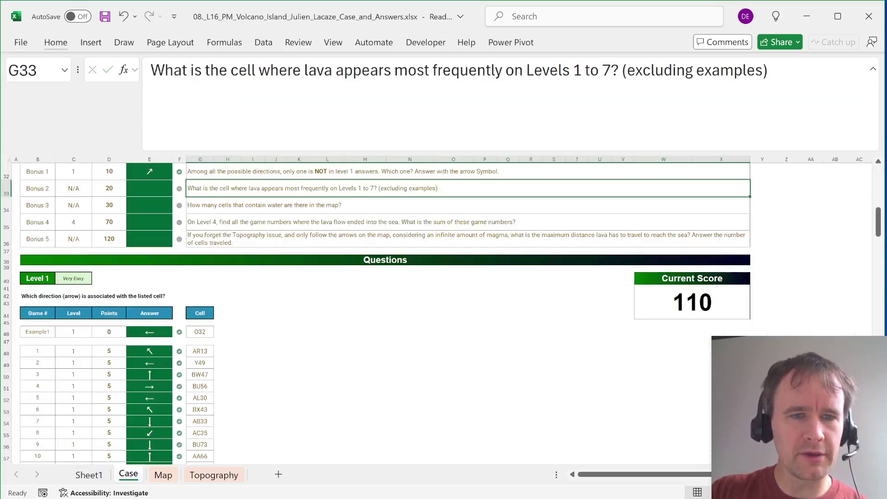
key(ctrl+Down)
key(ctrl+Down)
key(ctrl+Down)
key(ctrl+Up)
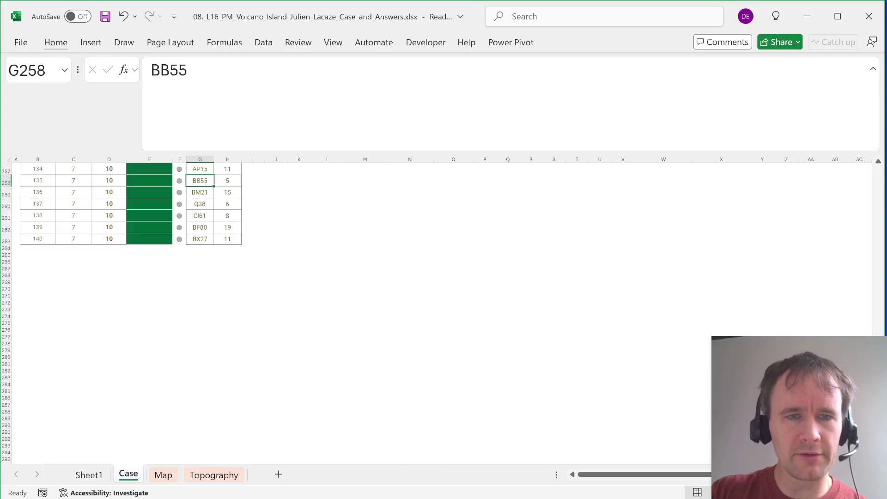
- Wrap the level data formula in Sheet1 cell A1 with the OA Robot mostOf function to rank the cells by frequency
key(ctrl+Page_Up)
key(Up)
key(ctrl+shift+p)
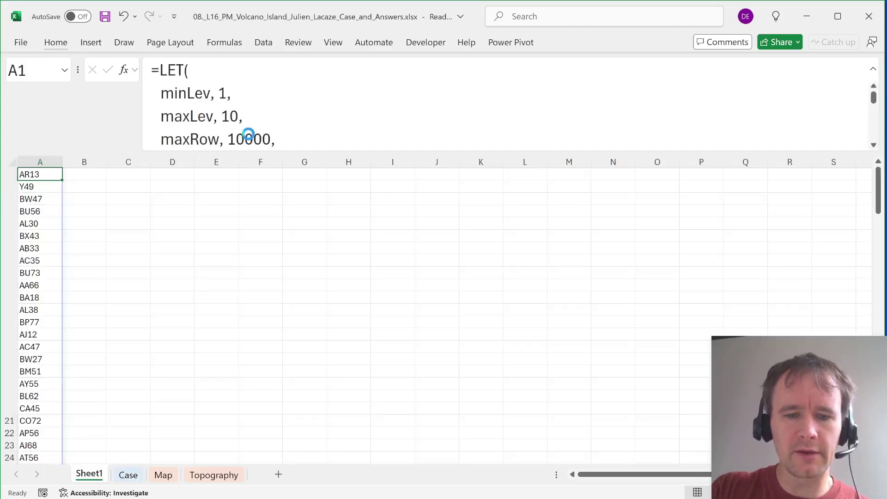
text(wrwm)
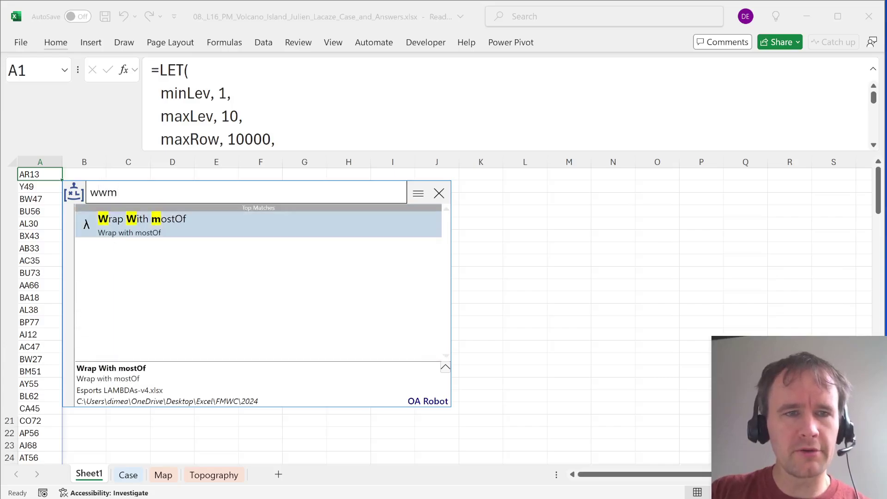
key(Return)
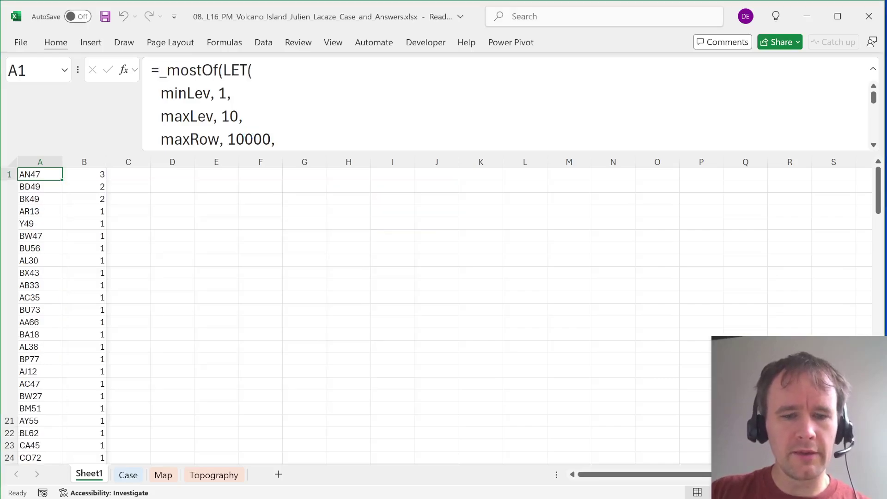
- Answer Bonus 2 by pasting a link to Sheet1 cell A1 into E33 of the Case sheet
key(ctrl+c)
key(ctrl+Page_Down)
key(ctrl+Home)
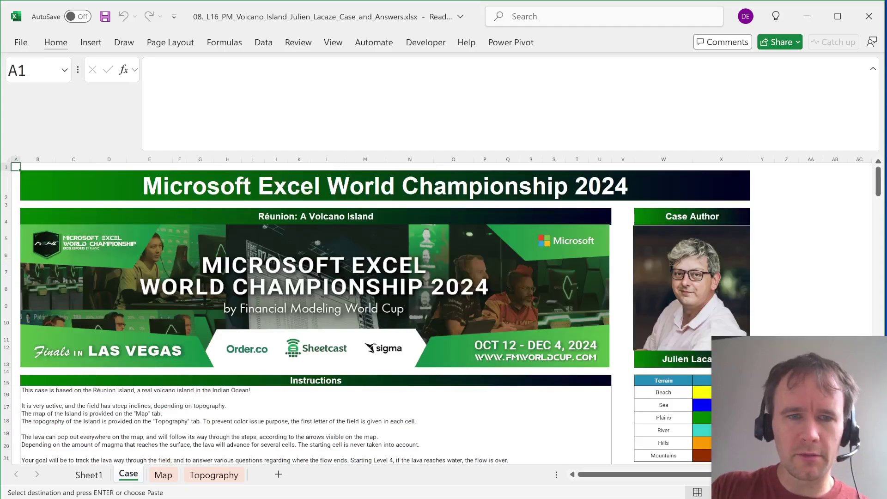
scroll(182, 332, down, 5)
click(152, 378)
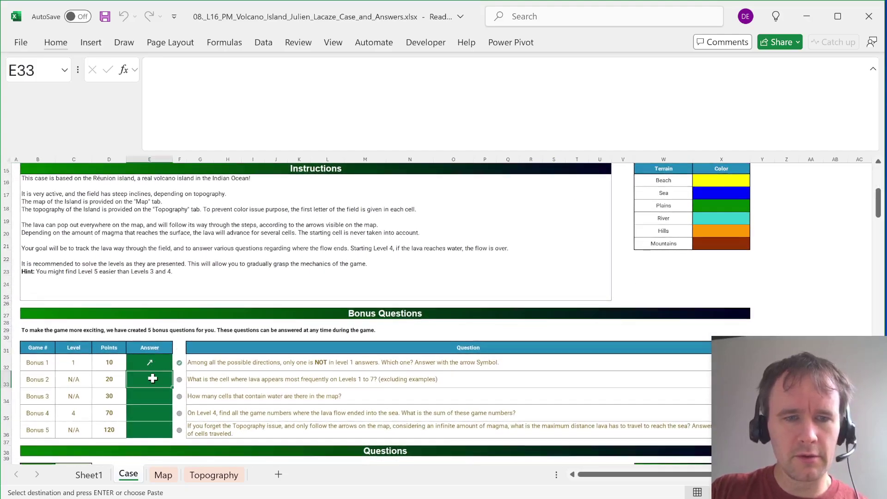
key(ctrl+alt+v)
key(alt+l)
click(260, 394)
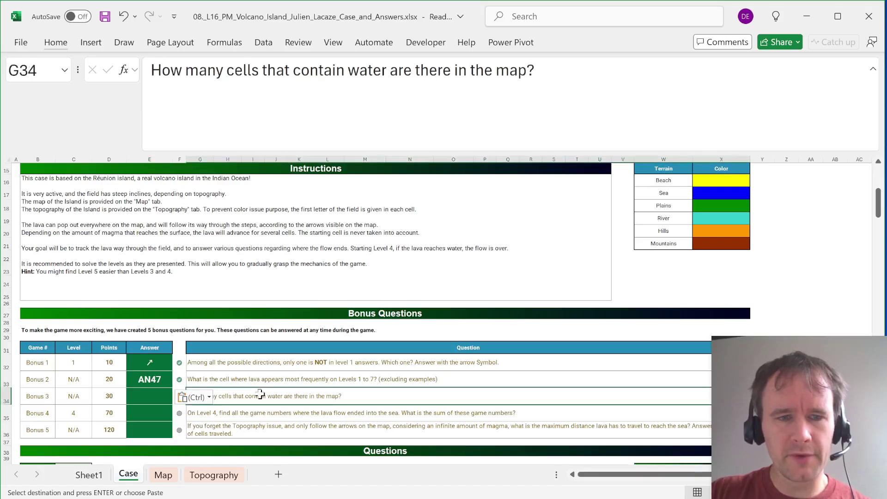
key(Escape)
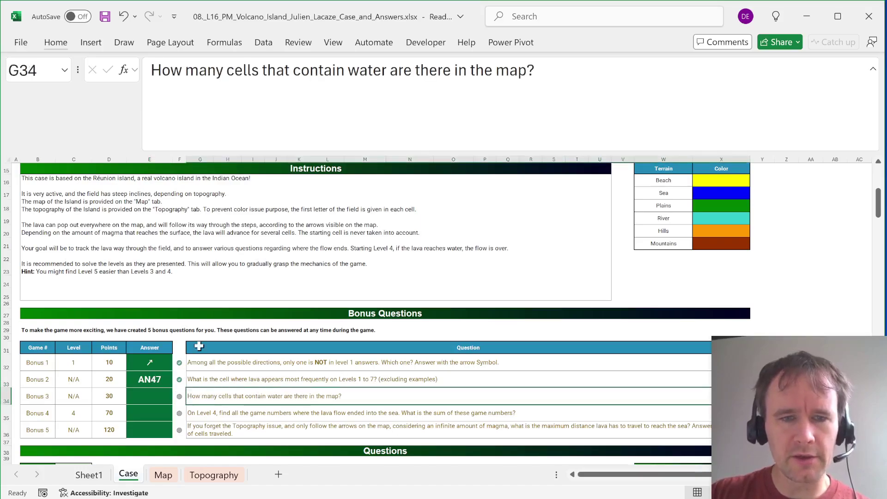
- Examine how sea and river cells are marked on the Topography sheet for the Bonus 3 water question
key(Left)
key(Left)
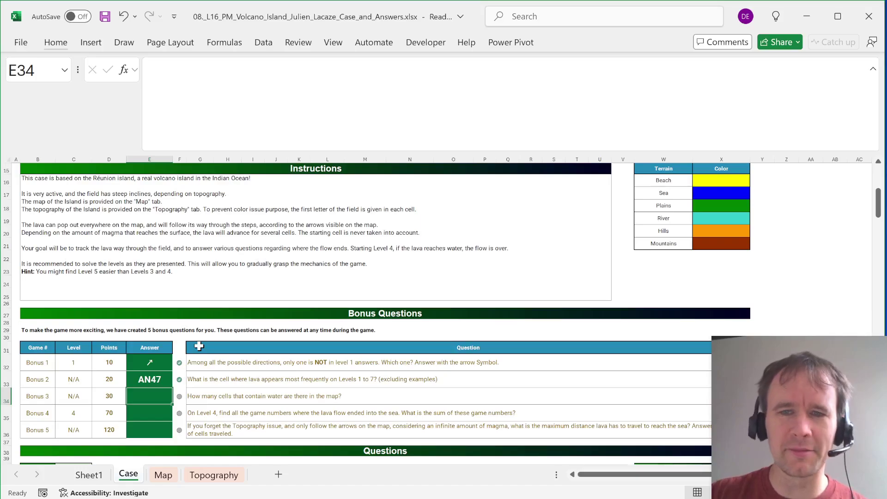
key(ctrl+Page_Down)
key(ctrl+Page_Down)
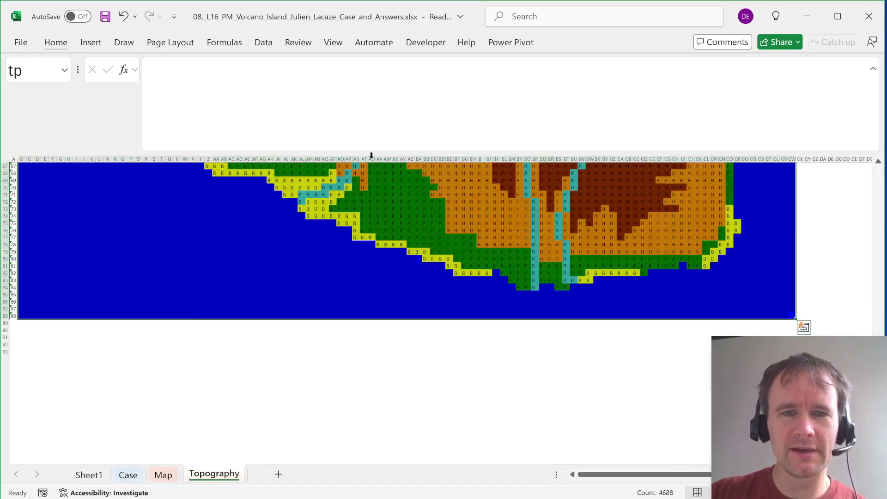
click(309, 196)
click(286, 242)
key(ctrl+Left)
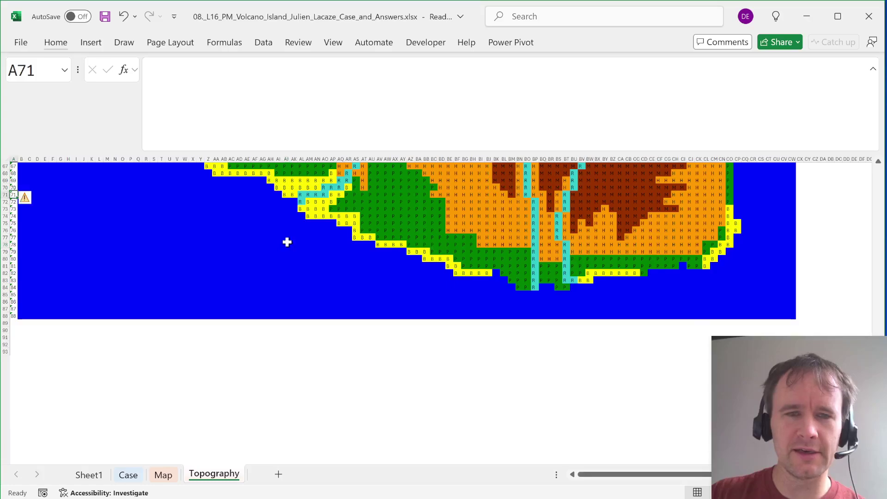
key(ctrl+Up)
key(ctrl+Home)
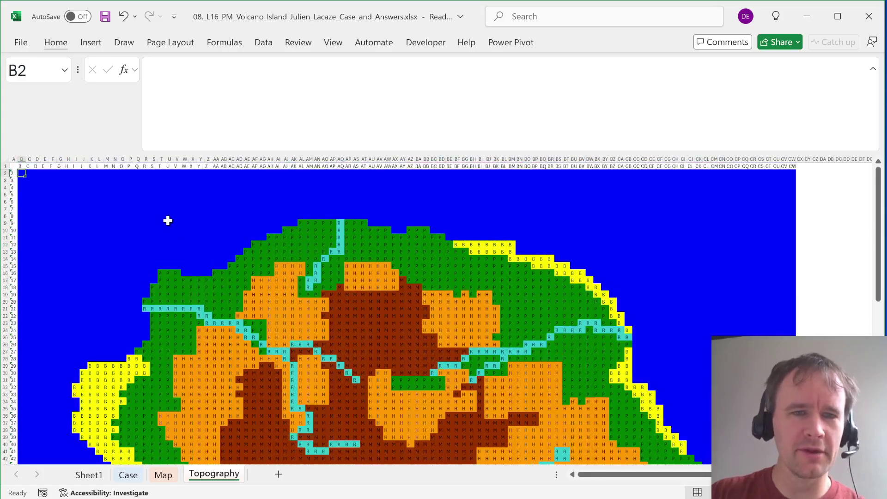
drag(52, 186, 214, 249)
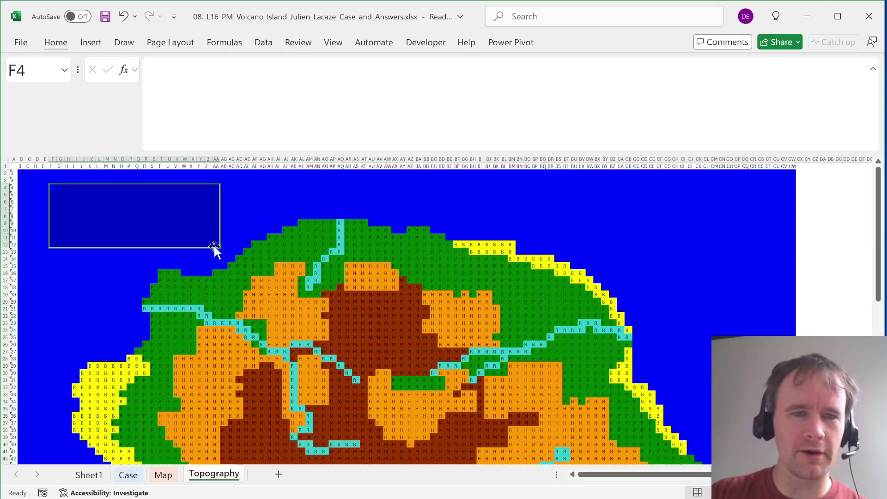
key(ctrl+Page_Up)
key(ctrl+Page_Up)
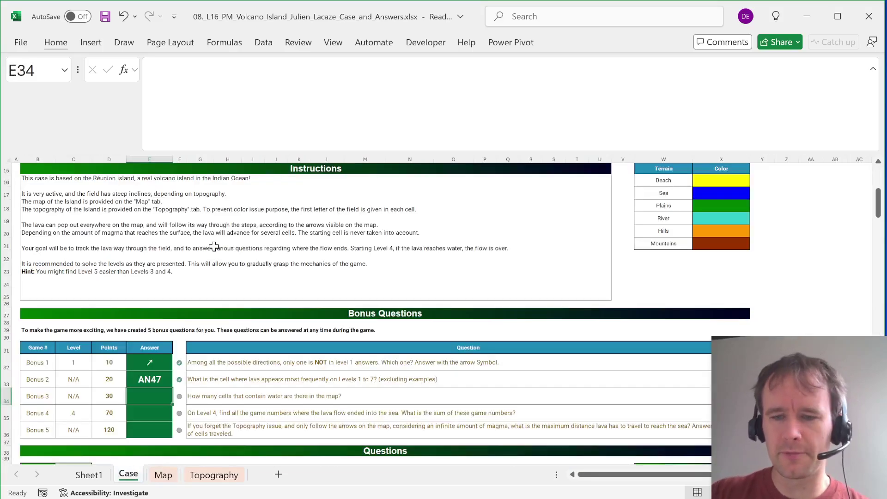
- Answer Bonus 3 in E34 with =COUNTBLANK(tp)+COUNTIFS(tp,"R") to count the water cells
text(=countb)
key(Tab)
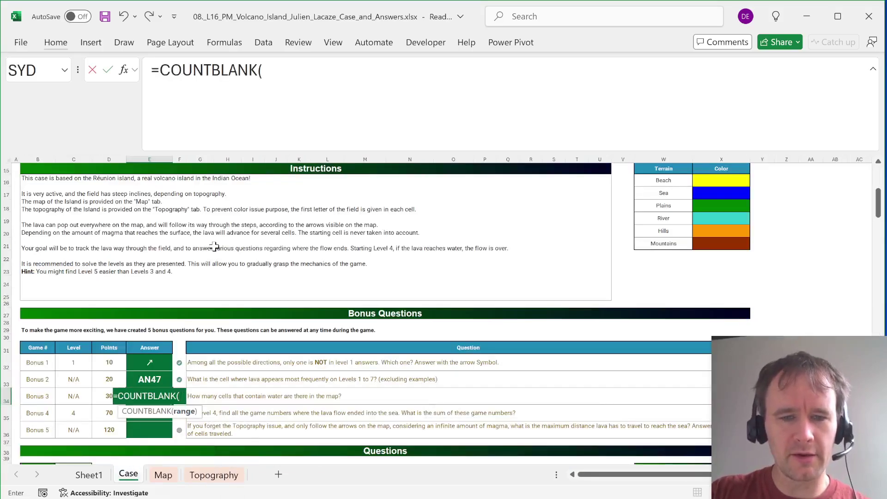
text(tp)+countifs)
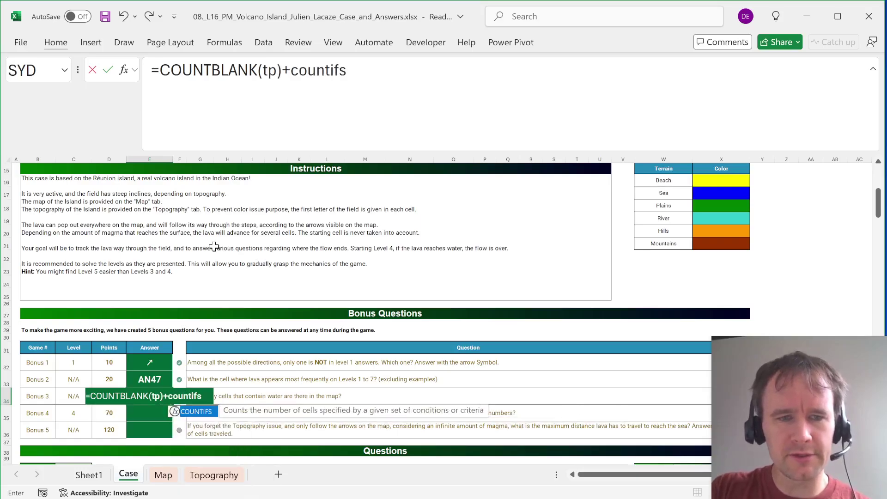
key(Tab)
text(tp,"R")
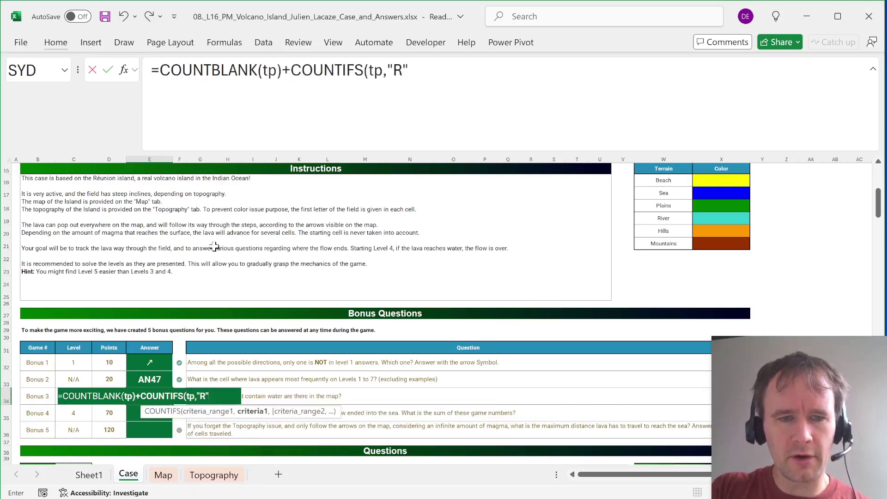
text())
key(Return)
- Look up the map arrow for the Level 2 example by entering =_adToRef(G76,mp) in H76
scroll(224, 348, down, 14)
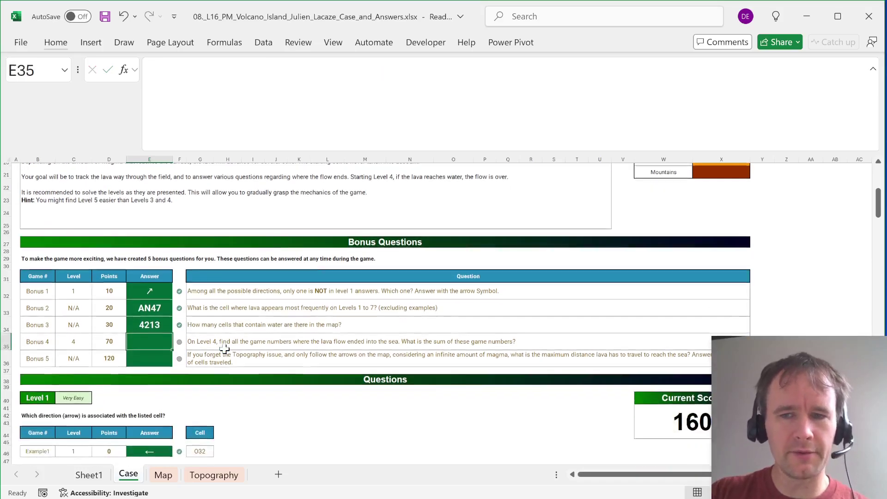
scroll(224, 348, down, 1)
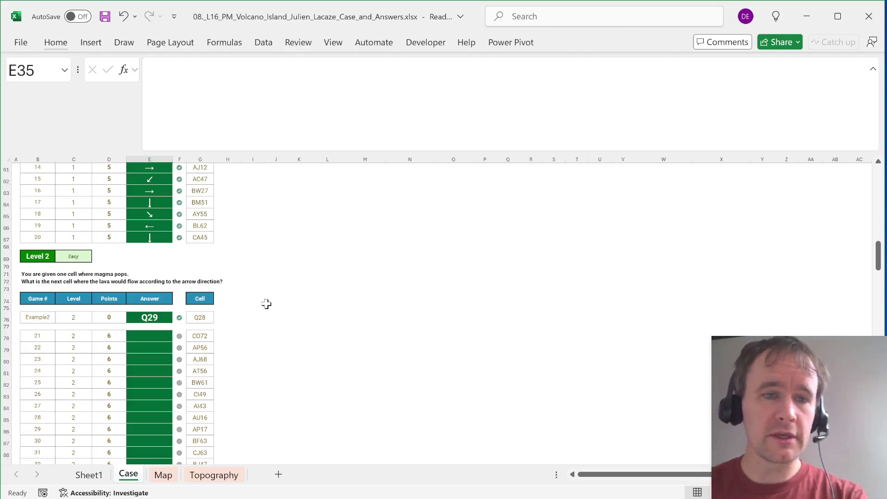
click(228, 318)
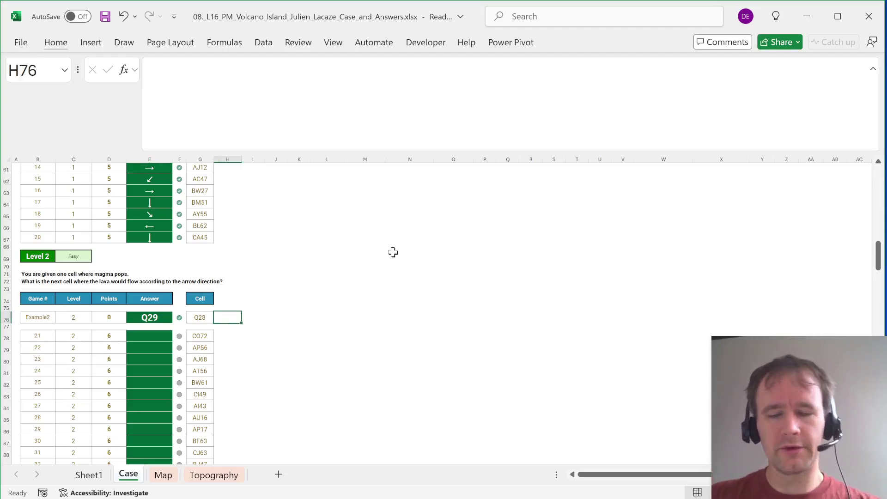
text(=adt)
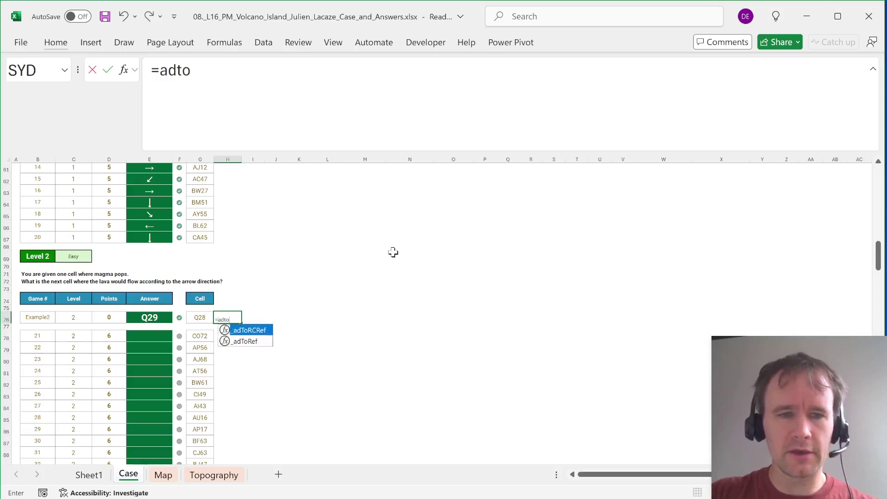
text(o)
key(Down)
key(Tab)
key(Left)
text(,)
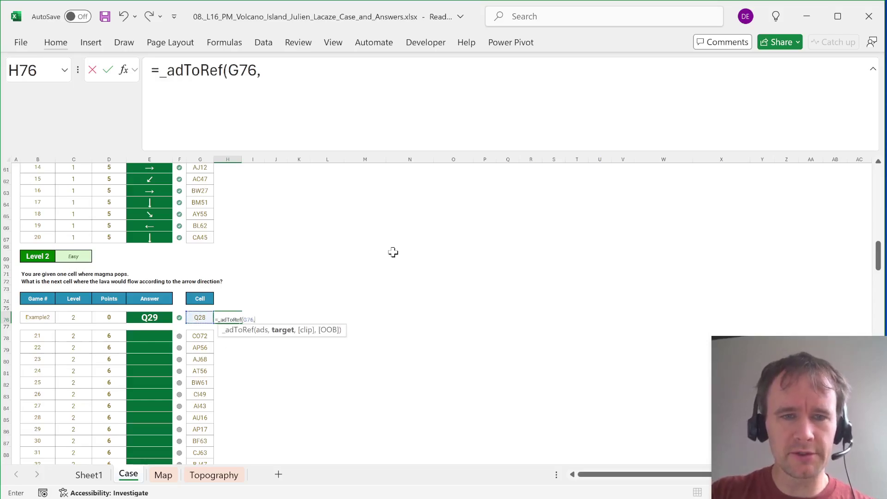
text(mp))
key(Return)
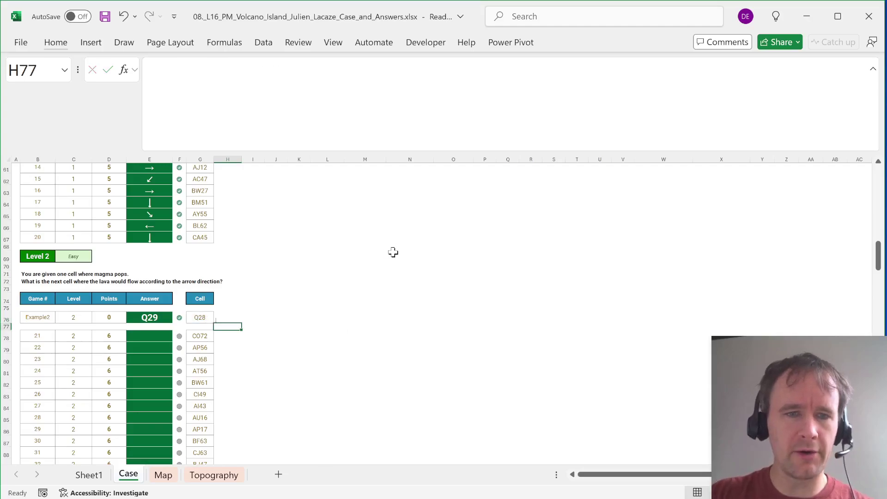
- Enter =_toRCRef(G76:H76) in I76 to convert the Level 2 example's cell address and arrow into numeric references
key(Up)
key(Right)
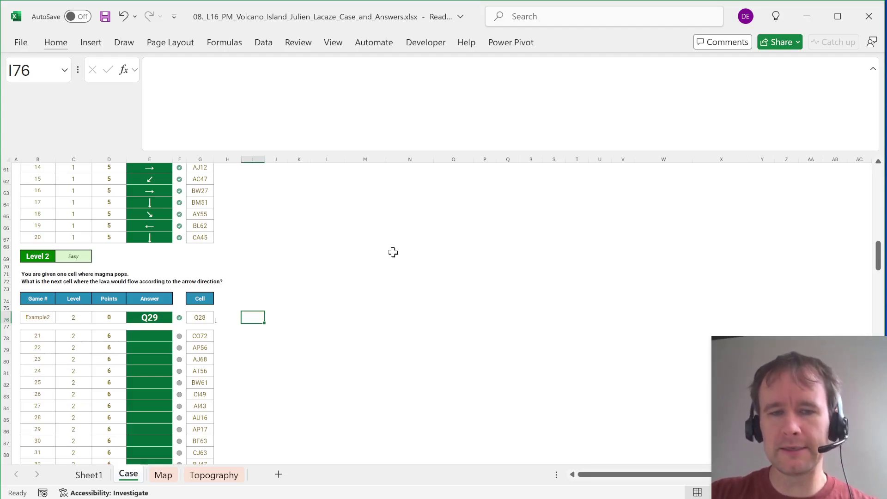
text(=torc)
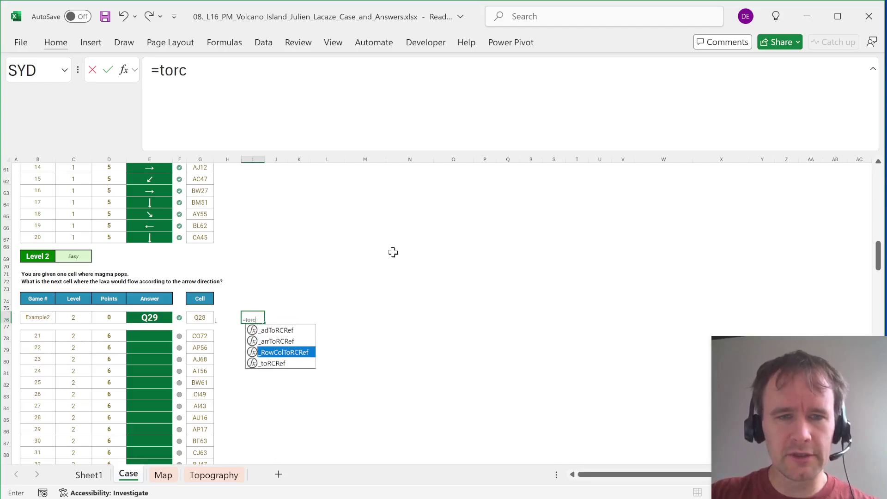
key(Tab)
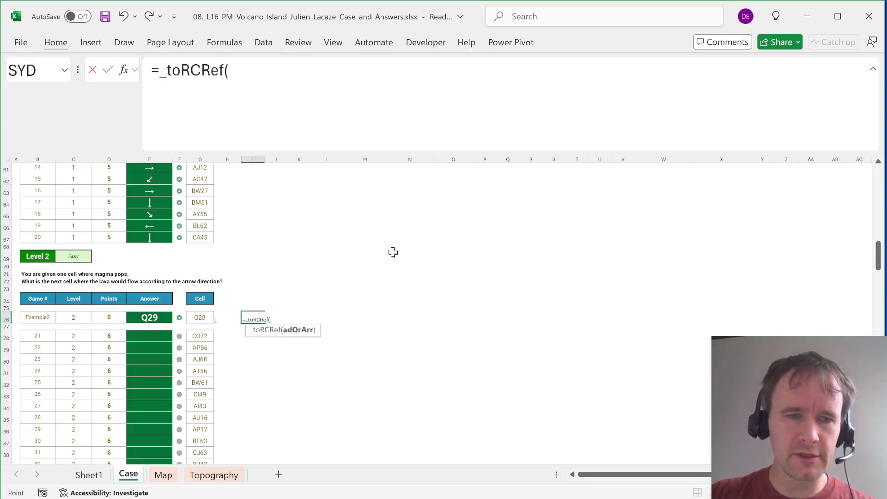
key(Left)
key(Left)
key(shift+Right)
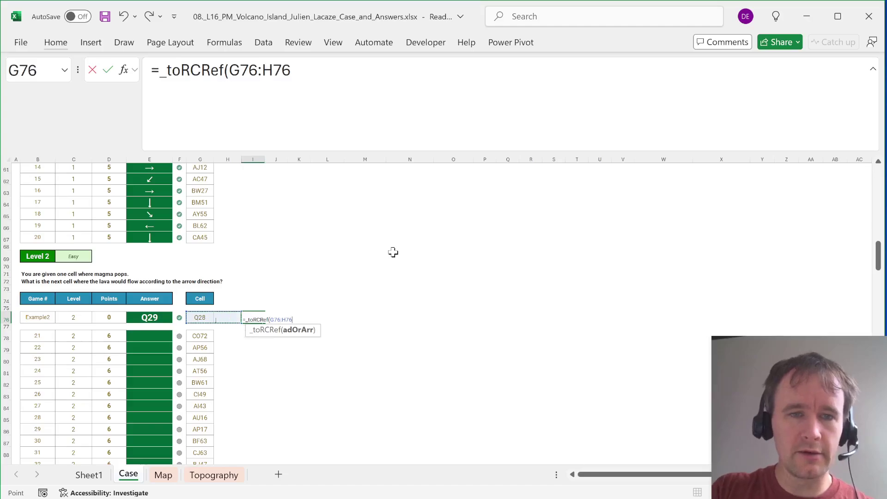
text())
key(Return)
key(Up)
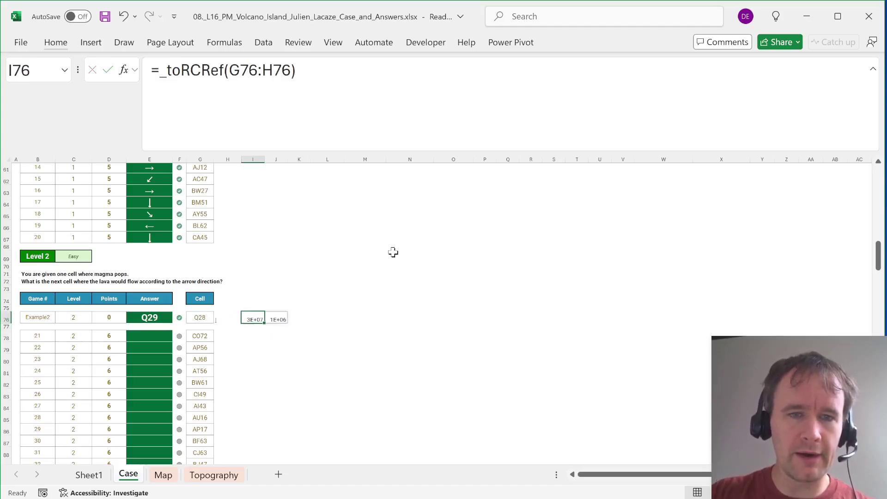
- Autofit columns I and J to the numeric references in row 76
key(shift+Right)
key(alt+h)
key(o)
key(i)
key(Left)
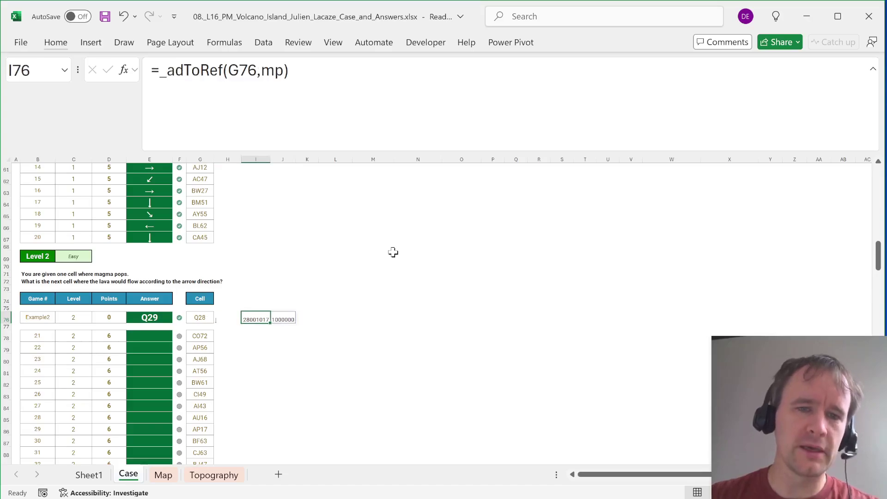
- Wrap the I76 formula with SUM to make it =SUM(_toRCRef(G76:H76))
key(Right)
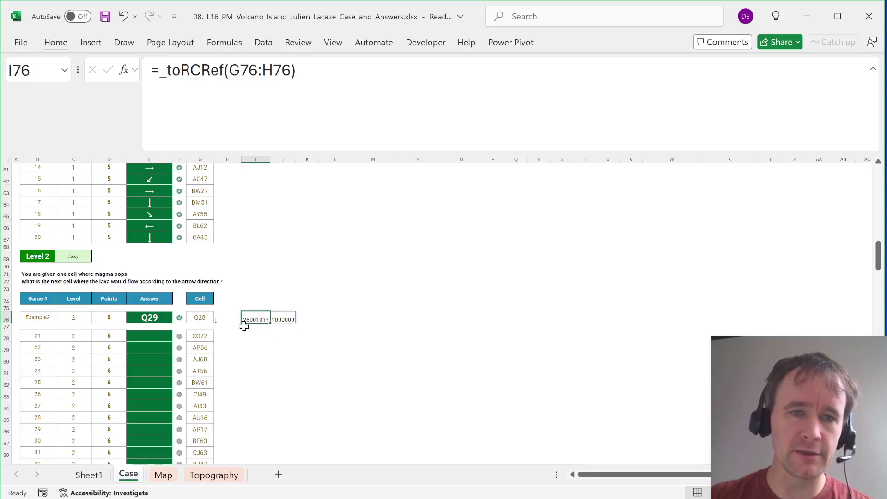
click(284, 319)
click(223, 318)
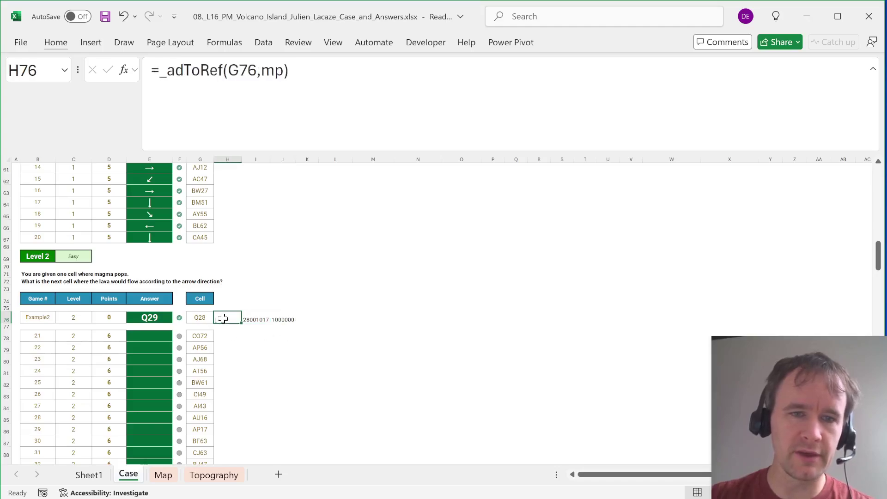
click(260, 319)
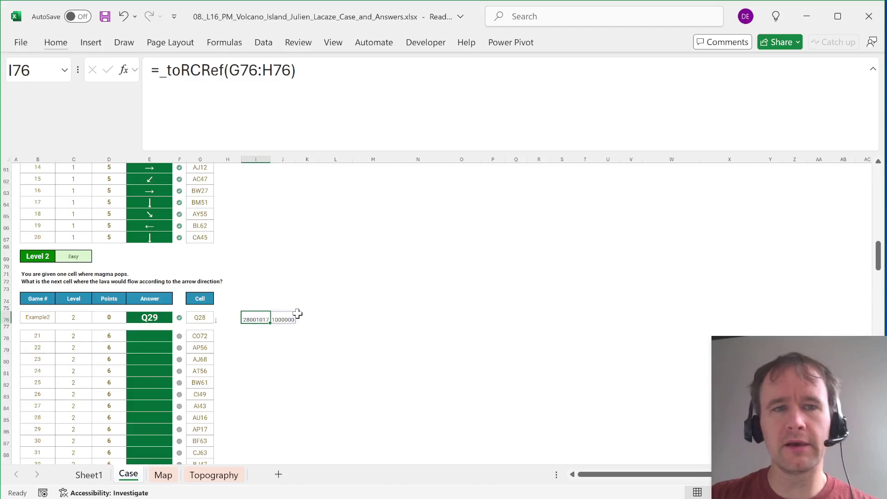
key(ctrl+shift+p)
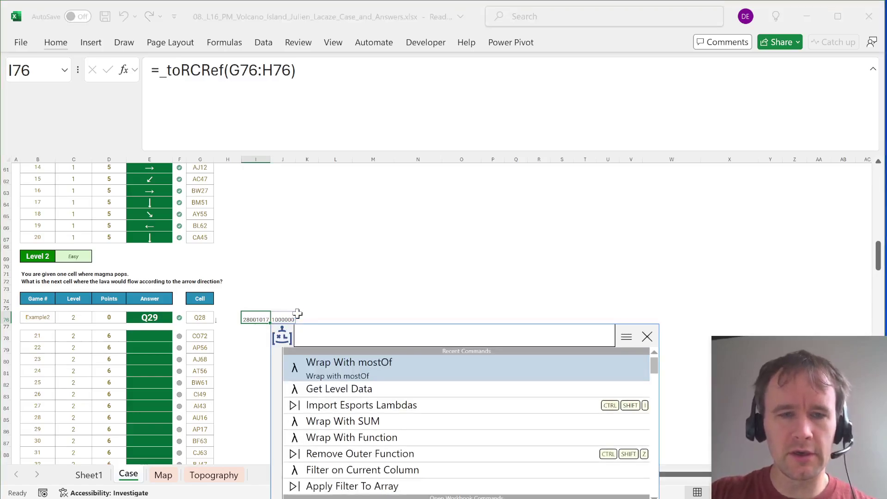
text(wws)
key(Return)
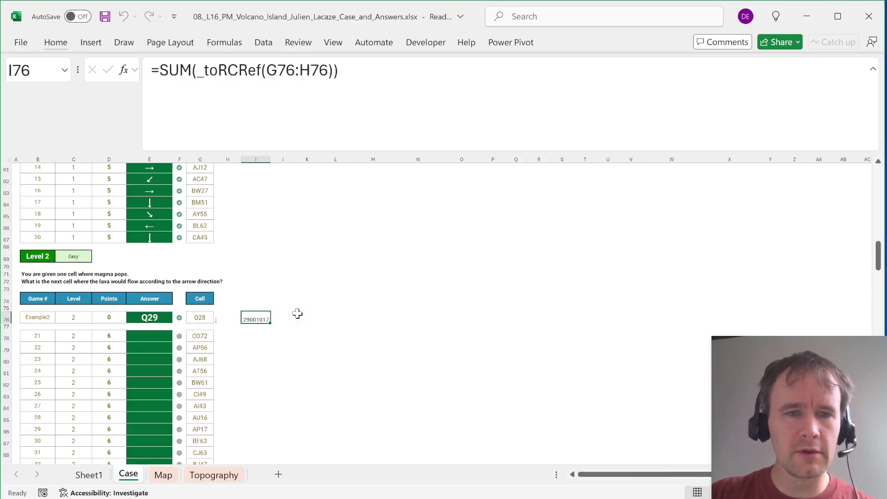
- Convert the summed Level 2 example reference back to a cell address by entering =_rcRefToAd(I76) in J76
key(Right)
text(=)
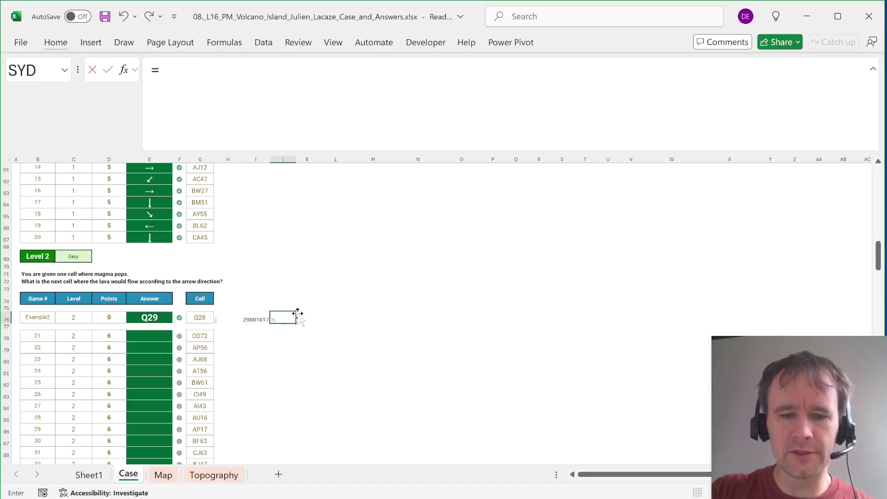
text(toad)
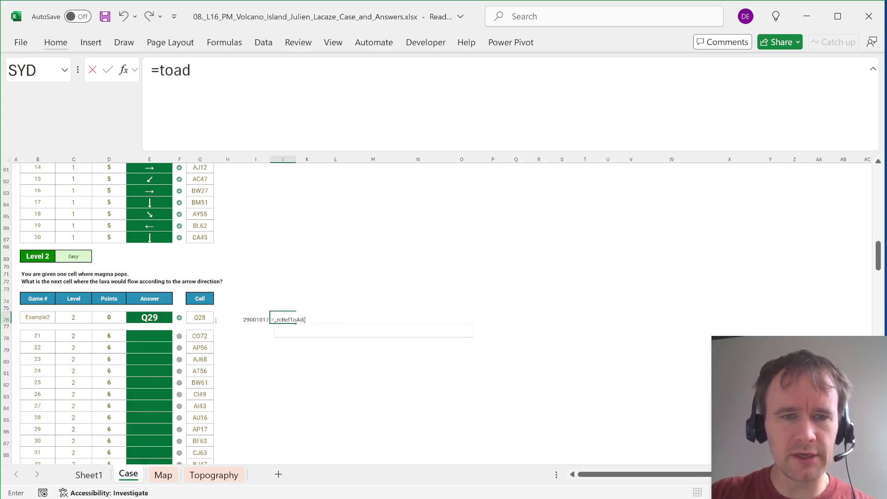
key(Tab)
key(Left)
key(Return)
- Copy the Level 2 example formulas in H76:J76 to game 21's row, starting at H78
key(Up)
key(Left)
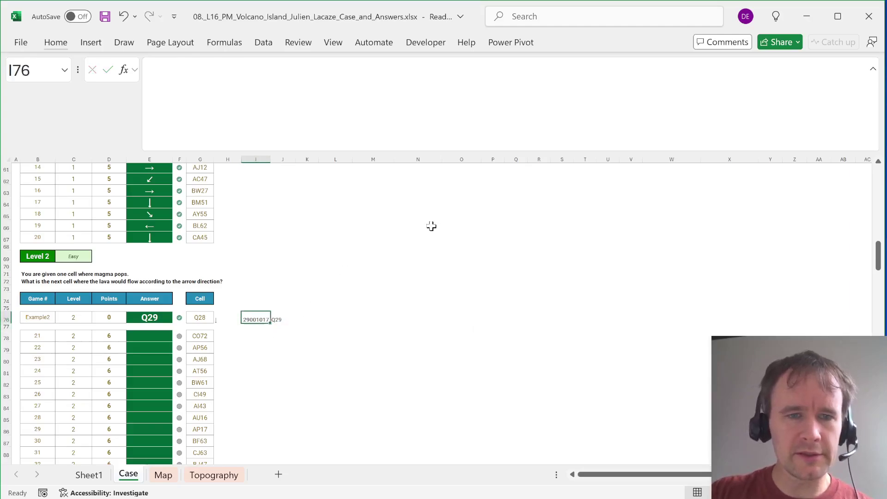
key(Left)
key(shift+Right)
key(shift+Right)
key(ctrl+c)
key(Down)
key(Down)
key(ctrl+v)
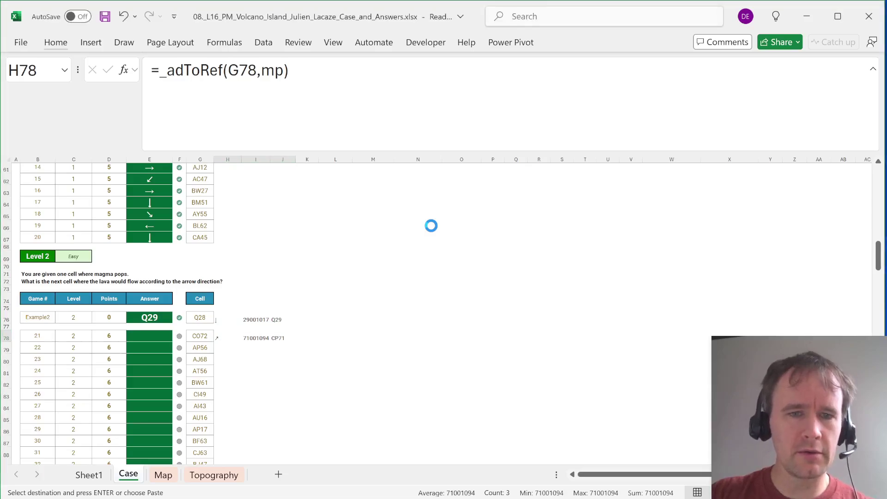
key(Return)
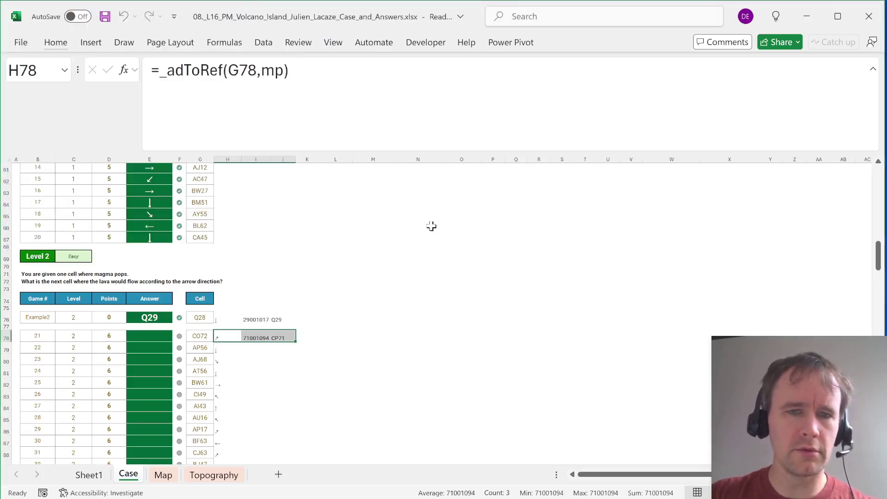
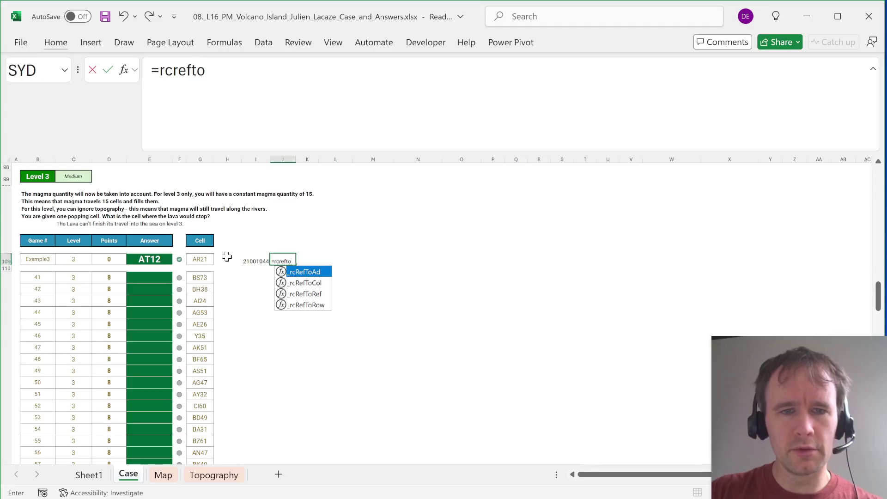
- Look up the arrow at the Level 3 example cell by entering =_rcRefToRef(I109,mp) in J109
key(Tab)
key(Left)
text(,mp))
key(Return)
key(Up)
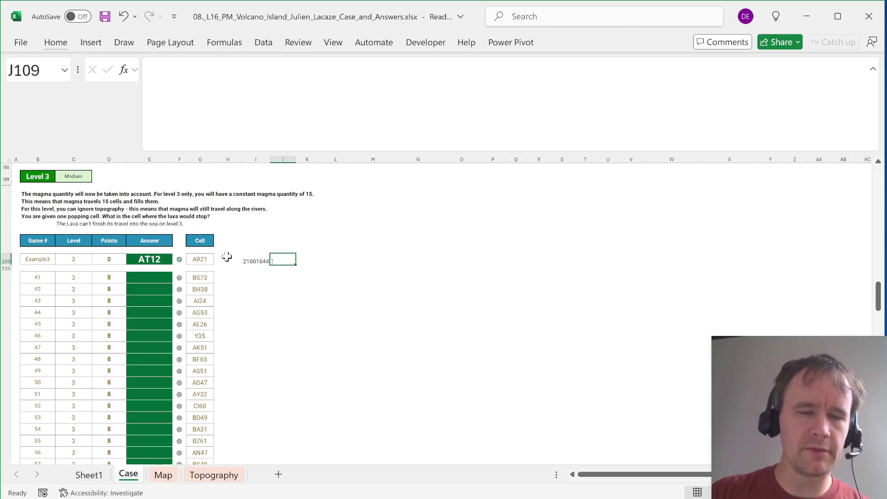
- Wrap the J109 formula to make it =_toRCRef(_rcRefToRef(I109,mp)) and autofit column J
click(160, 70)
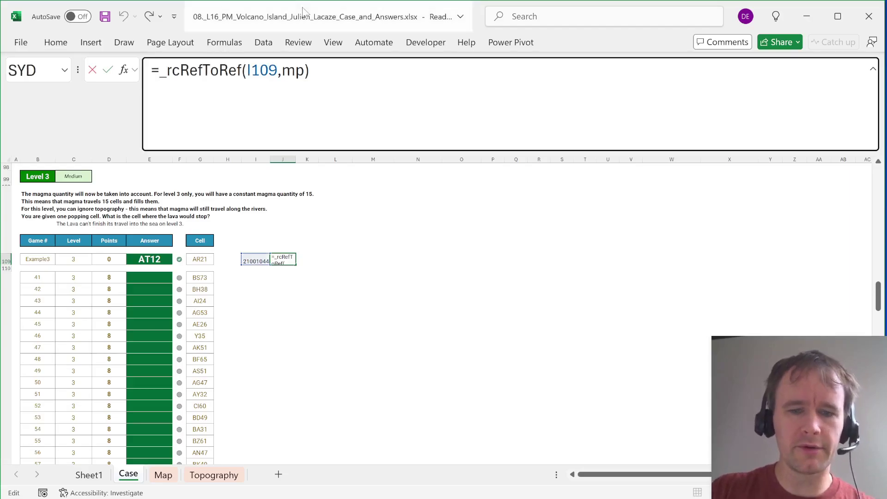
text(torc)
key(Down)
key(Down)
key(Down)
key(Tab)
key(End)
text())
key(Return)
key(Up)
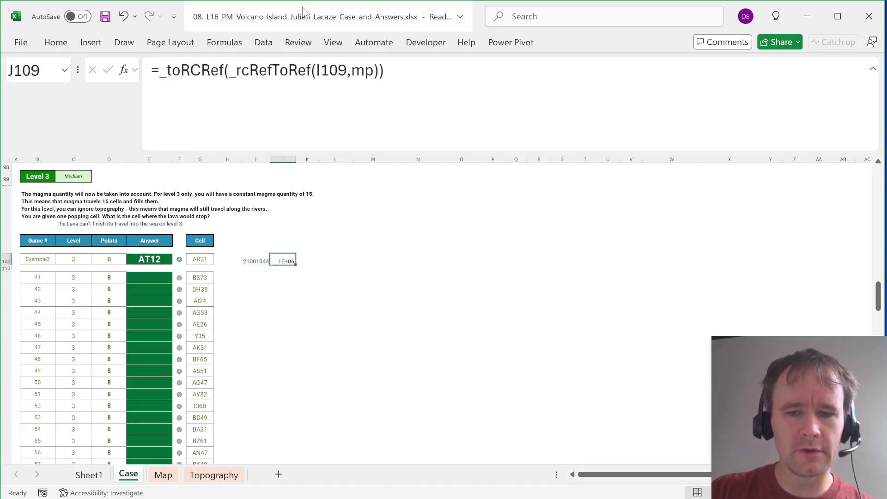
key(alt+h)
key(o)
key(i)
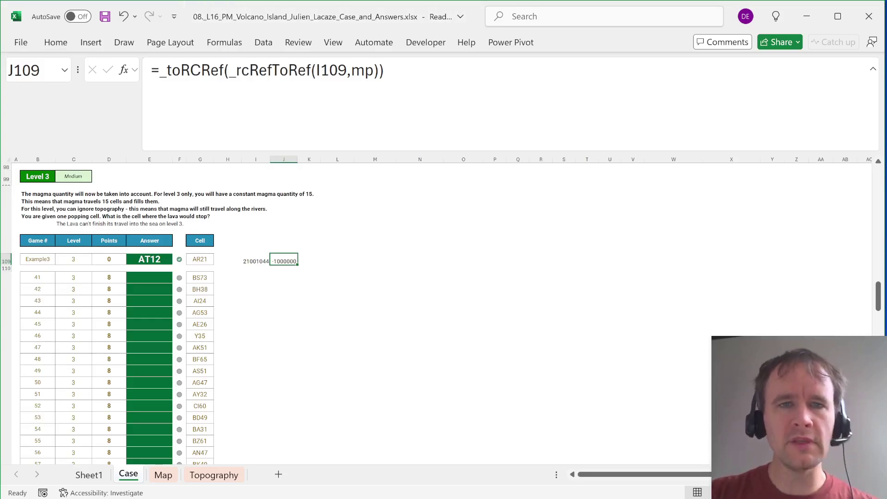
- Add +I109 to the end of the J109 formula and autofit column J
key(F2)
text(+)
click(257, 261)
key(Return)
key(Up)
key(alt+h)
key(o)
key(i)
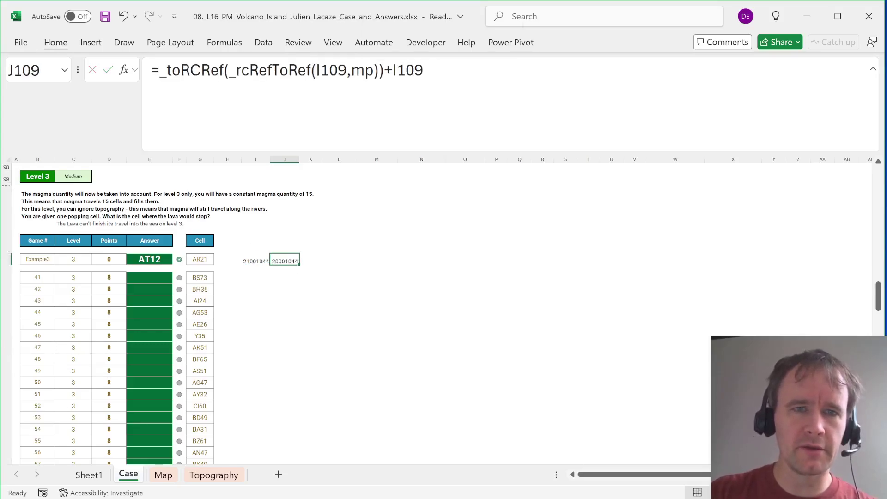
- Mark I109 as an input cell and return to J109
click(280, 70)
key(Escape)
key(Left)
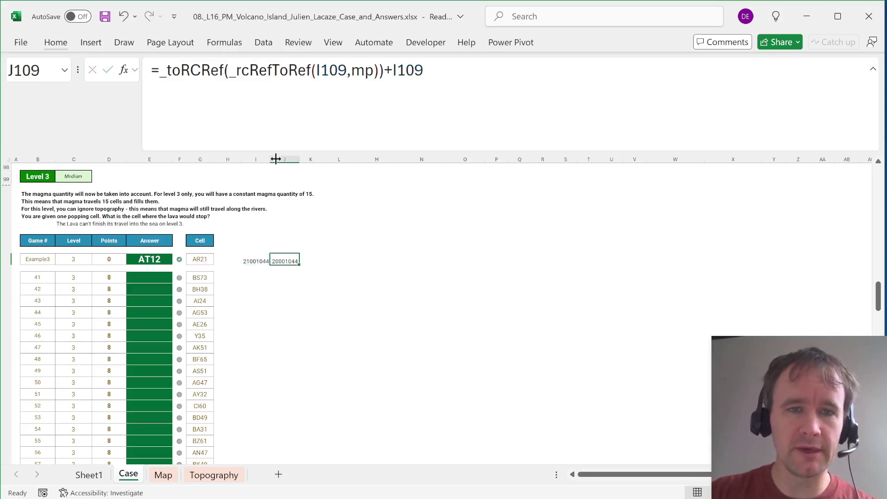
key(Right)
- Save the J109 formula as a Lambda named oneStep, keeping Input1 as parameter and excluding the _B map step
key(ctrl+shift+p)
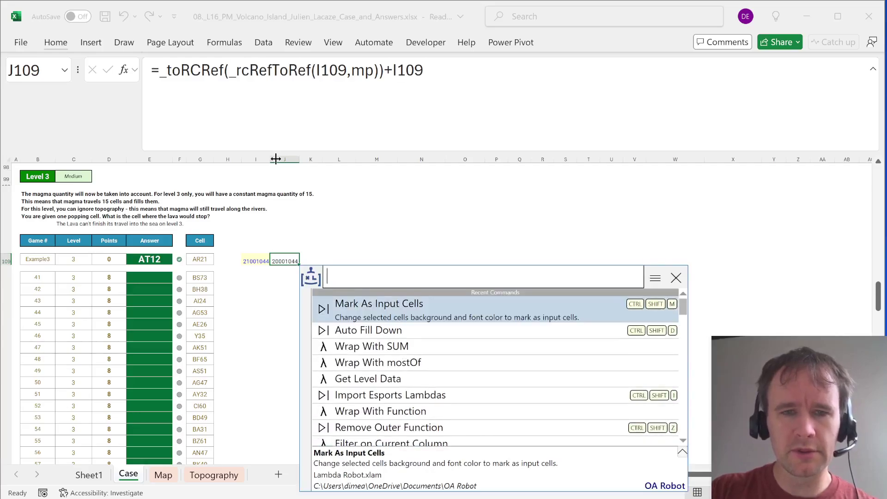
text(sa)
key(Return)
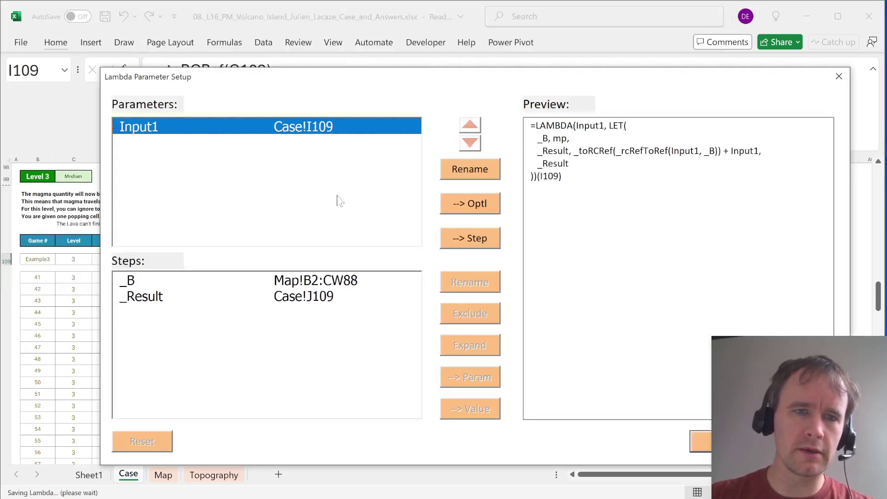
click(304, 283)
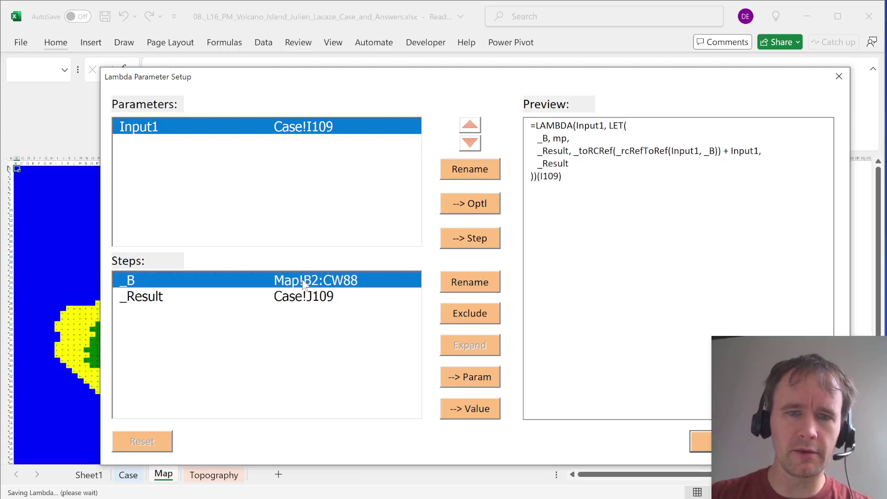
click(464, 319)
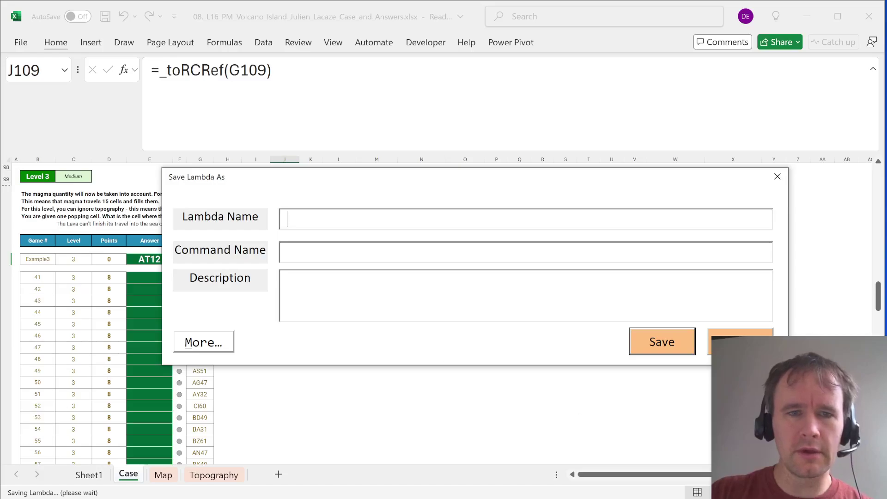
text(oneStep)
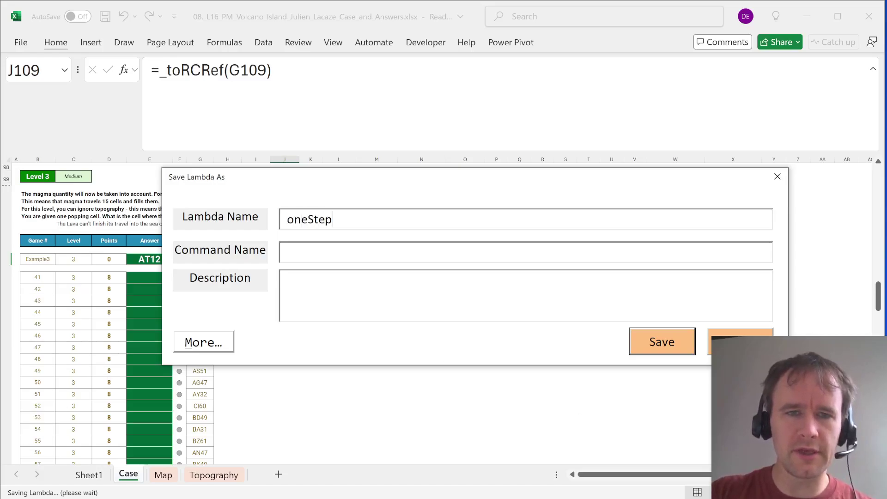
key(Return)
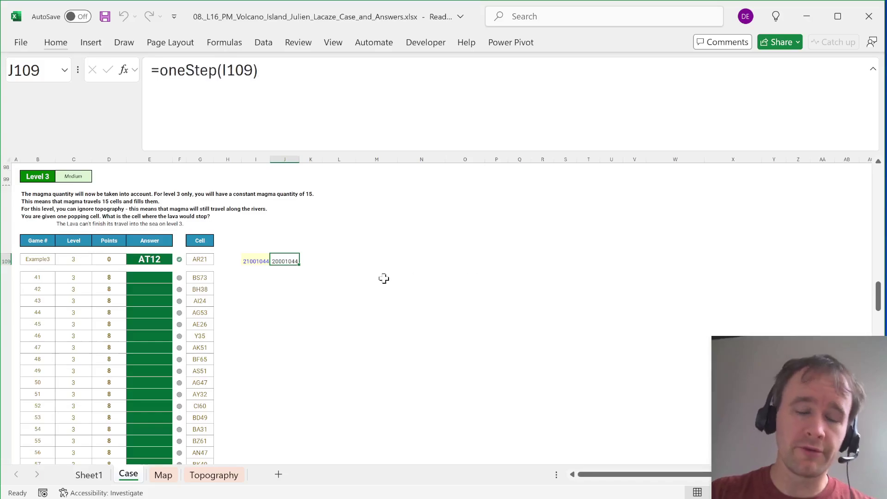
key(Right)
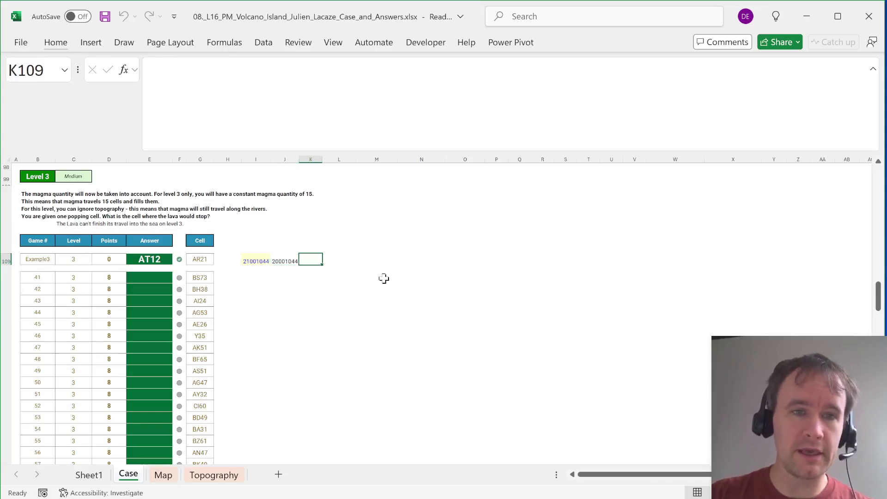
text(=red)
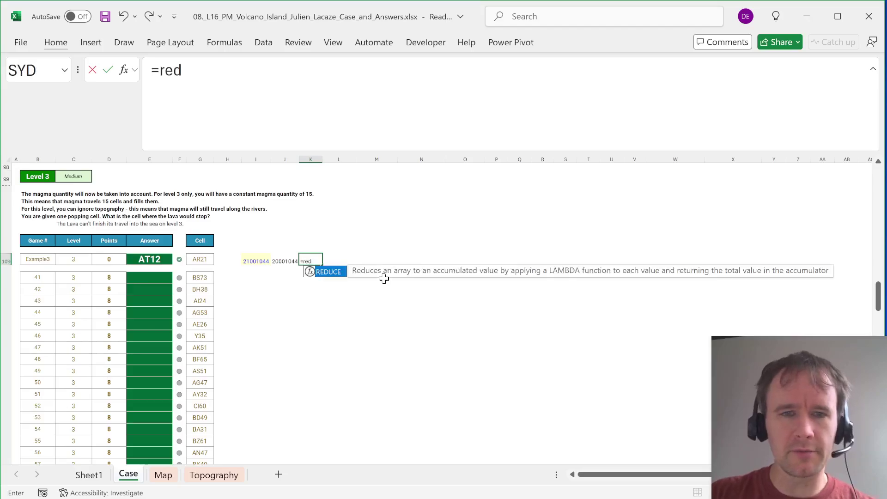
key(Tab)
key(Escape)
- Expand oneStep in J109 into its LAMBDA definition for editing and add a second parameter _ after Input1
key(Left)
key(ctrl+shift+p)
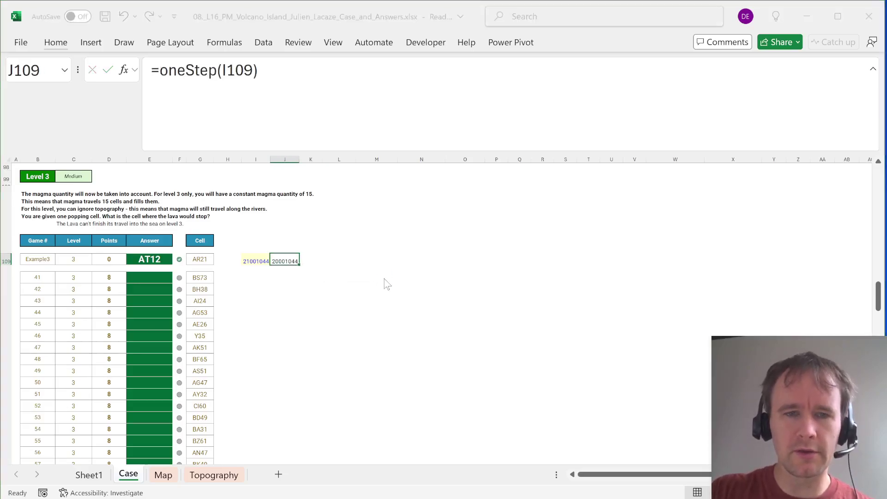
text(el)
key(Return)
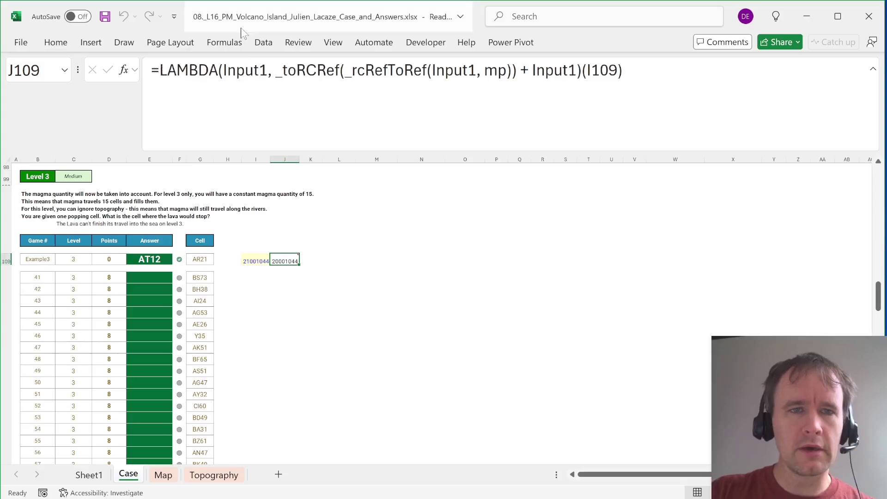
click(268, 70)
text(,_)
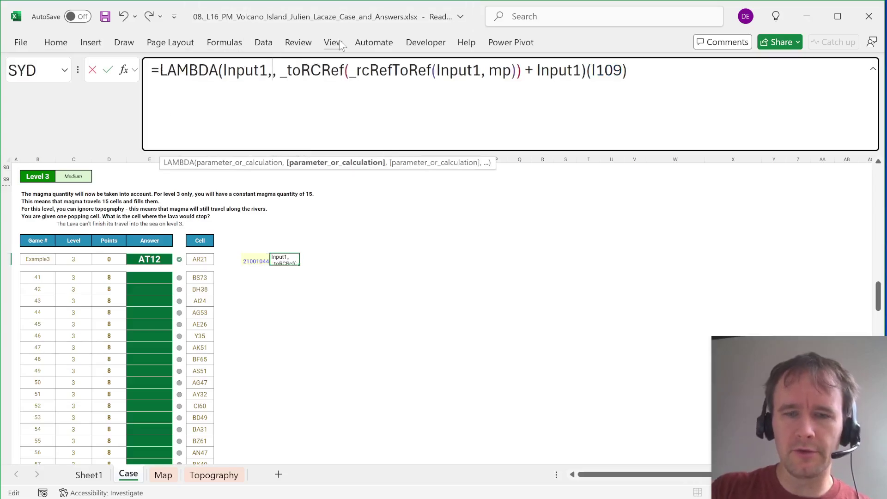
key(Return)
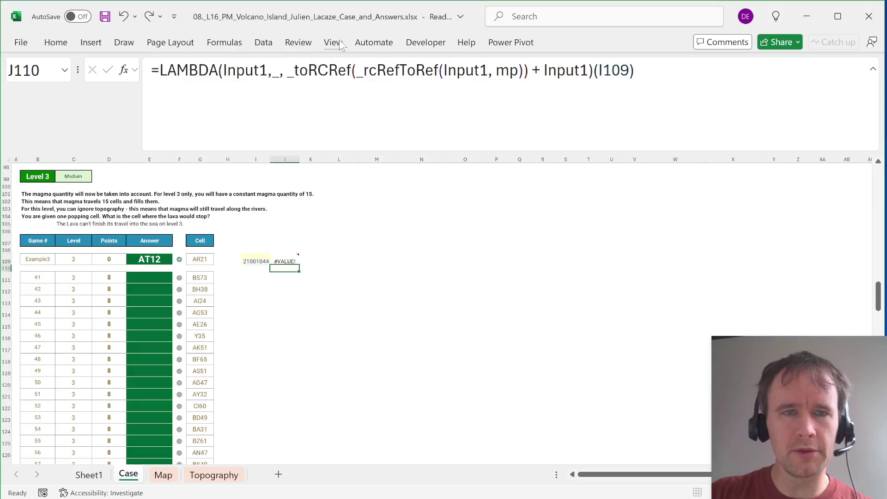
- Save the edited two-parameter LAMBDA in J109 back to oneStep
key(Up)
key(ctrl+shift+p)
text(s)
key(Return)
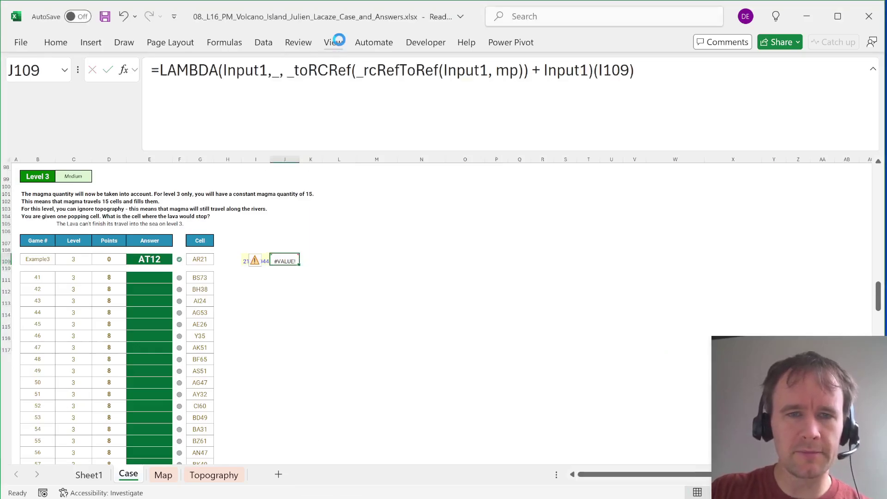
- Start a REDUCE formula in L109 for the Level 3 example
text(=red)
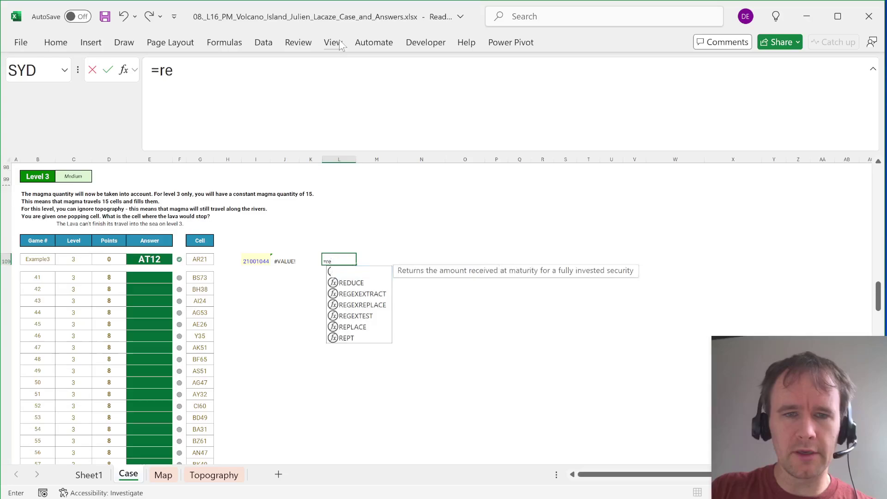
key(Tab)
key(Left)
key(Left)
key(Left)
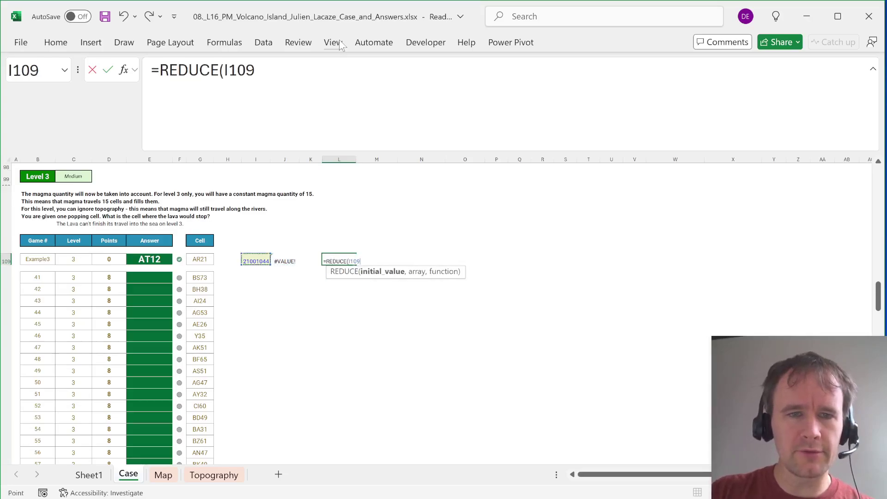
key(BackSpace)
key(BackSpace)
key(BackSpace)
key(BackSpace)
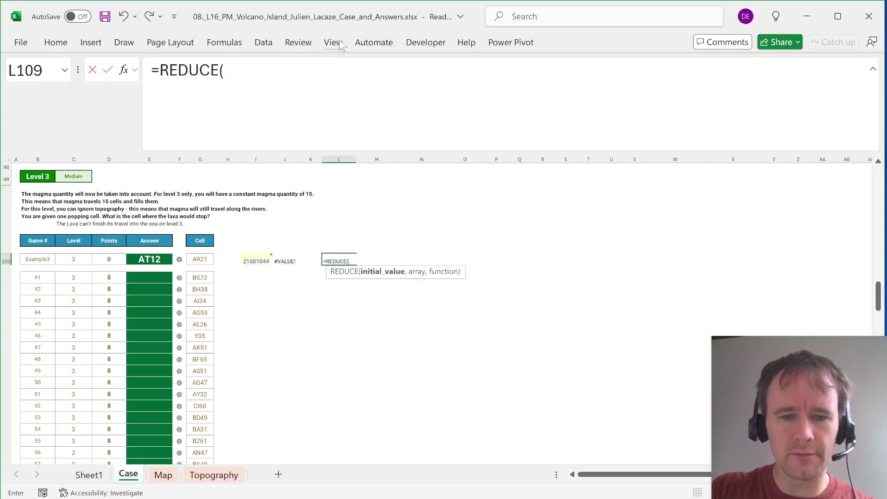
- Use _toRCRef of the Level 3 example cell G109 as the initial value of the REDUCE formula in L109
text(torc)
key(Down)
key(Down)
key(Down)
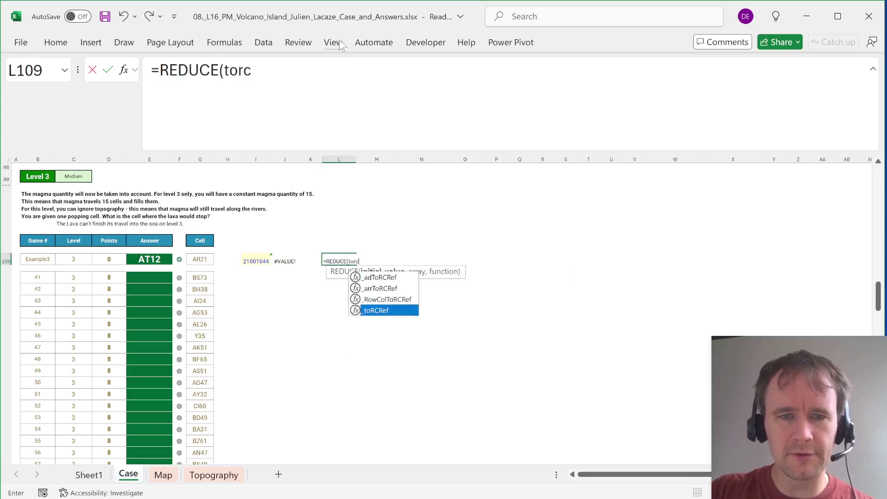
key(Tab)
key(Left)
key(Left)
key(Left)
key(Left)
key(Left)
- Complete L109 as =REDUCE(_toRCRef(G109),SEQUENCE(15),oneStep)
text(),seq)
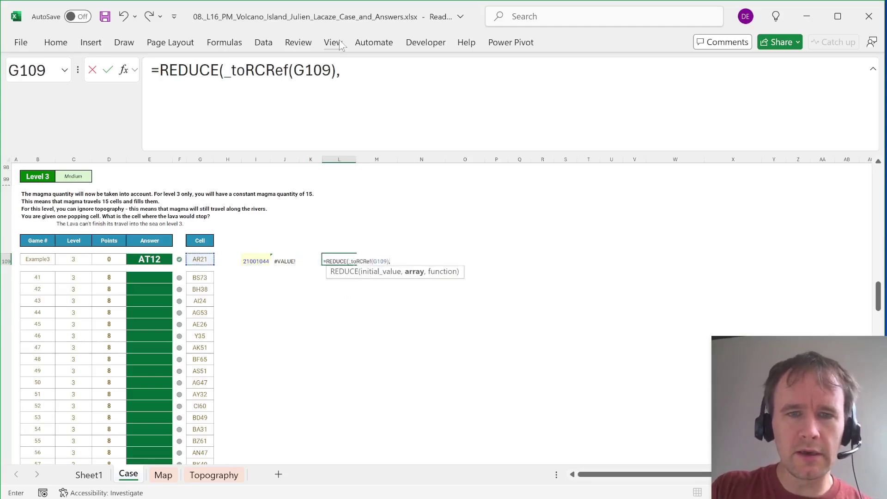
key(Tab)
text(15),)
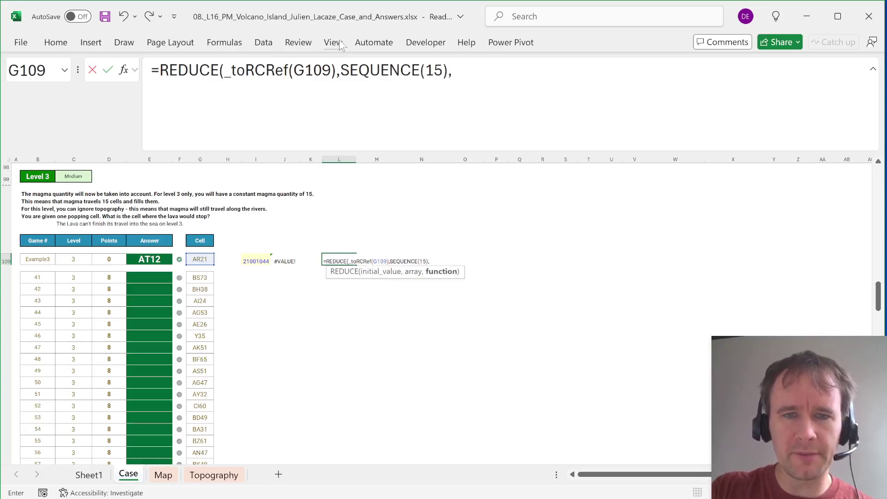
text(one)
key(Tab)
key(BackSpace)
text())
key(Return)
key(Up)
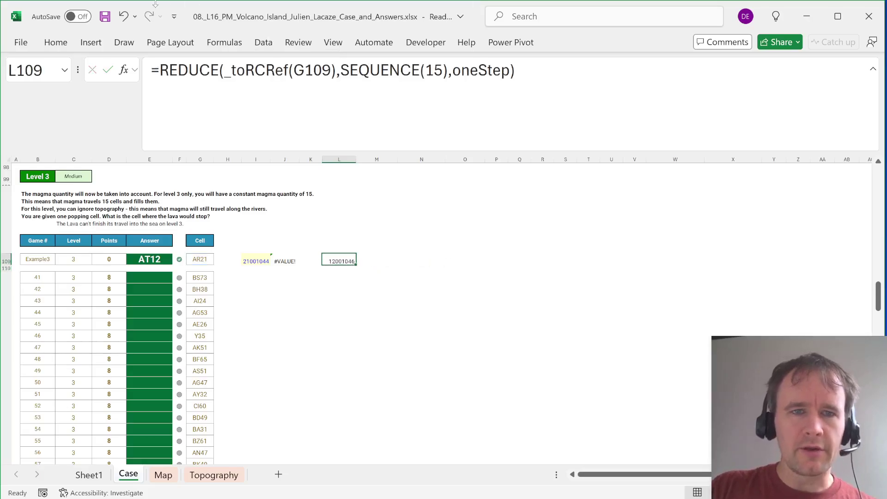
- Wrap the L109 REDUCE formula in _rcRefToAd to convert the final reference to a cell address
click(159, 69)
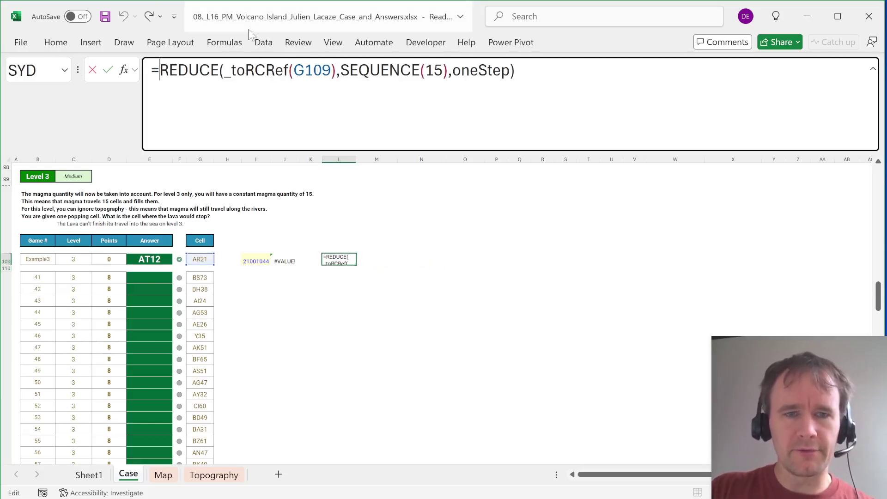
text(toad)
key(Tab)
key(End)
text())
key(ctrl+Return)
- Copy the completed L109 formula into the Level 3 example's answer cell E109
key(ctrl+c)
key(Left)
key(Left)
key(Left)
key(Left)
key(Left)
key(Left)
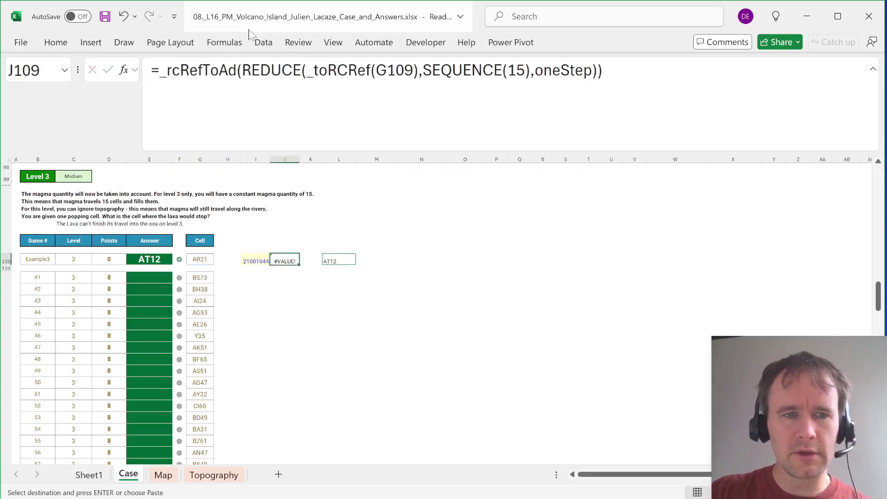
key(Left)
key(ctrl+v)
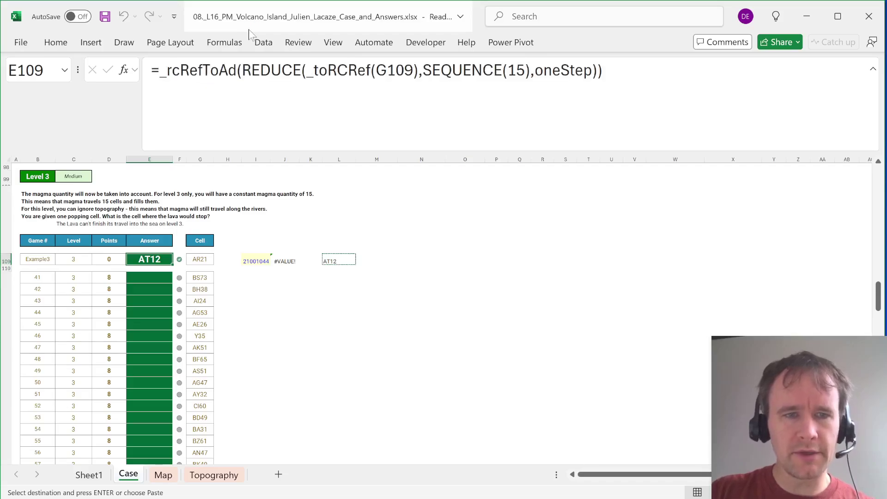
- Bring up the Paste Exact Formula command and compare the formulas in E109 and L109
key(ctrl+c)
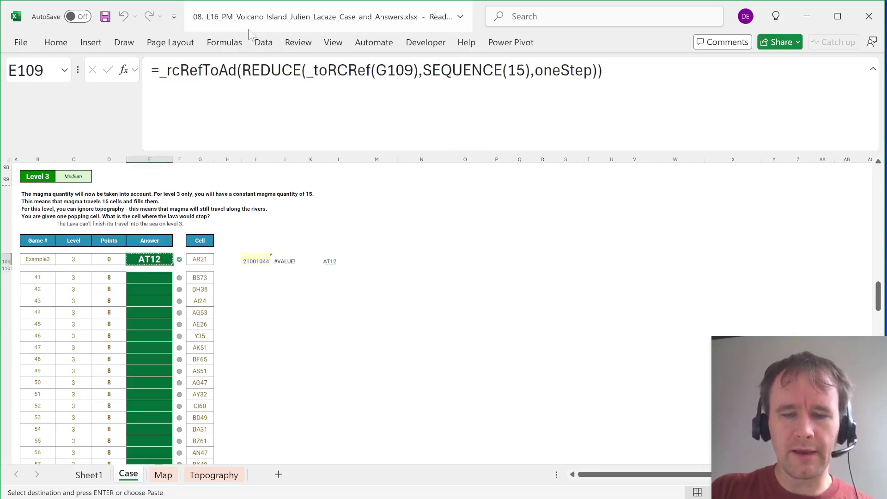
key(ctrl+shift+p)
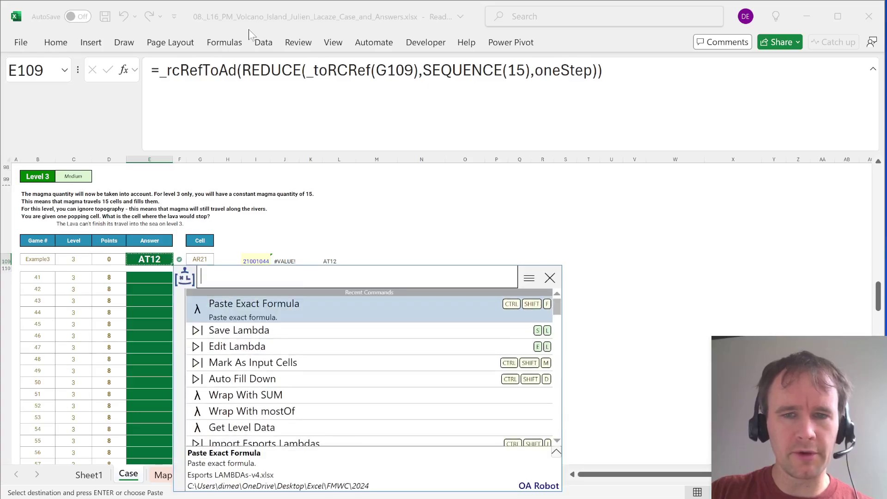
click(307, 307)
click(333, 257)
click(150, 261)
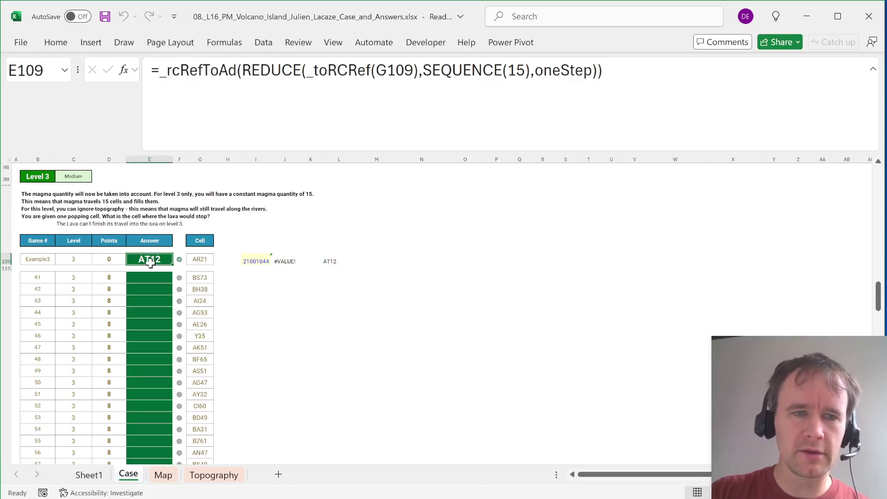
click(329, 260)
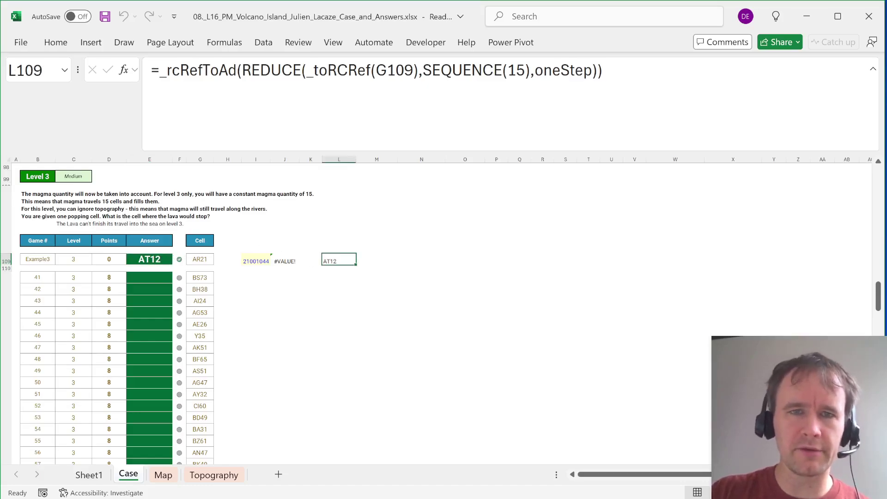
click(366, 70)
key(Escape)
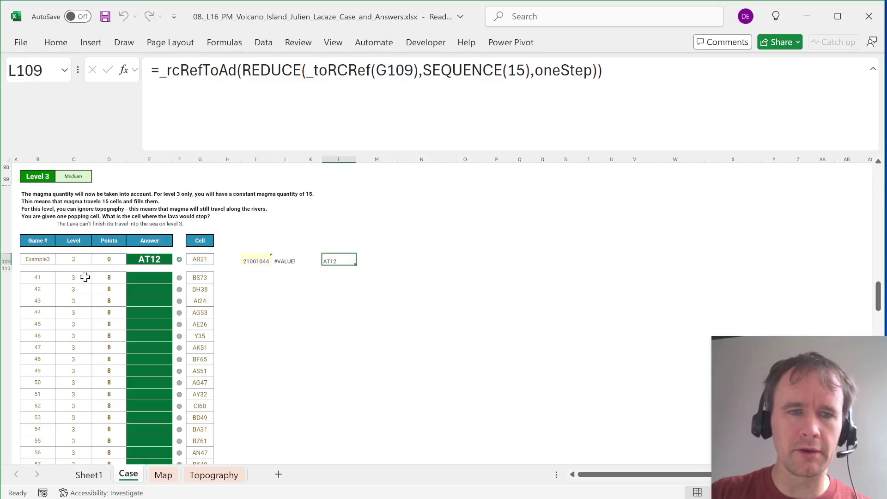
- Copy the REDUCE formula from E109 into the Level 3 answer cells for games 41 to 60, starting at E111
click(155, 262)
key(ctrl+c)
key(Down)
key(Down)
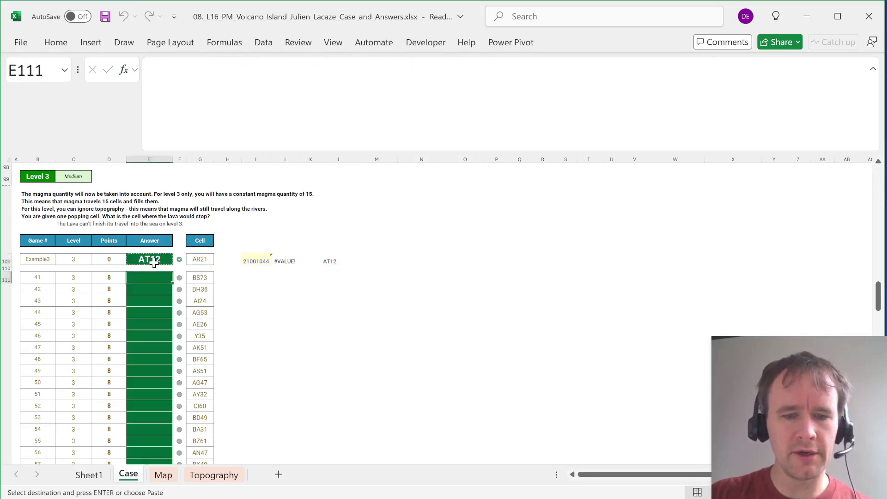
key(ctrl+v)
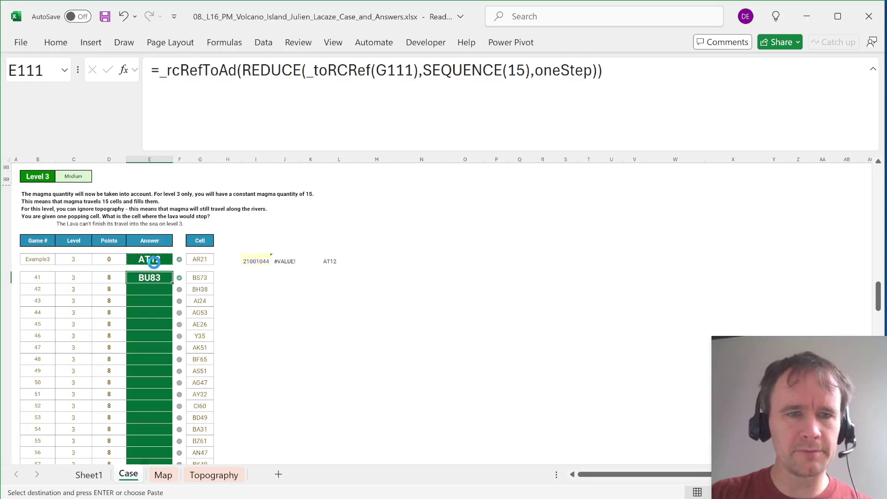
- Convert the Level 4 example cell G140 to a row-column reference in J140 with _toRCRef
scroll(243, 342, down, 5)
scroll(245, 343, down, 4)
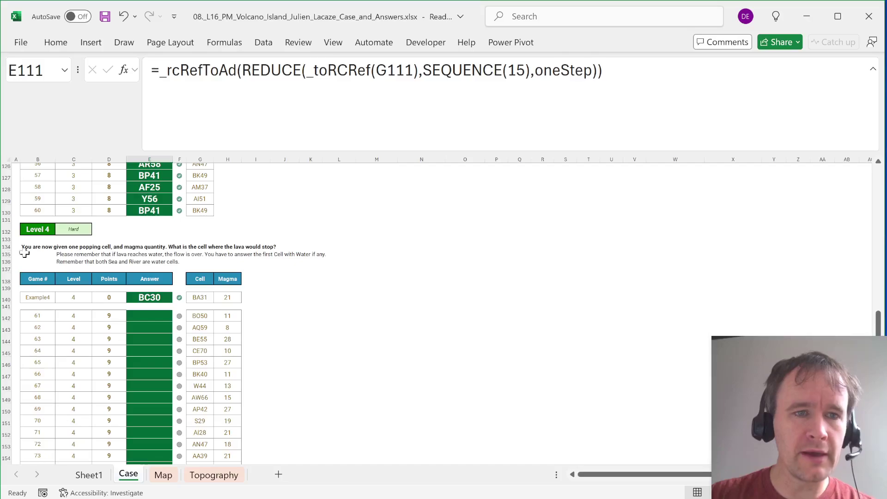
click(4, 253)
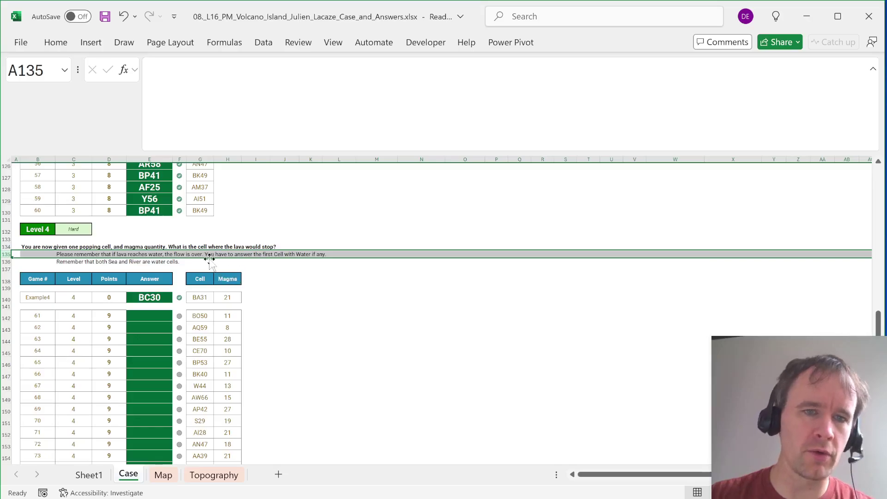
click(286, 296)
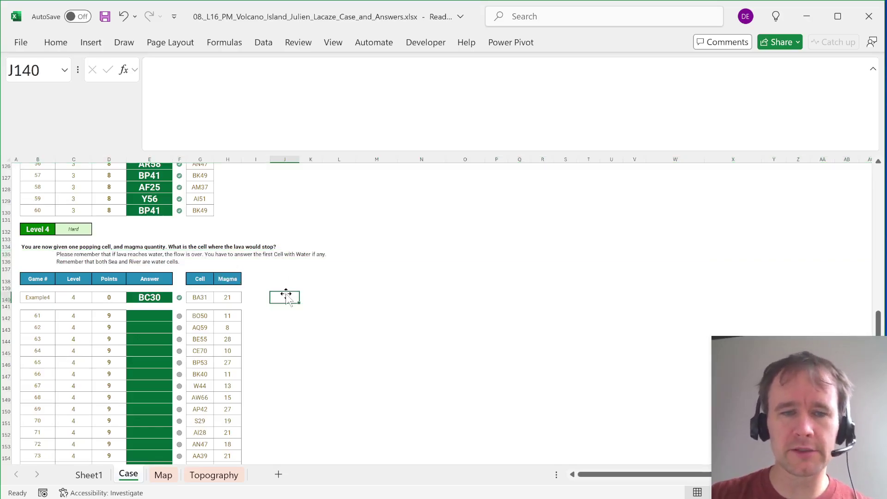
text(=)
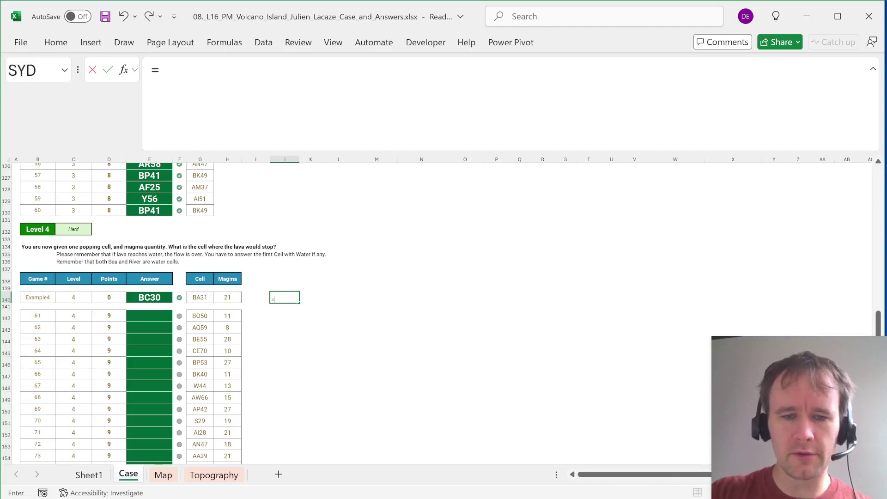
text(torc)
key(Down)
key(Down)
key(Down)
key(Tab)
key(Left)
key(Left)
key(Left)
key(Return)
- Enter =oneStep(J140,) in K140, leaving the second argument empty
key(Up)
key(Right)
text(=one)
key(Tab)
key(Left)
text(,0)
key(BackSpace)
text())
key(Return)
- Expand oneStep in K140 into its full LAMBDA definition with the Edit Lambda command
key(Up)
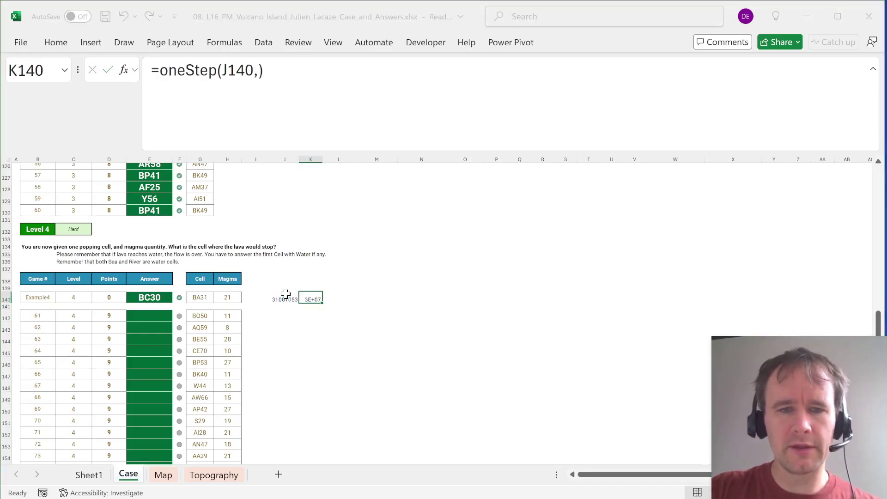
key(ctrl+shift+p)
text(el)
key(Return)
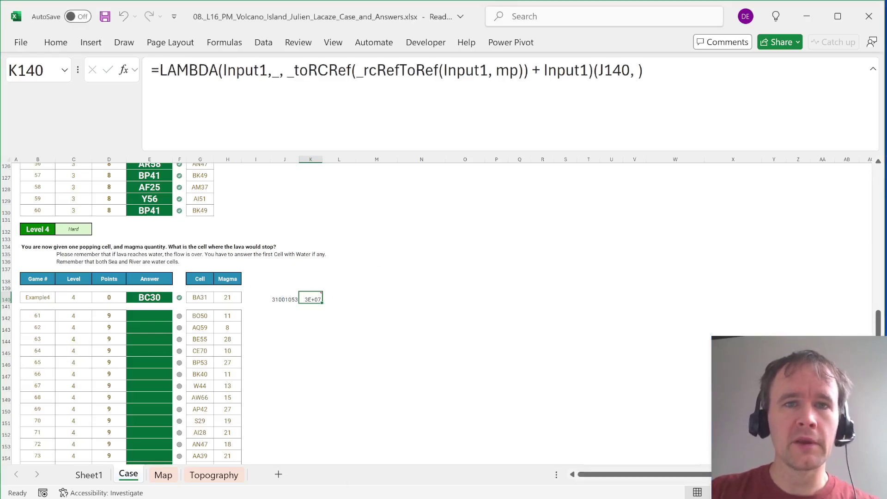
- Insert a LET function before _toRCRef in the K140 Lambda, moving the calculation to a new line
click(287, 70)
text(let)
key(BackSpace)
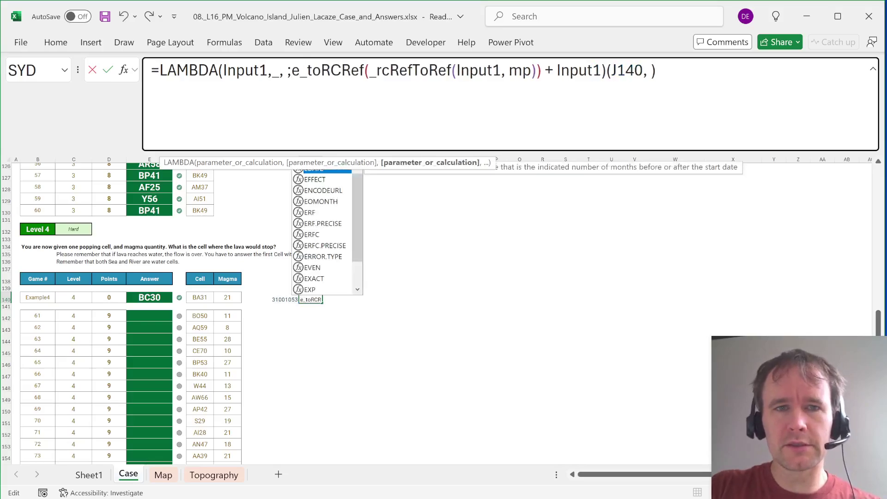
key(BackSpace)
text(et)
key(Tab)
key(alt+Return)
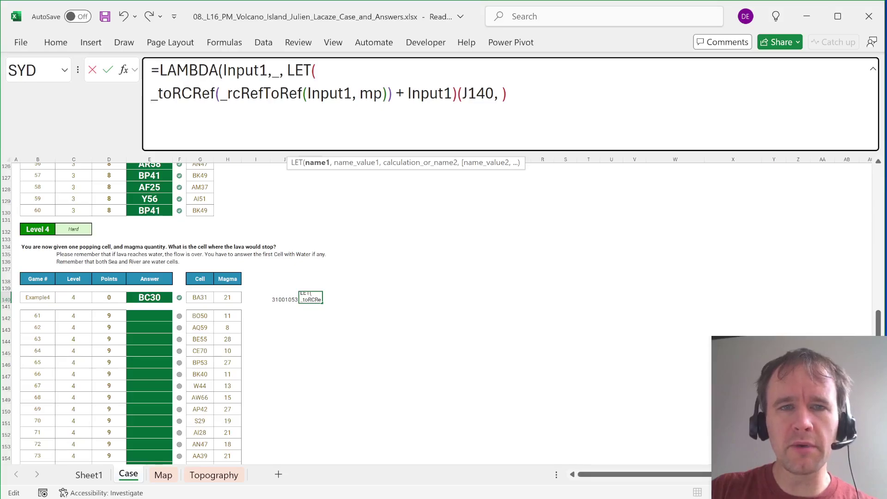
- Define arrow as _rcRefToRef(Input1, mp) in the LET and use arrow as the argument of _toRCRef
click(310, 94)
drag(220, 94, 387, 94)
click(316, 70)
text(arrow,)
key(ctrl+v)
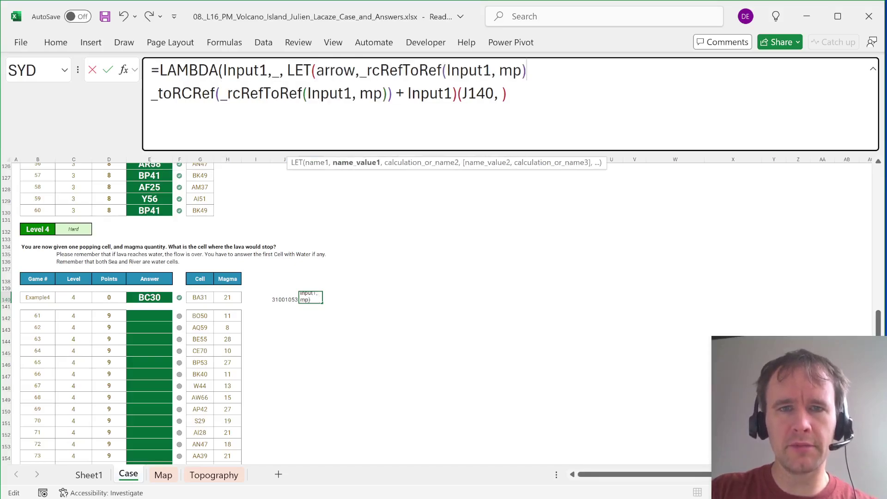
text(,)
click(278, 93)
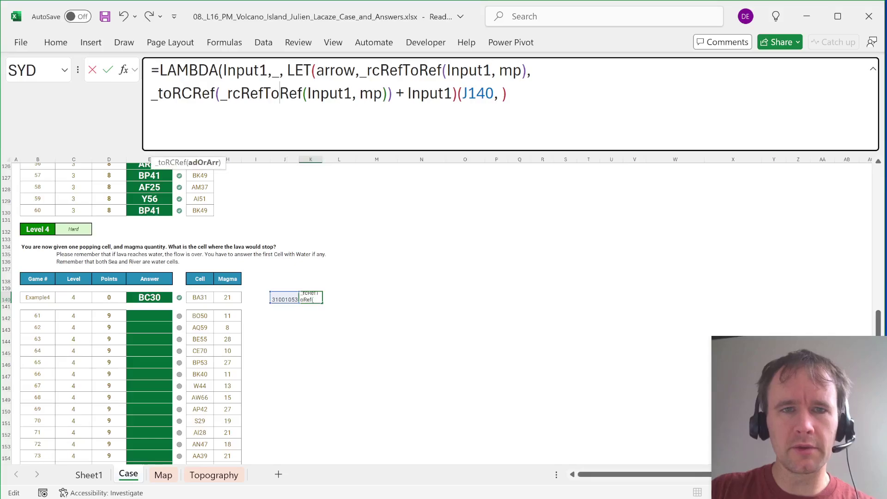
click(202, 163)
text(arrow)
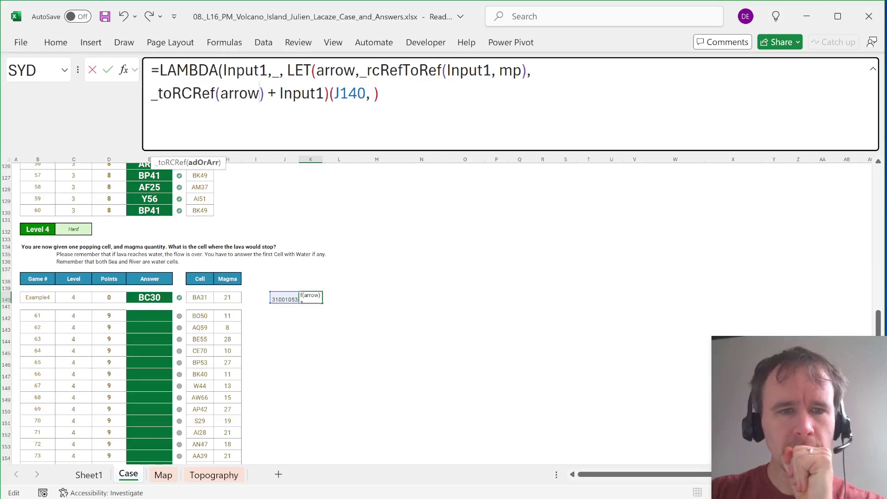
- Add a second LET variable, terrain, defined as _rcRefToRef(Input1, tp)
click(532, 70)
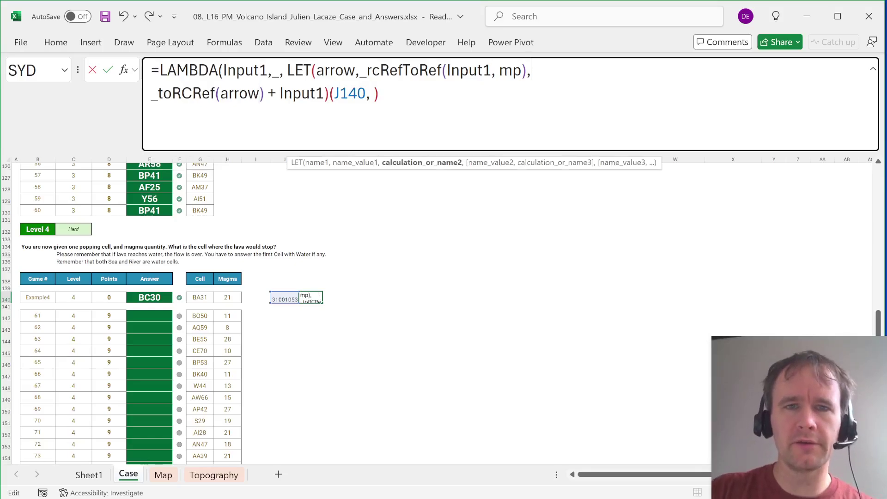
text(terrain,)
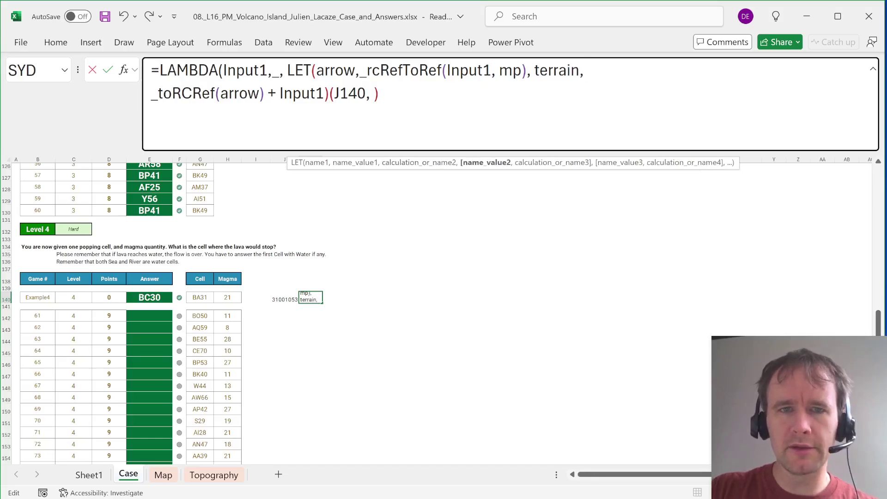
drag(359, 70, 526, 70)
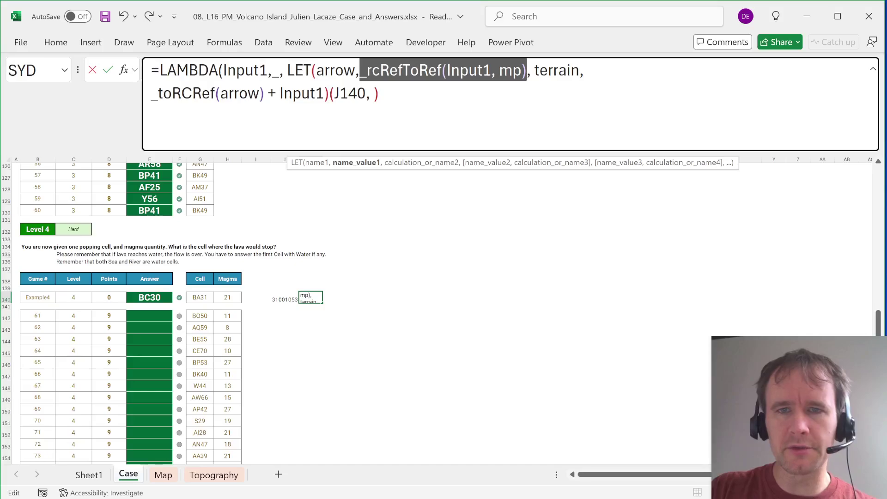
key(ctrl+c)
key(End)
key(ctrl+v)
key(BackSpace)
key(BackSpace)
key(BackSpace)
text(tp),)
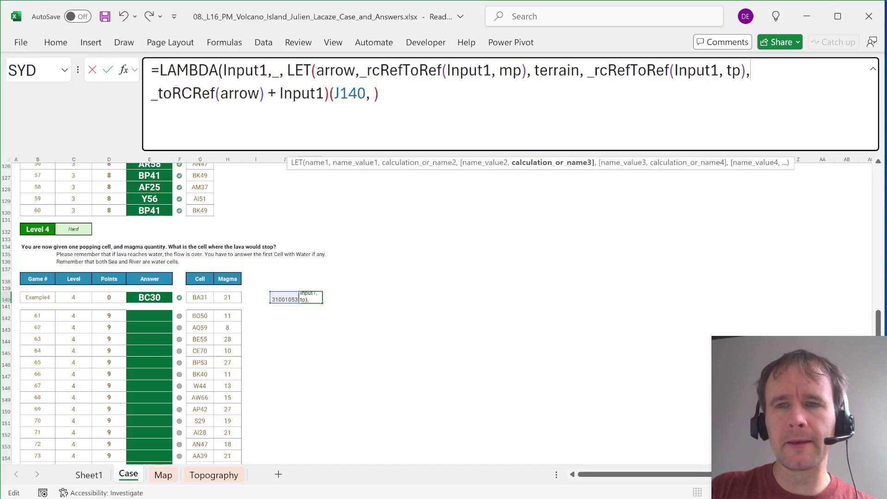
- Start an IF on a new line of the LET with the water test OR(terrain=0,terrain="R")
key(alt+Return)
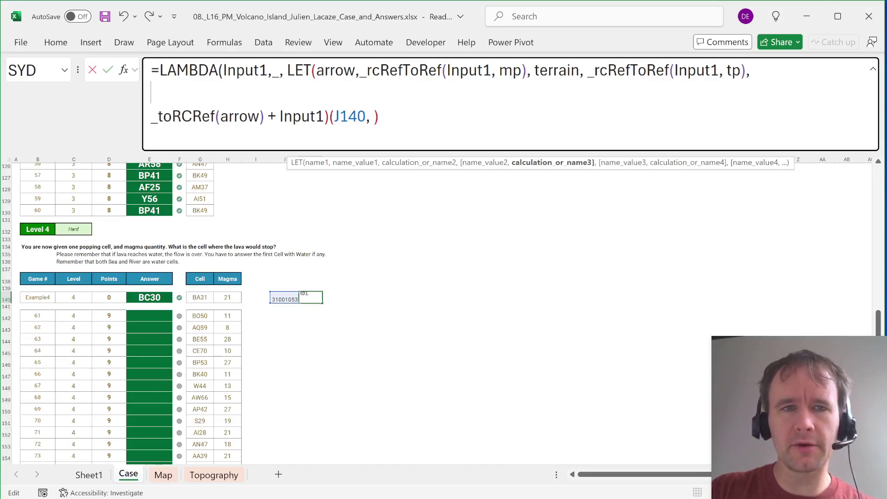
text(if)
key(Tab)
text(or)
key(Tab)
text(ter)
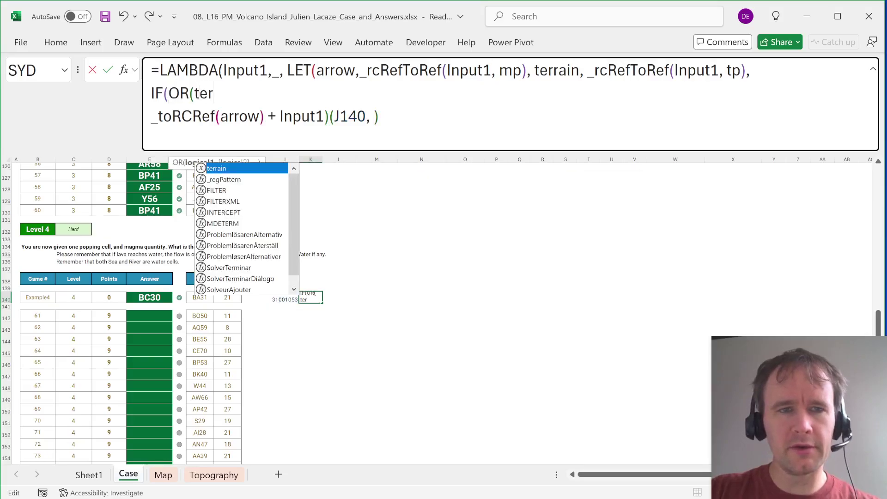
key(Tab)
text(=)
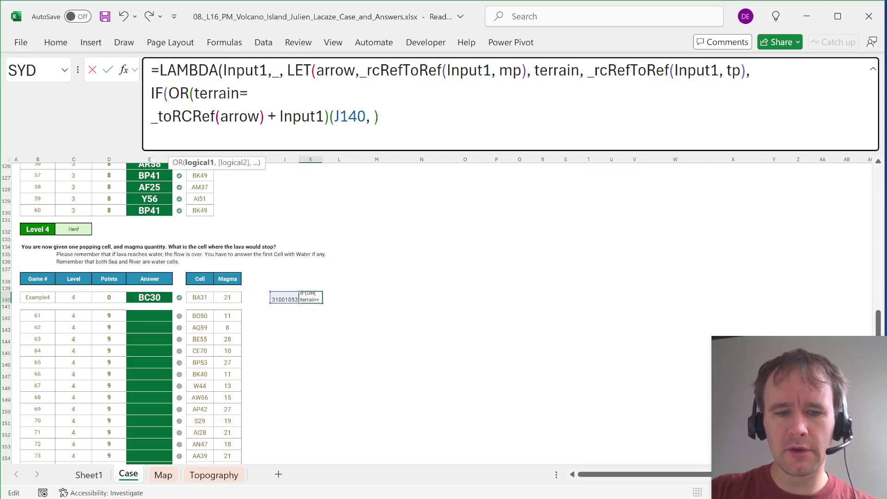
text(0,)
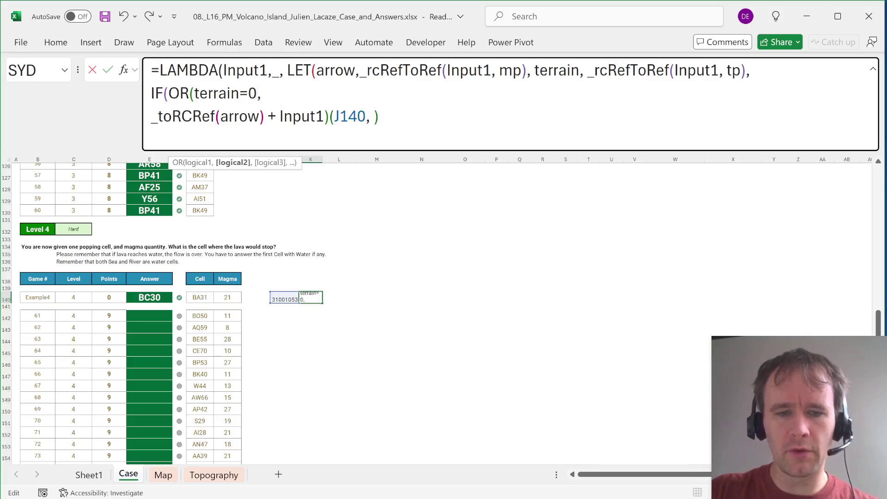
text(ter)
key(Tab)
text(=)
text("R"))
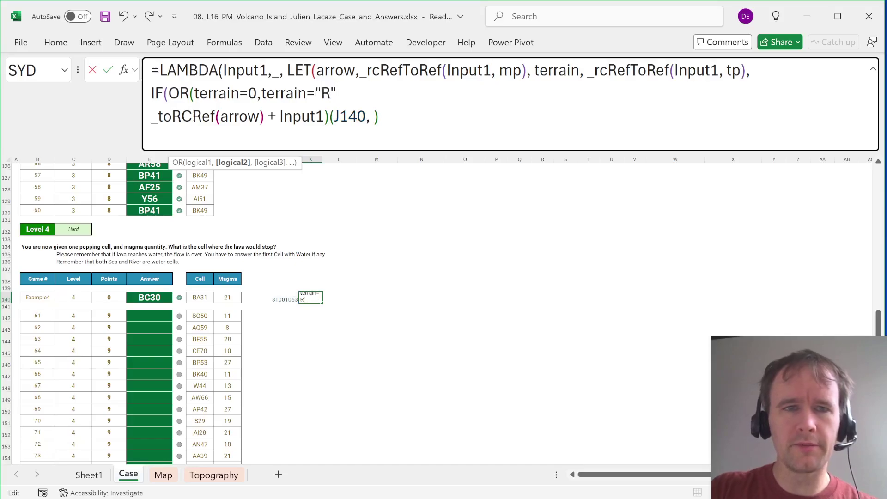
text(,)
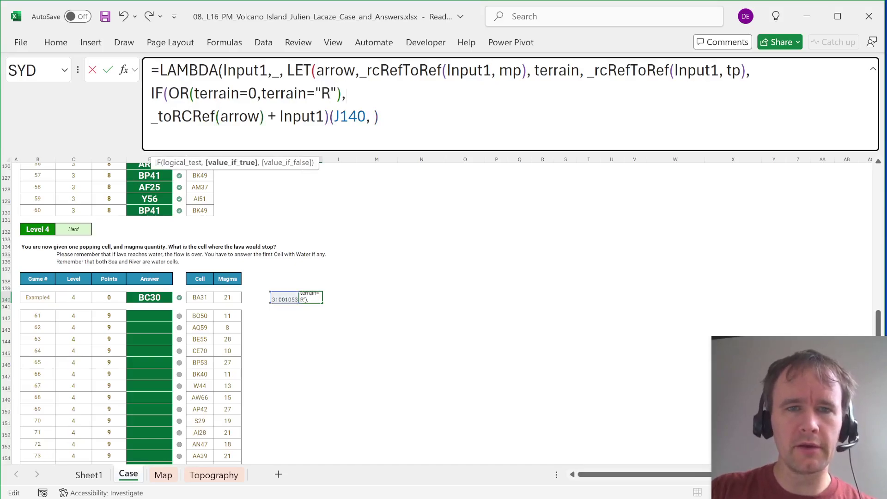
- Return Input1 when the IF is true, otherwise _toRCRef(arrow) + Input1, and close and commit the K140 formula
text(inp)
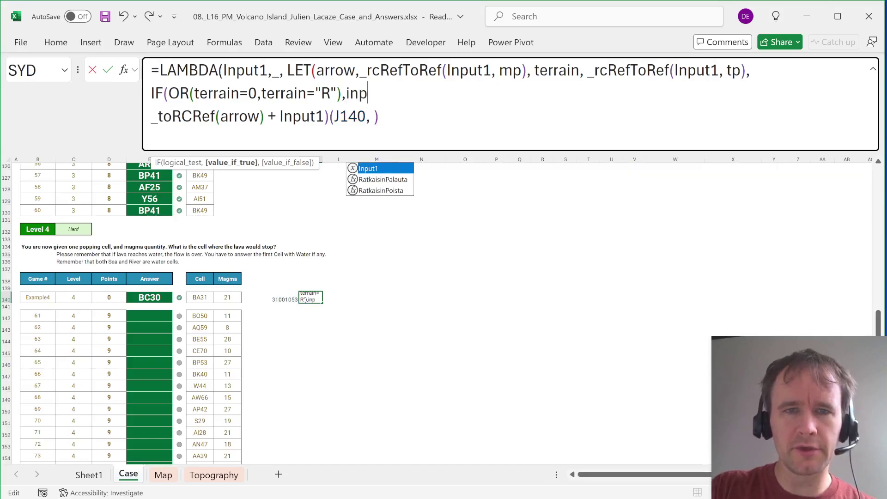
key(Tab)
key(Delete)
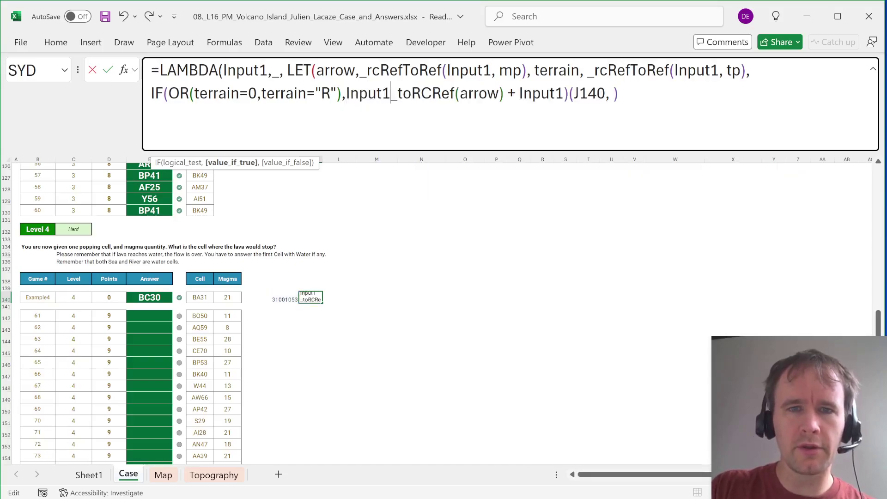
text(,)
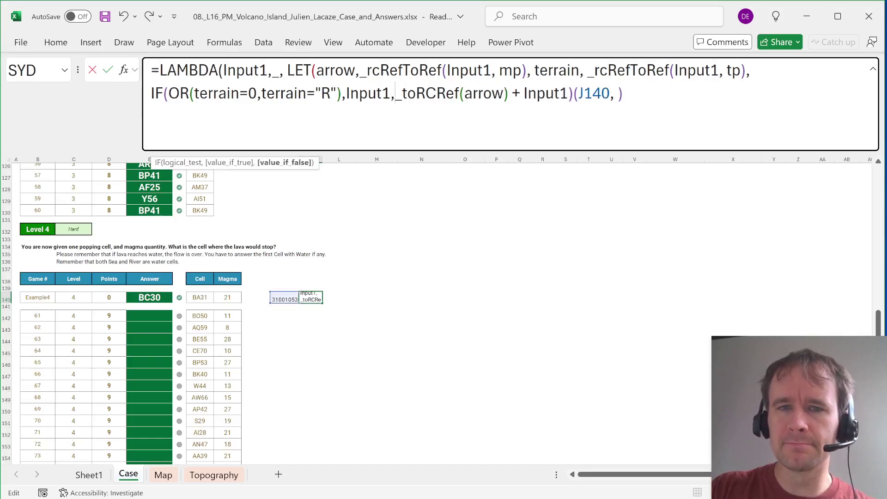
click(477, 93)
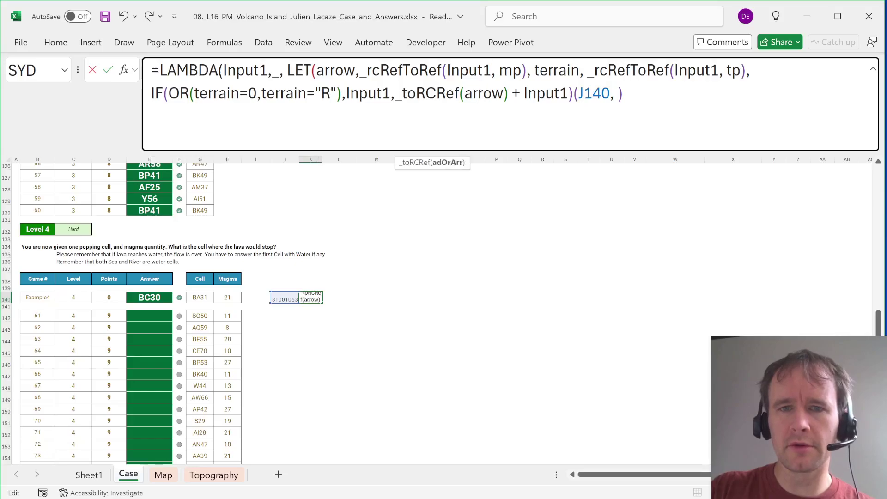
click(537, 93)
click(622, 93)
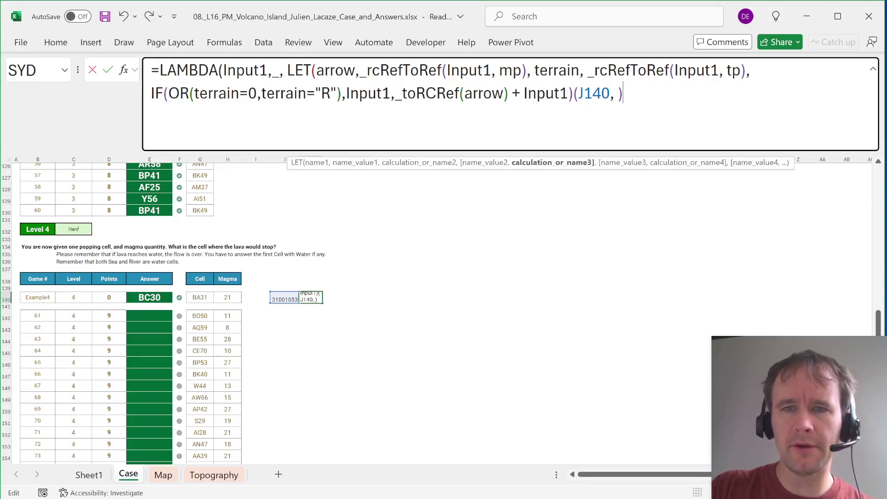
click(573, 93)
text())
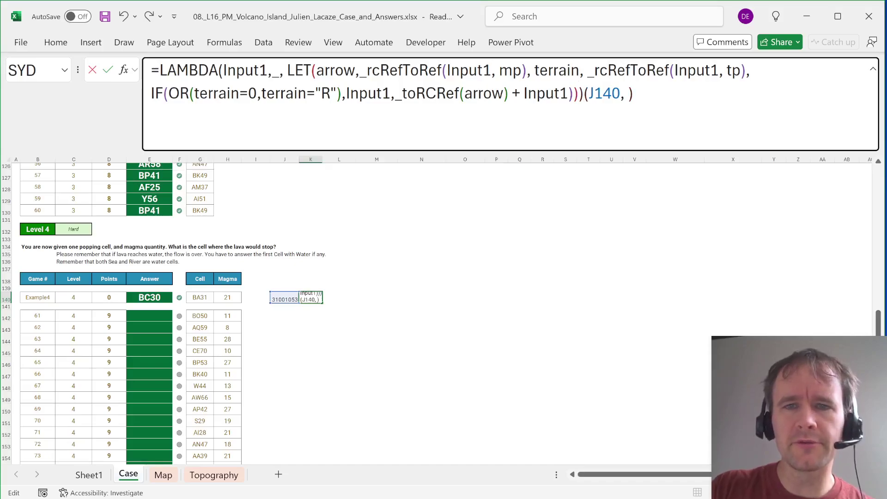
key(Return)
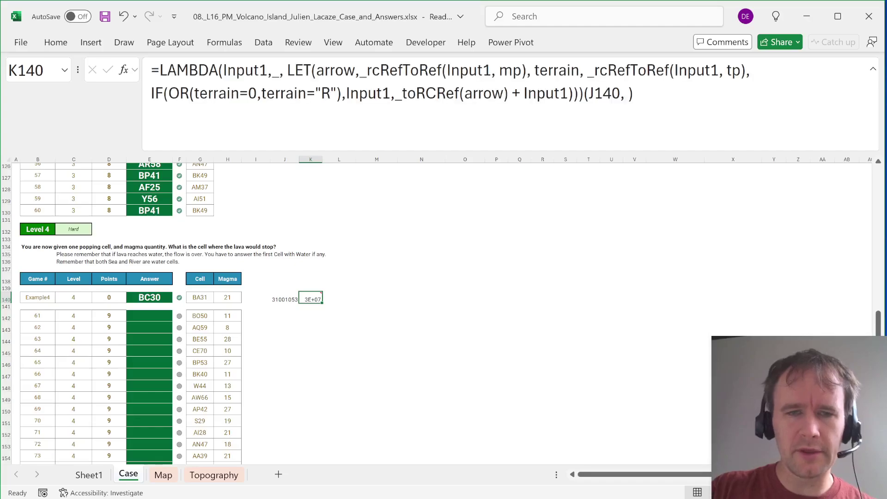
click(149, 210)
click(311, 297)
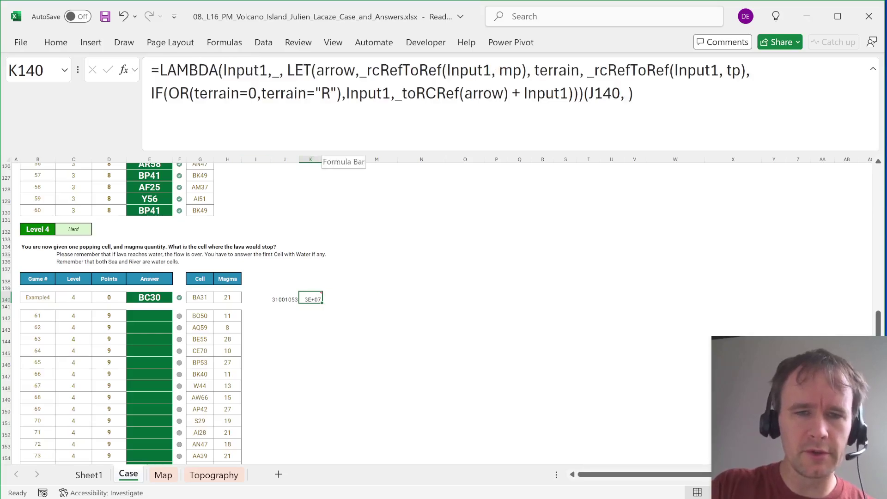
click(328, 134)
key(ctrl+a)
key(Escape)
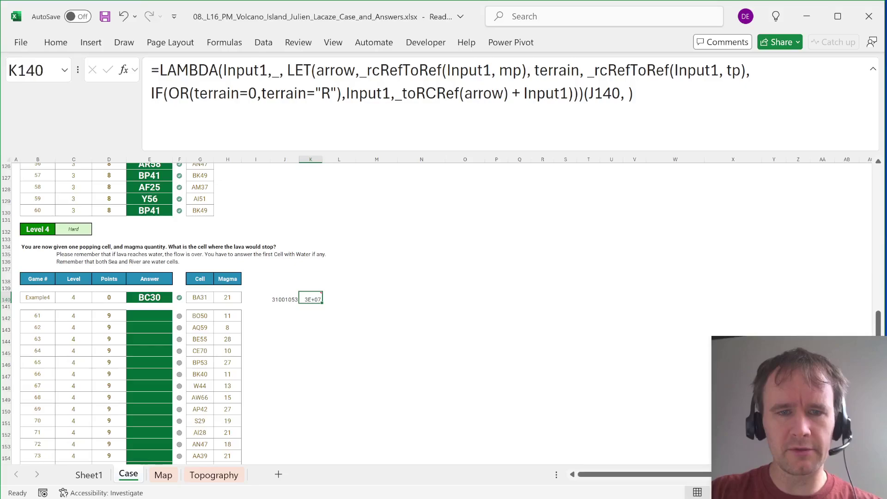
- Move the Lambda formula from K140 to L140, keeping its J140 argument, and clear K140 by pasting the blank cell above over it
key(ctrl+c)
key(Right)
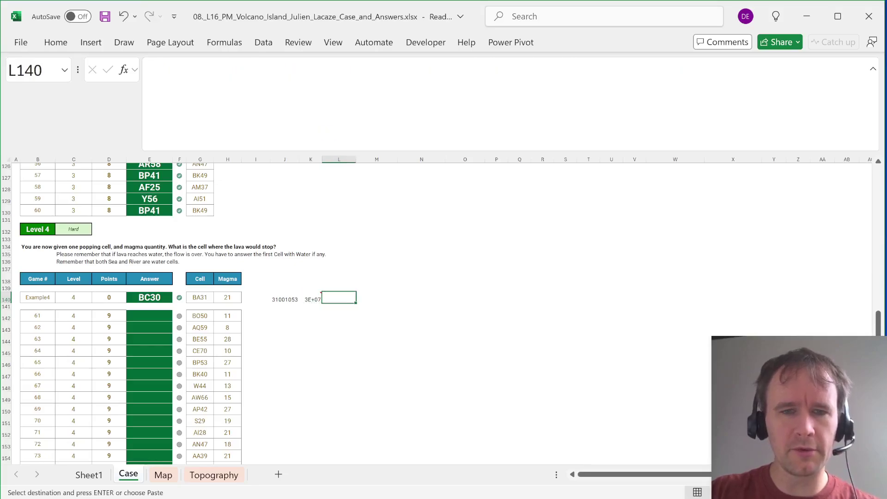
key(ctrl+v)
key(Left)
key(Delete)
key(Up)
key(ctrl+c)
key(Down)
key(ctrl+v)
key(Right)
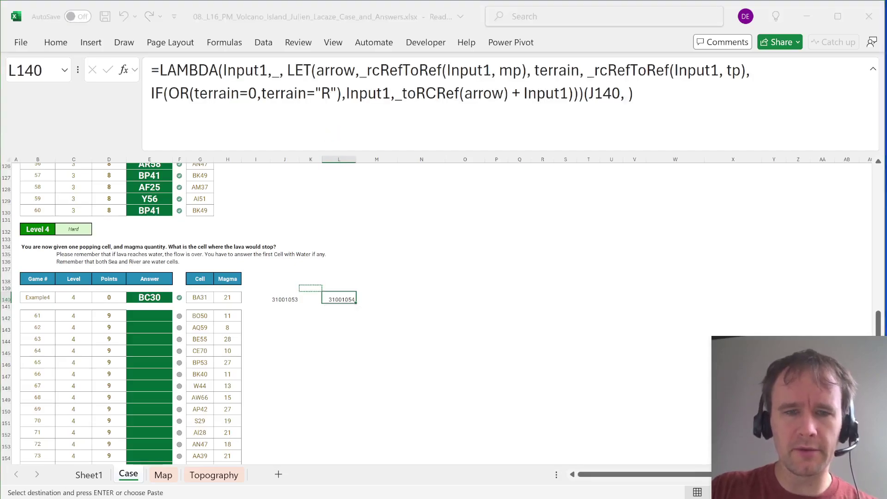
- Save the Lambda in L140 under the name stepWithStop
key(ctrl+shift+p)
text(sl)
key(Return)
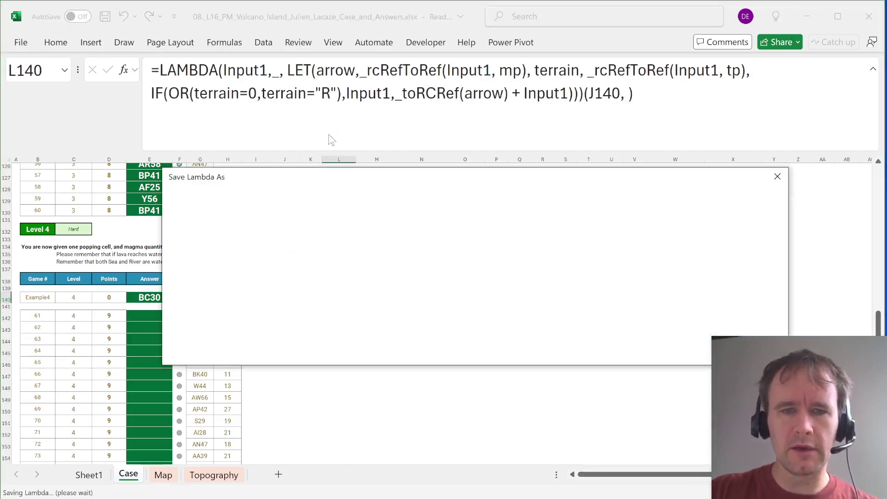
text(stepWithStrop)
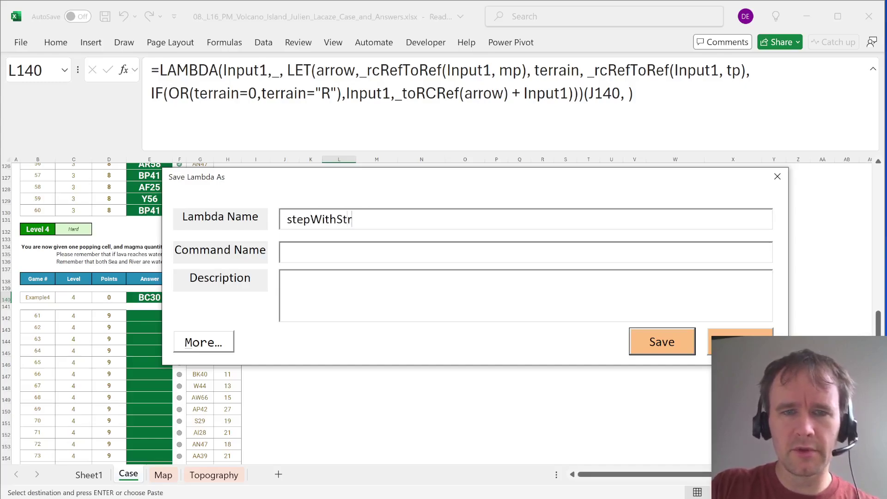
key(Return)
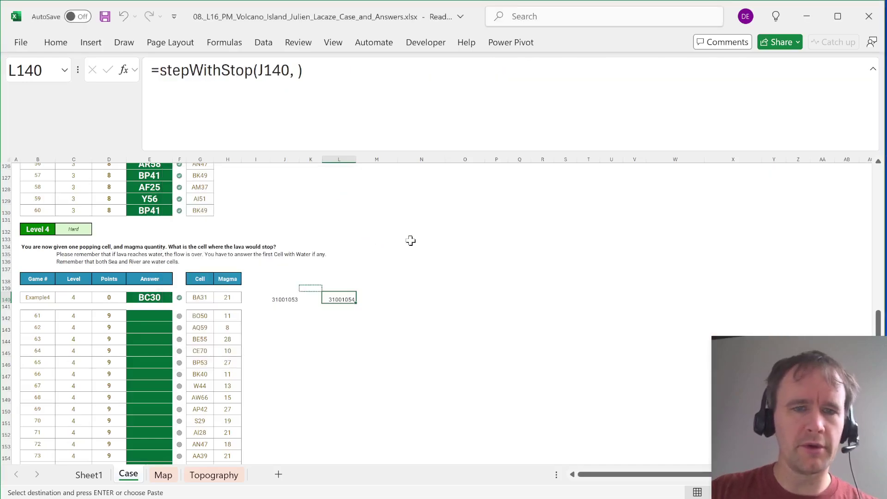
- Replace the L140 formula with a REDUCE that starts from J140 and iterates over SEQUENCE(H140)
key(F2)
key(shift+Home)
text(=red)
key(Tab)
text(J140,seq)
key(Tab)
key(Left)
key(Left)
key(Left)
key(Left)
text(,)
key(BackSpace)
- Use stepWithStop as the function argument of the REDUCE in L140 and commit the formula
text(),step)
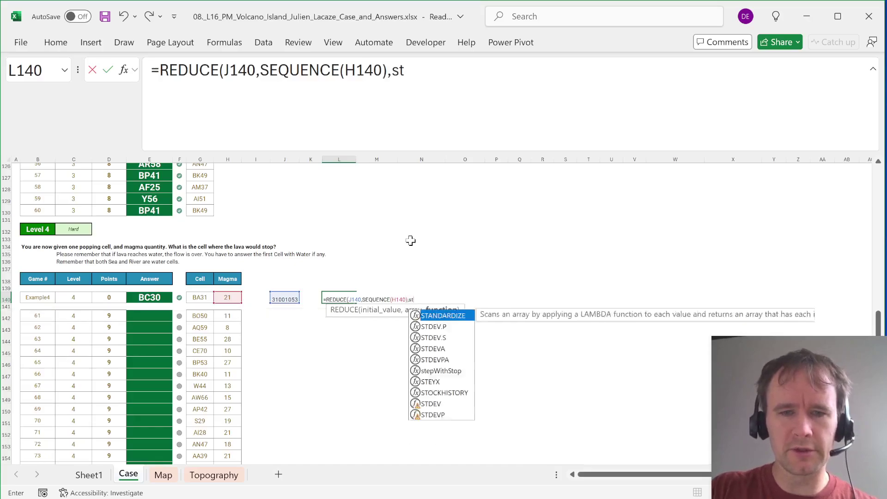
key(Tab)
text())
key(Left)
key(BackSpace)
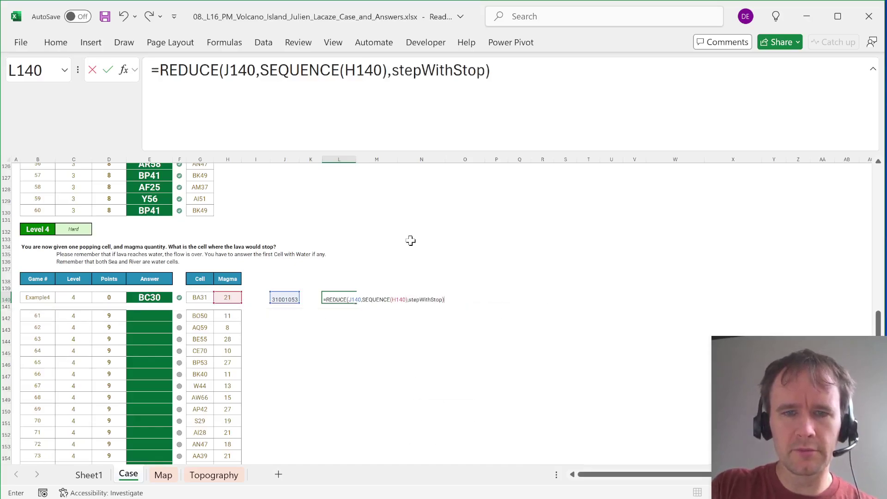
key(Return)
key(Up)
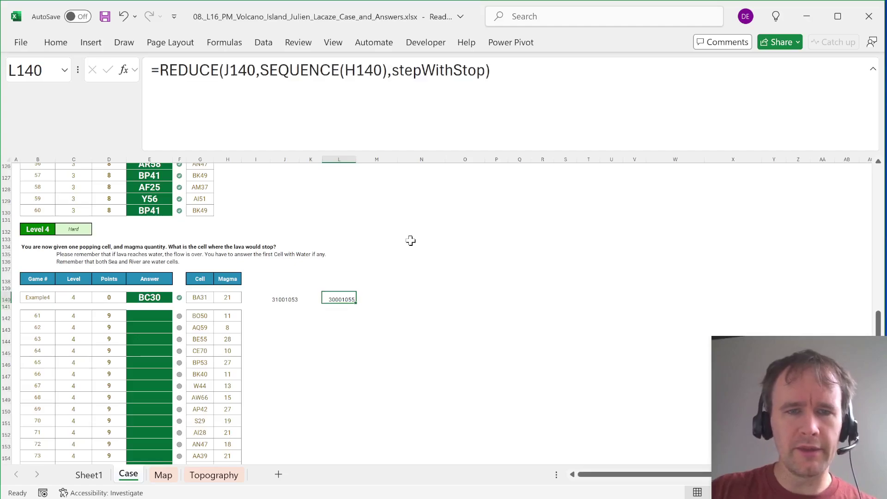
- Enter a formula in M140 that converts L140 to a cell address with _rcRefToAd
key(Right)
text(=tod)
key(BackSpace)
text(ad)
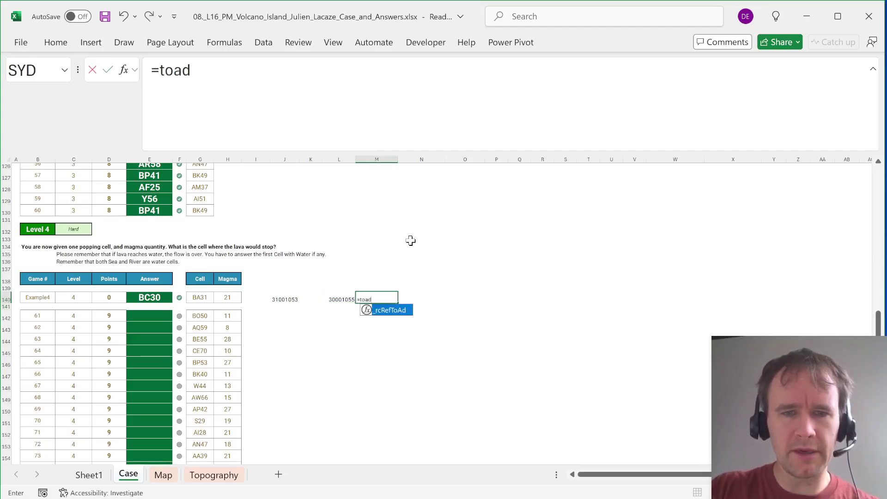
key(Tab)
key(Left)
text())
key(Return)
- Copy the Example4 formulas in J140:M140 to the game 61 row at J142
key(Up)
key(Left)
key(Left)
key(Left)
key(shift+Right)
key(shift+Right)
key(shift+Left)
key(shift+Left)
key(shift+Right)
key(shift+Right)
key(shift+Right)
key(ctrl+c)
key(Down)
key(Down)
key(ctrl+v)
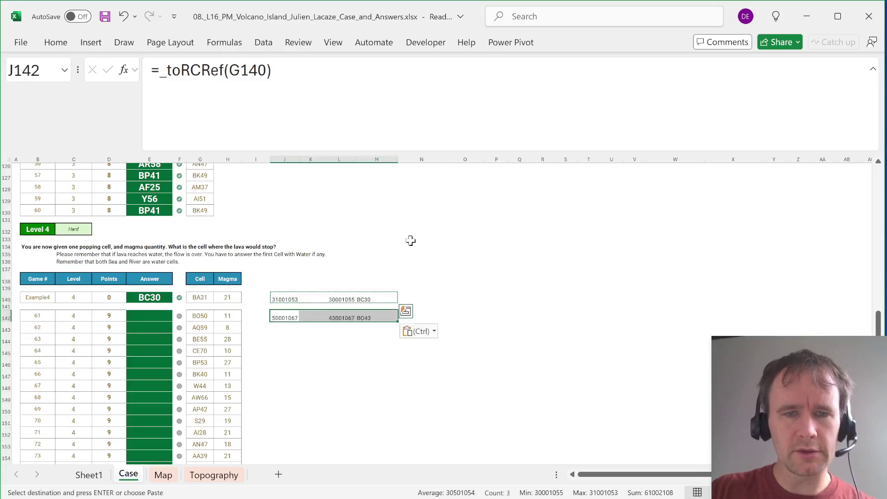
- Fill the copied formulas through J142:M161 for all the Level 4 games
key(Left)
key(Left)
key(ctrl+Down)
key(Right)
key(Right)
key(ctrl+shift+Up)
key(shift+Right)
key(shift+Right)
key(shift+Right)
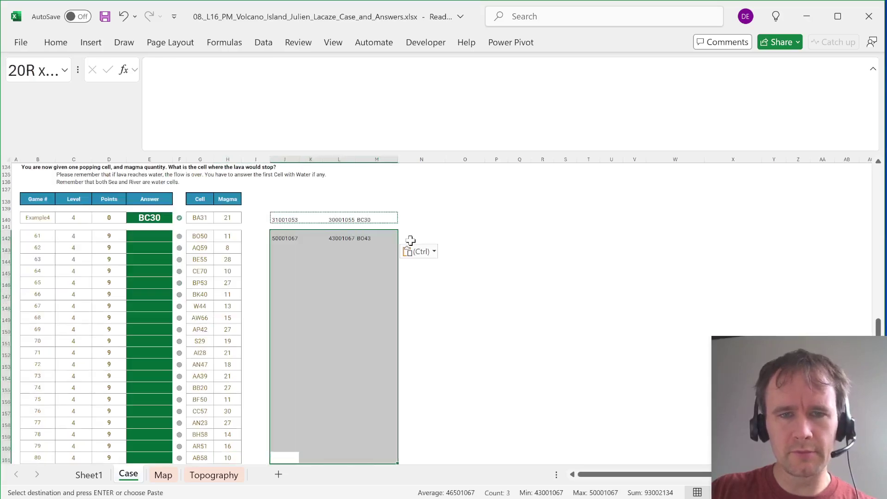
key(Return)
- Copy the stop addresses in M142:M161 into the Level 4 Answer cells starting at E142
key(Right)
key(Right)
key(Right)
key(ctrl+Up)
key(ctrl+shift+Down)
key(ctrl+c)
key(Left)
key(ctrl+Left)
key(ctrl+Left)
key(Left)
key(Left)
key(Left)
key(alt+h)
key(v)
key(s)
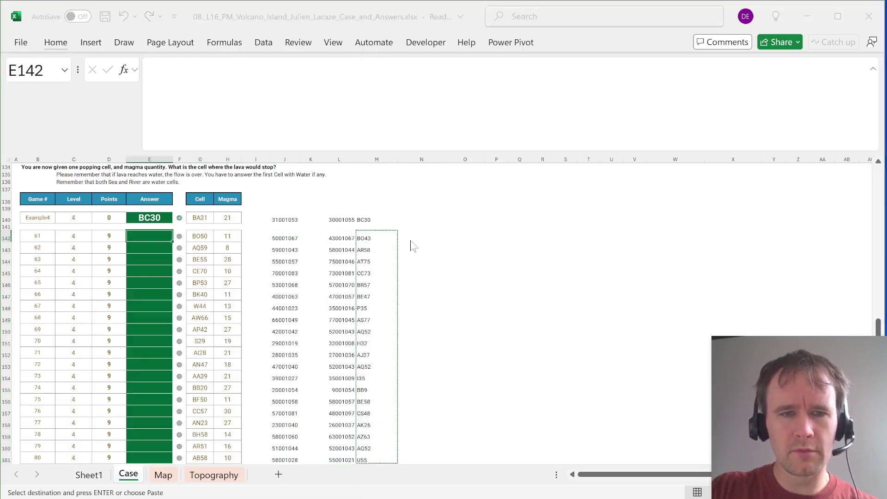
key(f)
key(Return)
- Read the Bonus 4 question in G35 and return to the Level 4 table
key(ctrl+Home)
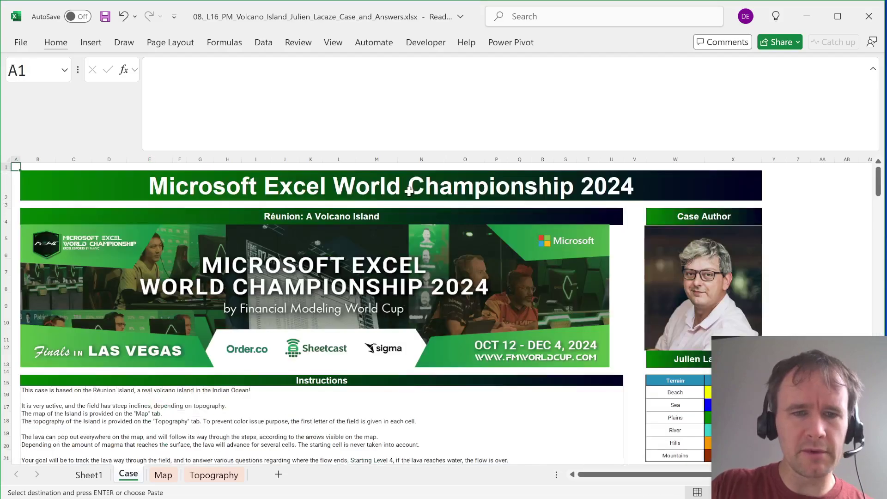
scroll(275, 324, down, 6)
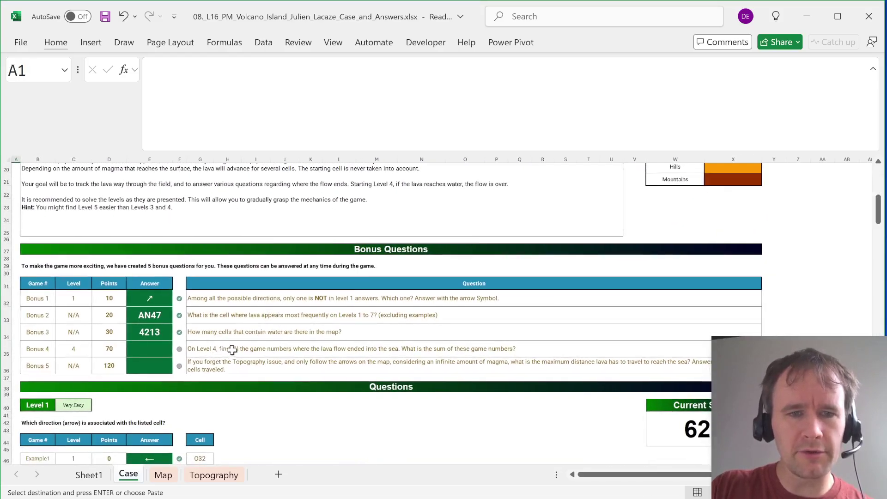
click(232, 350)
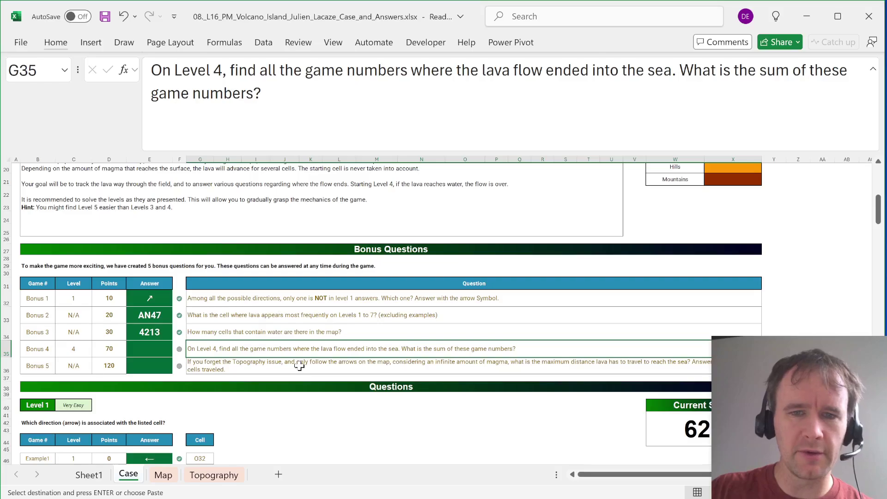
key(Page_Down)
key(Page_Down)
key(Page_Down)
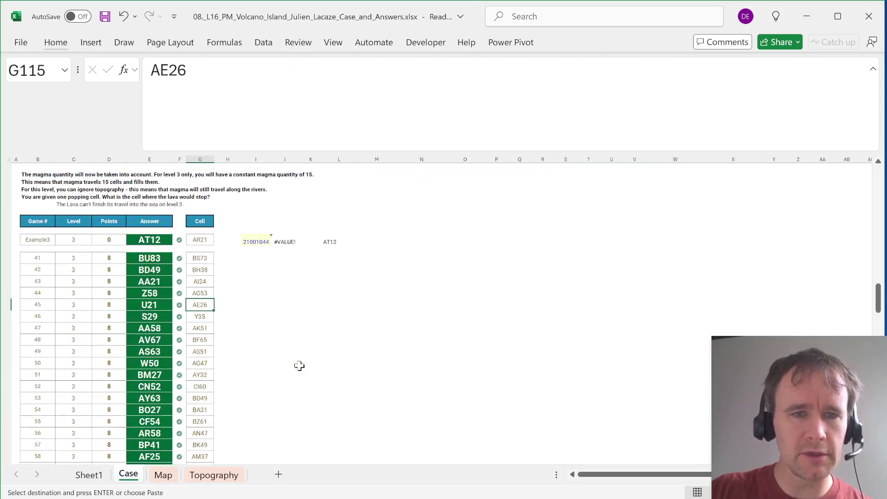
key(Page_Down)
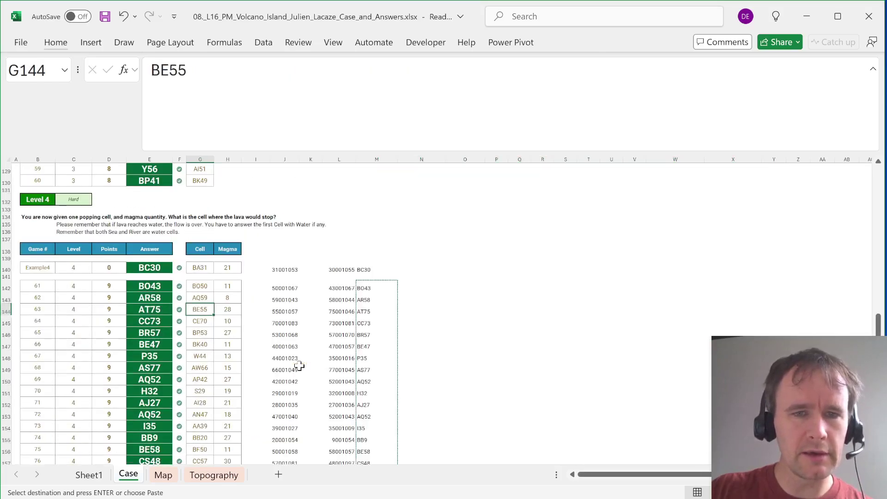
- Enter =_adToRef(M142:M161,mp) in N142 to look up the map content of every Level 4 stop cell
click(421, 285)
text(=)
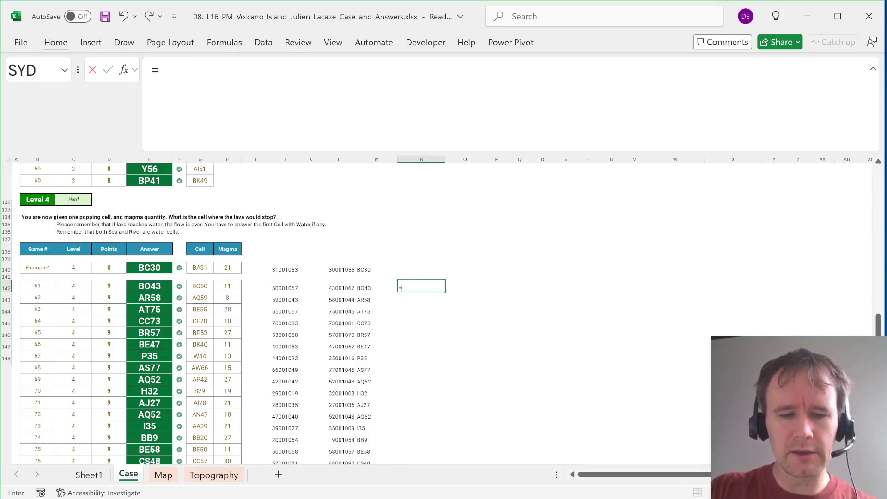
text(adto)
key(Tab)
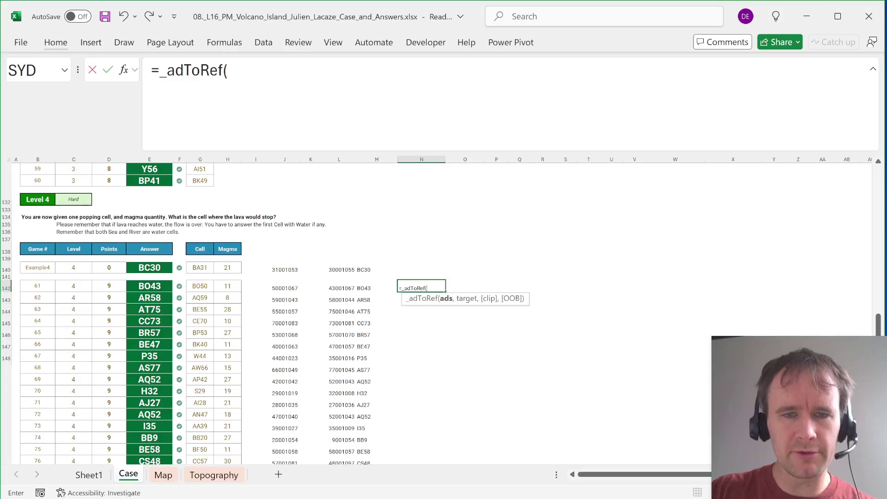
key(Left)
key(ctrl+shift+Down)
text(,mp)
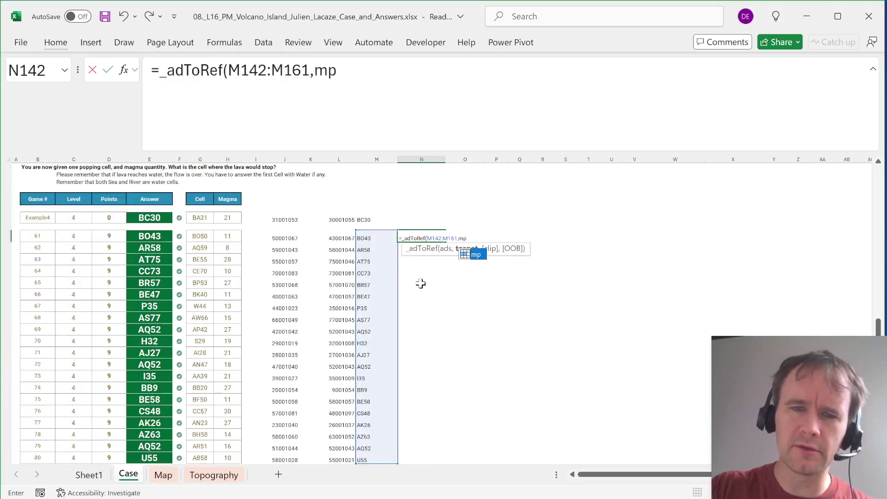
text())
key(Return)
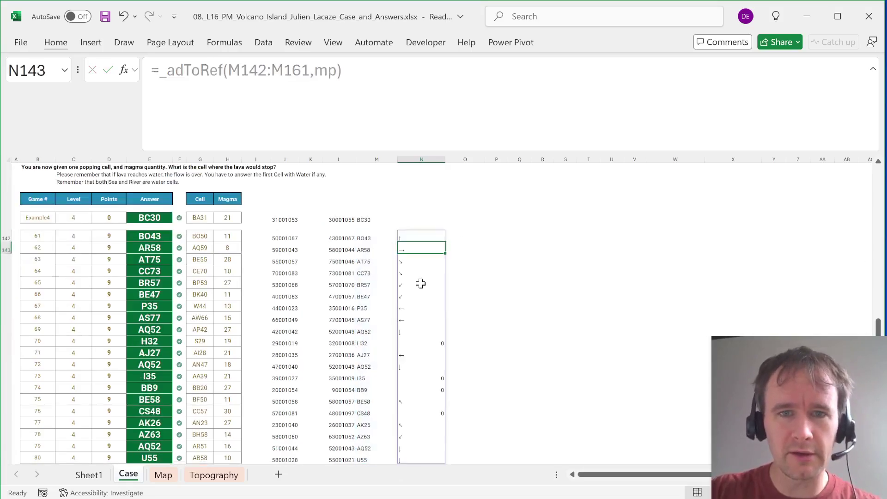
key(Up)
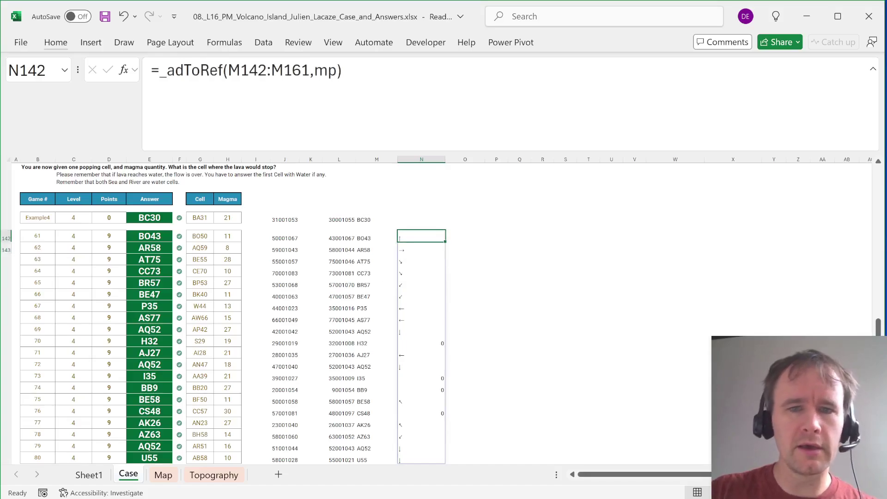
- Append the sea test =0 to the _adToRef formula in N142
key(F2)
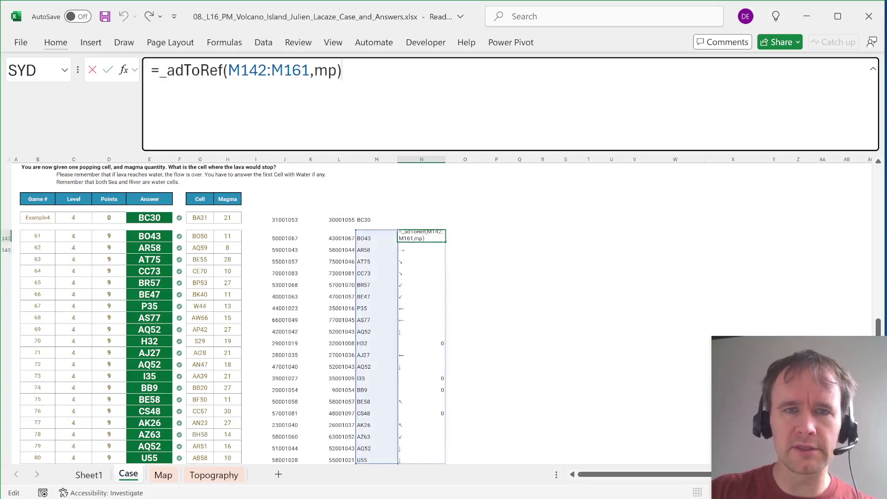
key(Return)
key(Up)
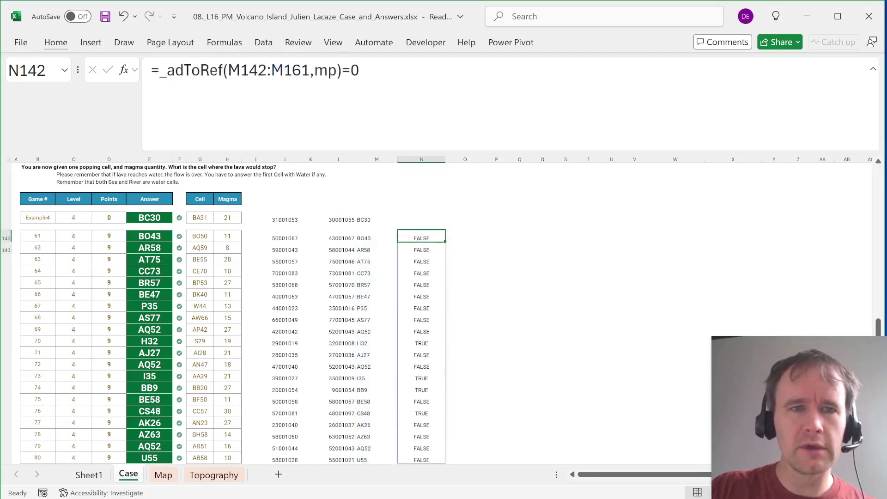
- Wrap the sea test in N142 in parentheses and multiply it by the game numbers in B142:B161
click(160, 70)
text(()
key(End)
text()*)
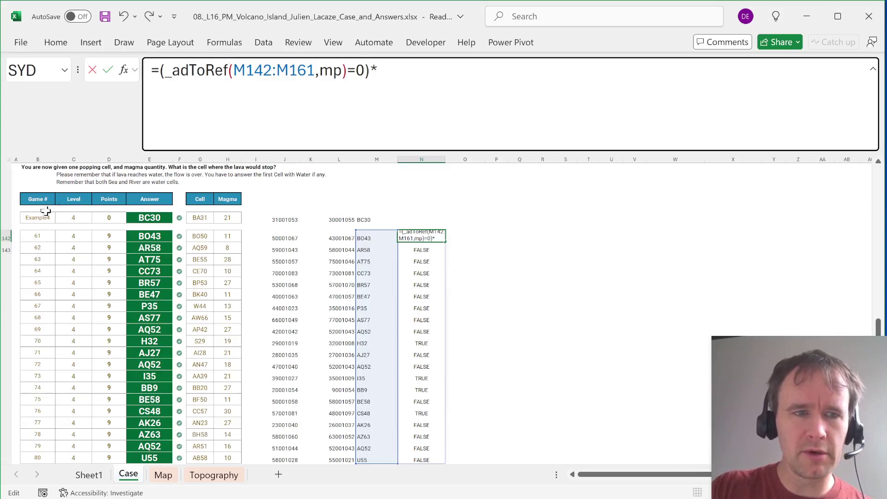
click(38, 236)
key(ctrl+shift+Down)
key(Return)
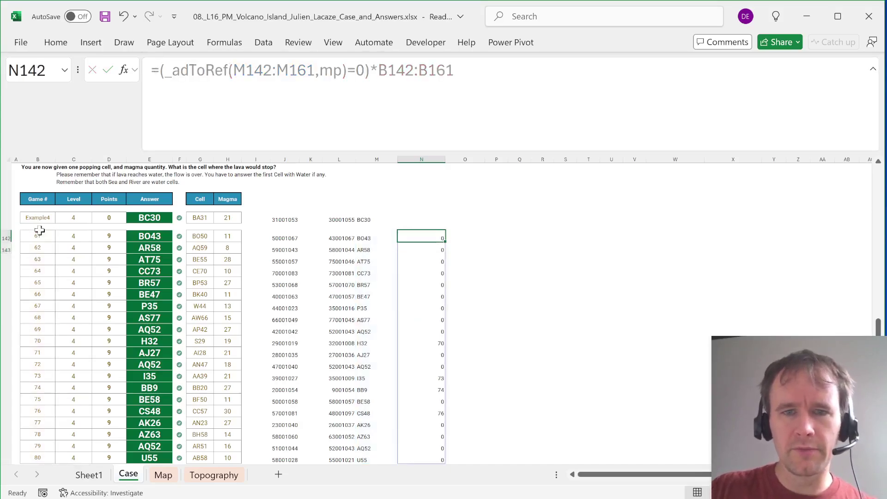
- Copy the N142 spill range and answer Bonus 4 in E35 with =SUM(N142#) using the Paste With Function command
key(Up)
key(ctrl+shift+Down)
key(ctrl+c)
key(ctrl+Home)
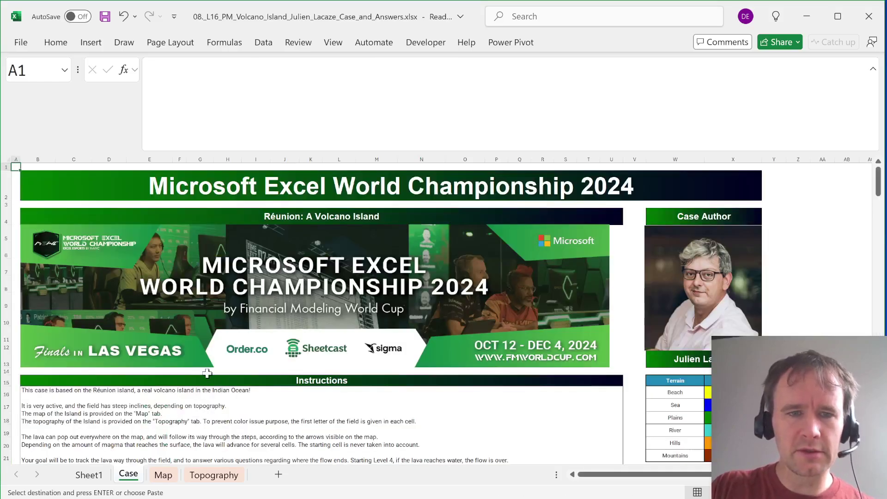
scroll(156, 328, down, 7)
click(156, 328)
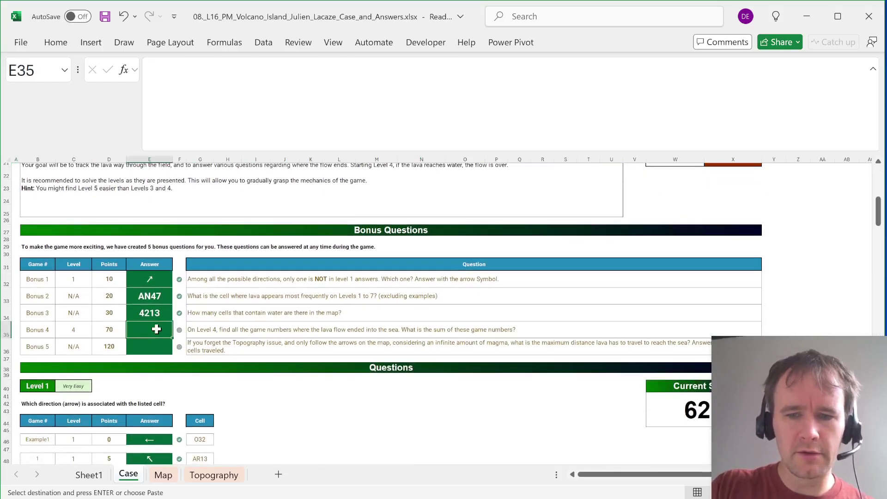
key(ctrl+shift+p)
text(pwf)
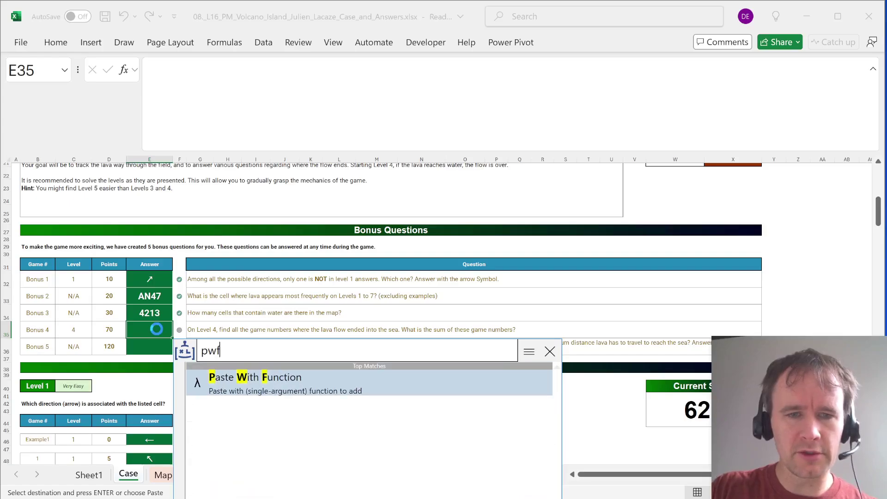
key(Return)
key(Return)
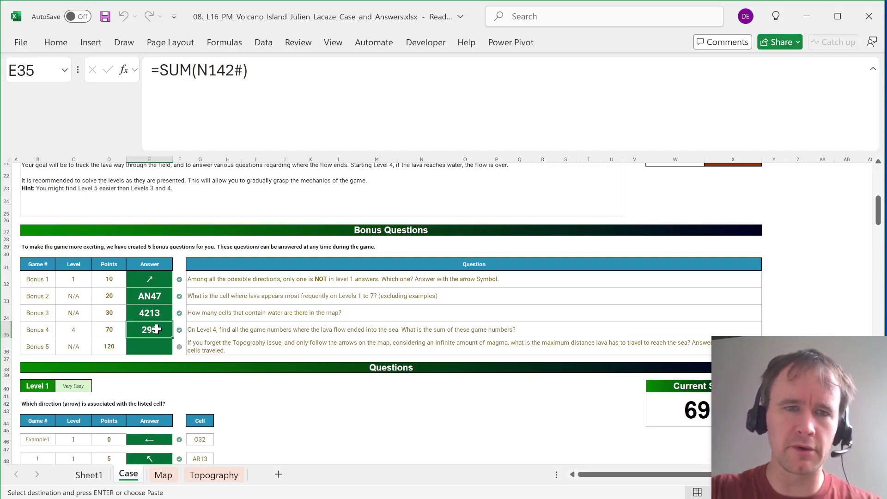
- Run Paste With Function again on E35 with MAX to enter =MAX(N142#)
key(ctrl+shift+p)
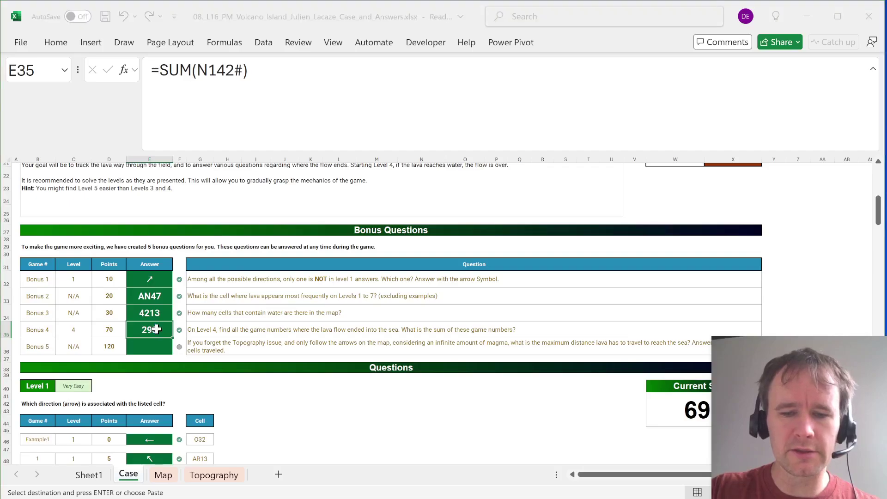
key(Return)
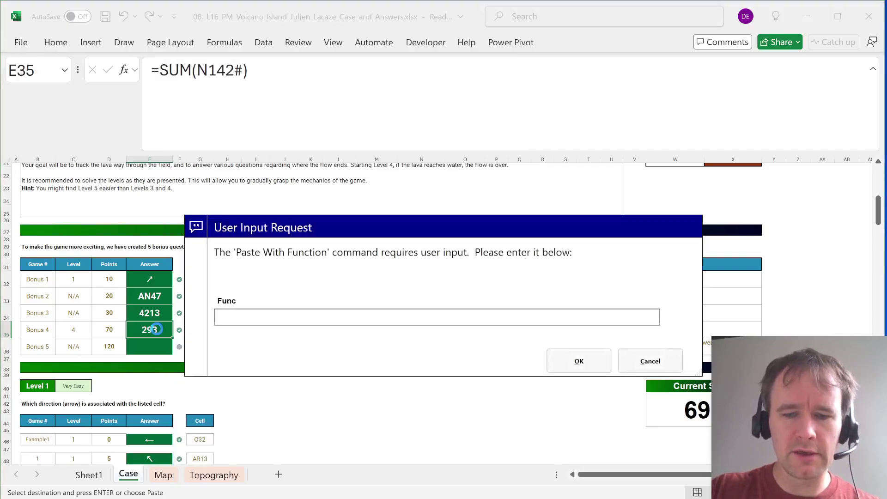
key(Return)
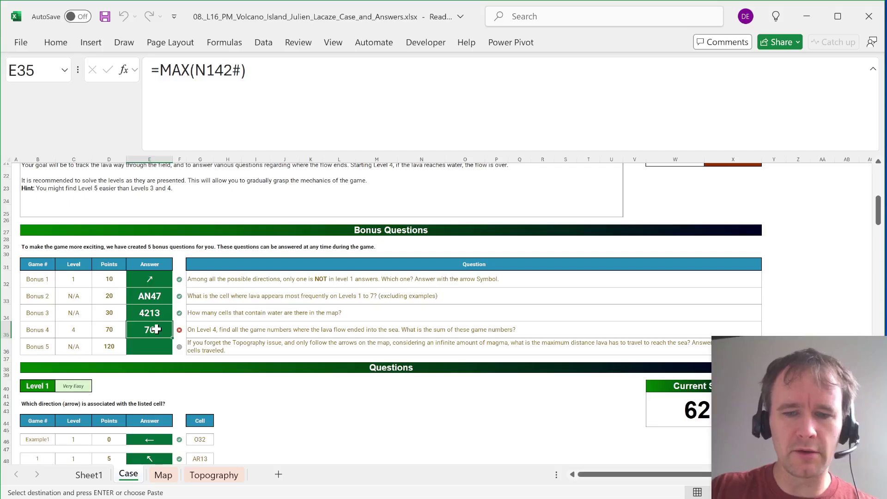
- Run Paste With Function on E35 with SUM to restore the Bonus 4 answer as =SUM(N142#)
key(ctrl+shift+p)
text(pwf)
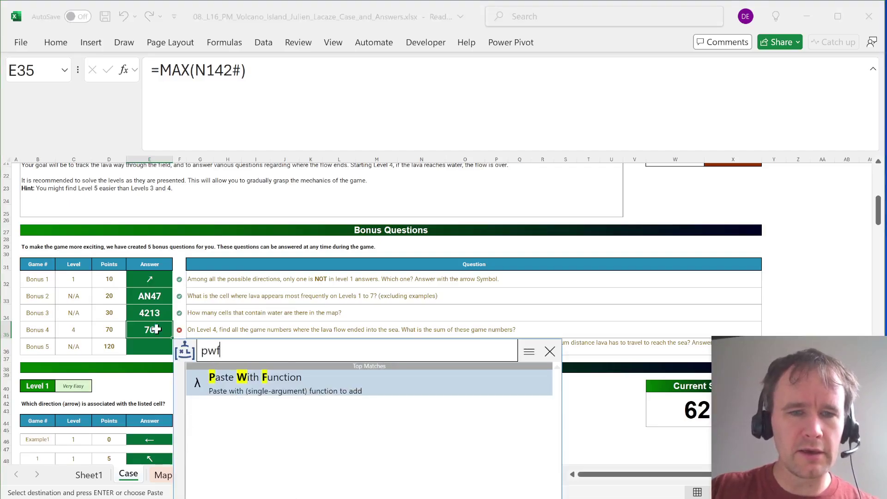
key(Return)
text(sum)
key(Return)
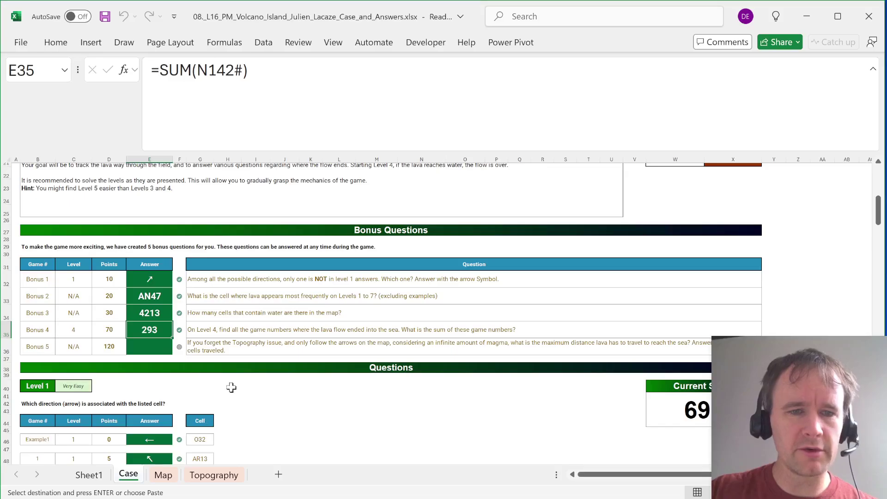
- Look up the Level 5 terrain codes by entering =_adToRef(G173:G192,tp) in H173
scroll(232, 386, down, 5)
scroll(232, 386, down, 20)
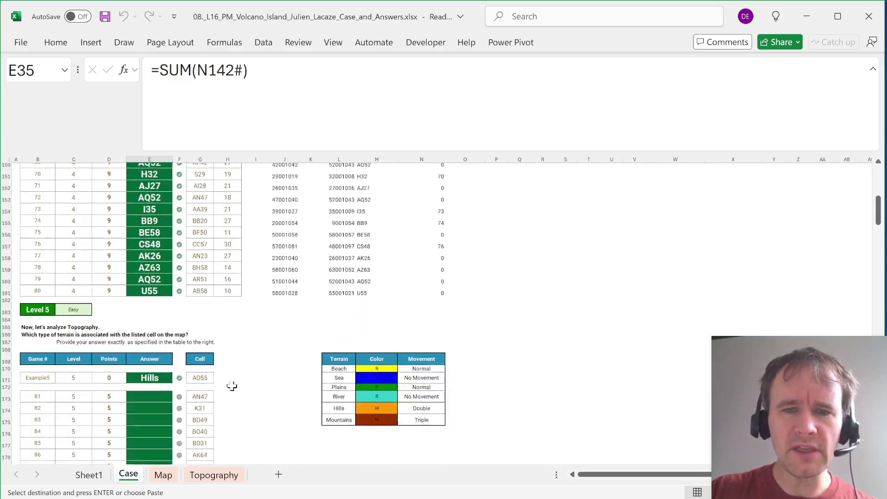
scroll(231, 386, up, 8)
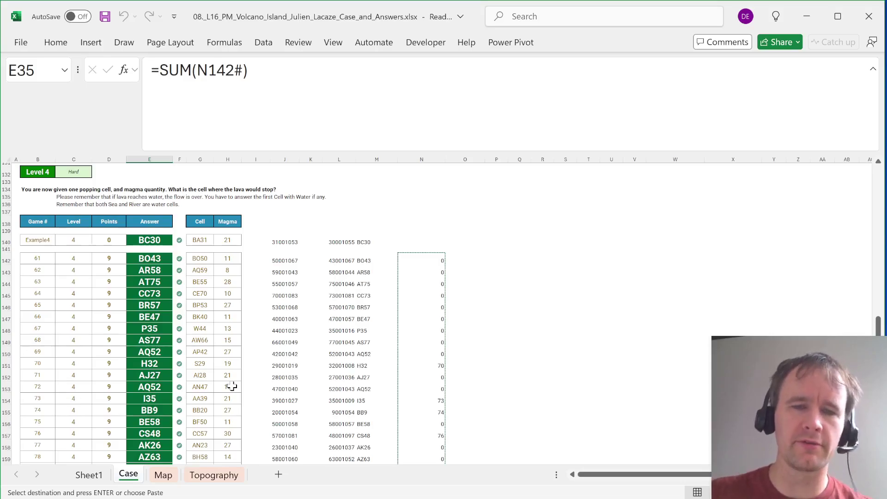
click(370, 242)
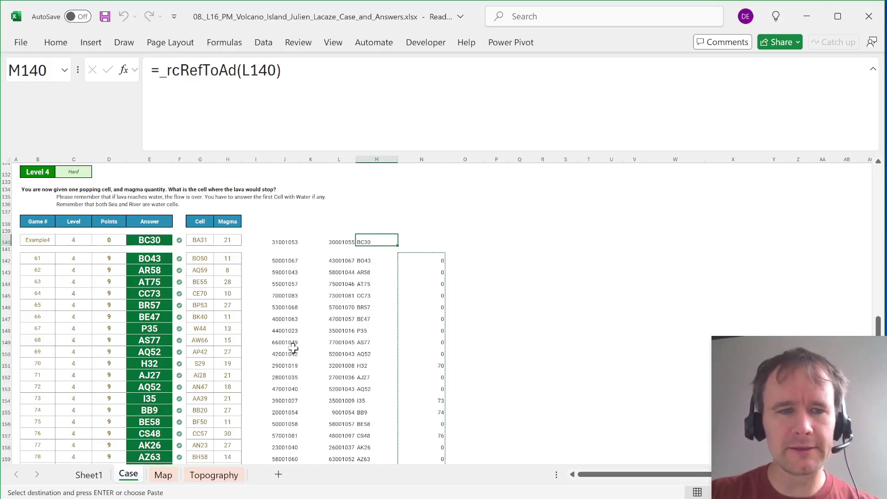
scroll(293, 348, down, 7)
scroll(293, 348, down, 3)
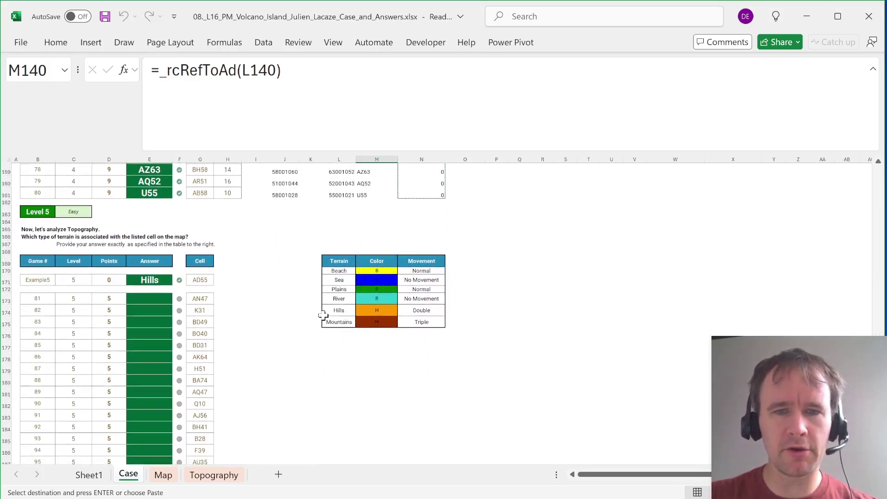
click(149, 301)
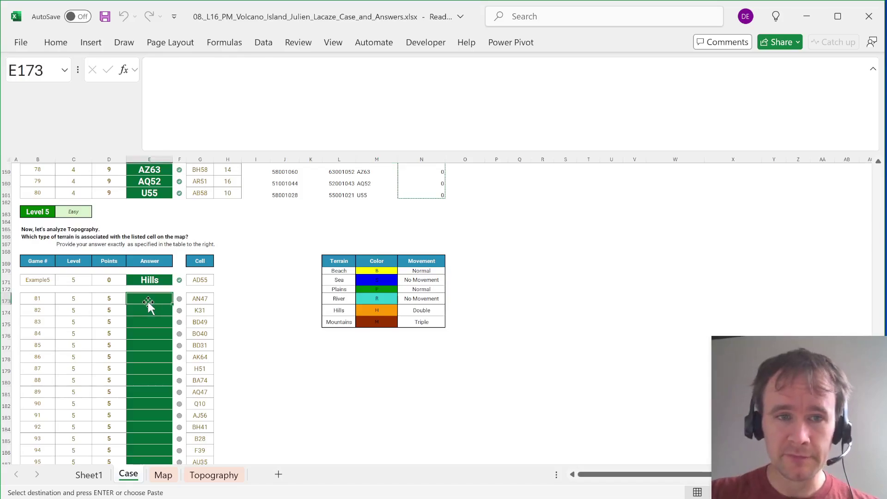
key(Right)
key(Right)
key(Right)
text(=)
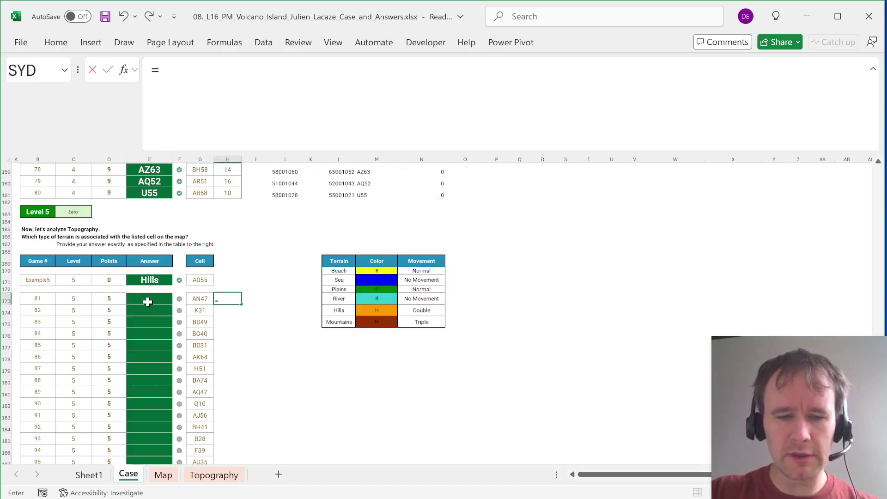
text(adt)
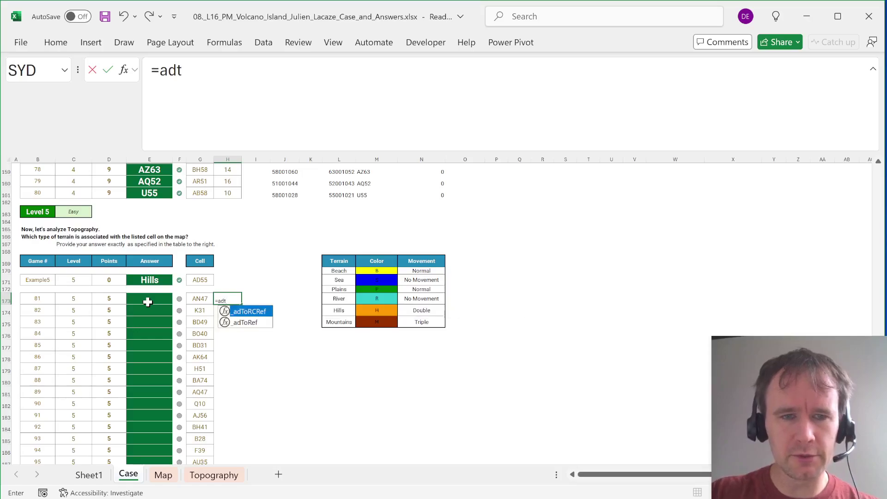
key(Down)
key(Tab)
key(Left)
key(ctrl+shift+Down)
text(,tp))
key(Return)
key(Up)
key(Left)
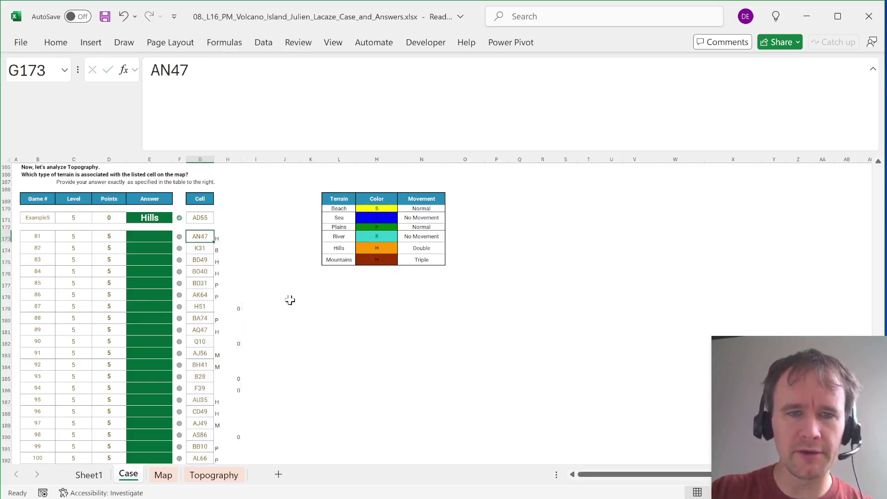
- Create named ranges from the top row of the Level 5 terrain table L169:N175
click(227, 307)
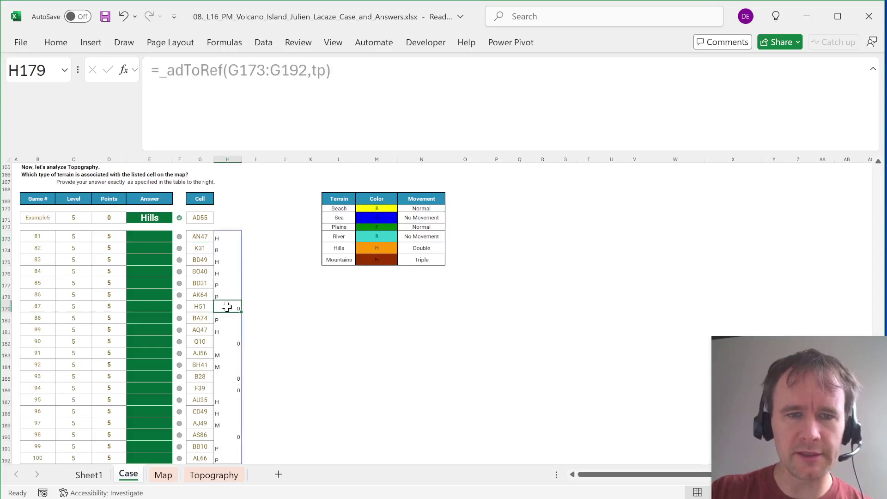
click(374, 216)
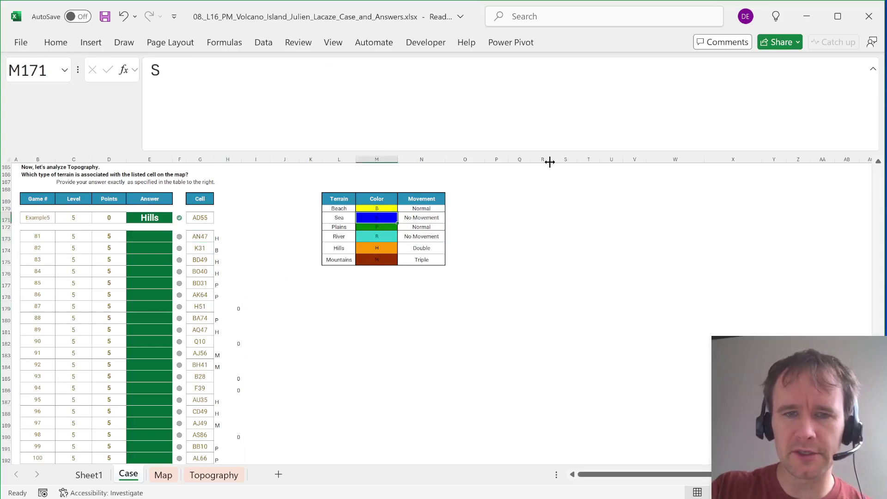
key(Down)
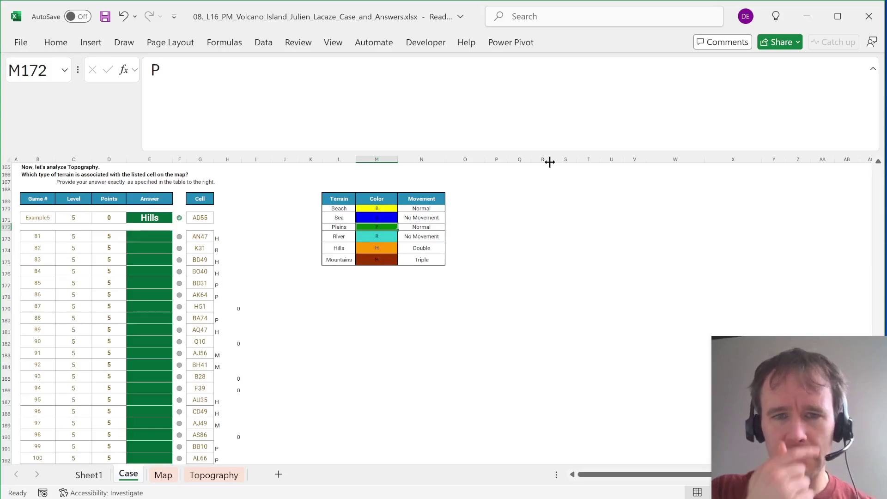
key(Up)
key(Up)
key(Up)
key(Right)
key(Left)
key(Left)
key(ctrl+shift+Down)
key(ctrl+shift+Right)
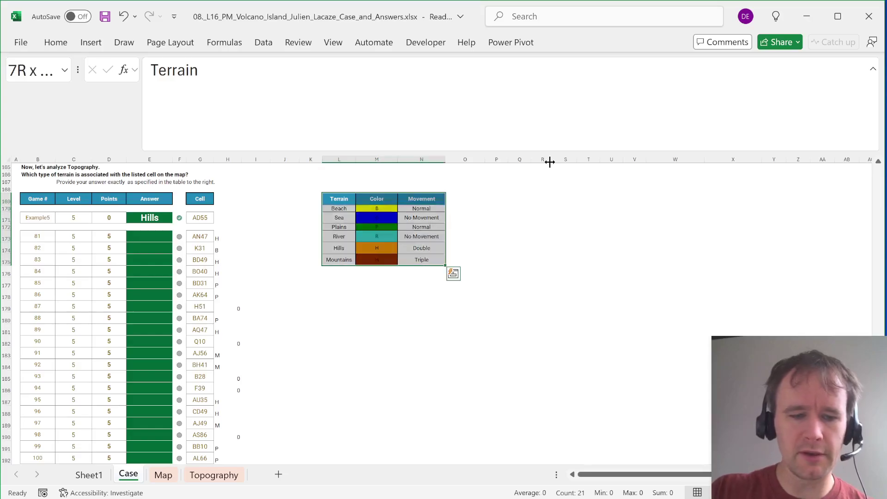
key(ctrl+shift+F3)
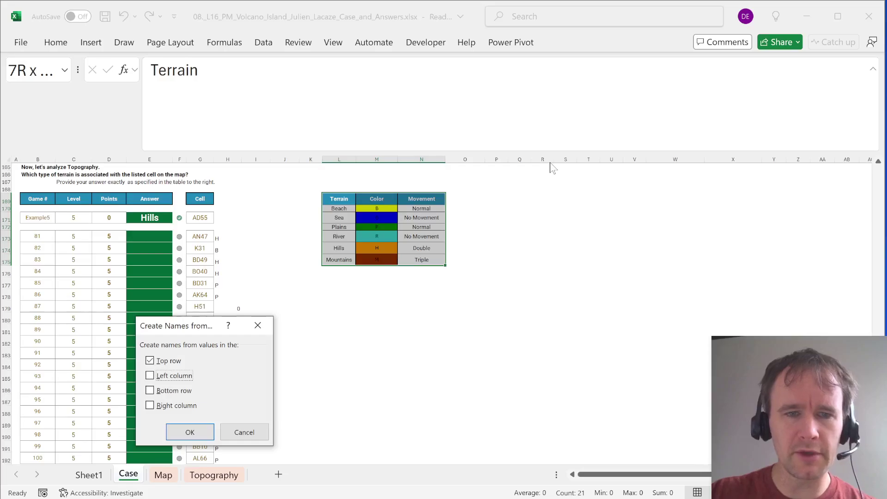
key(Return)
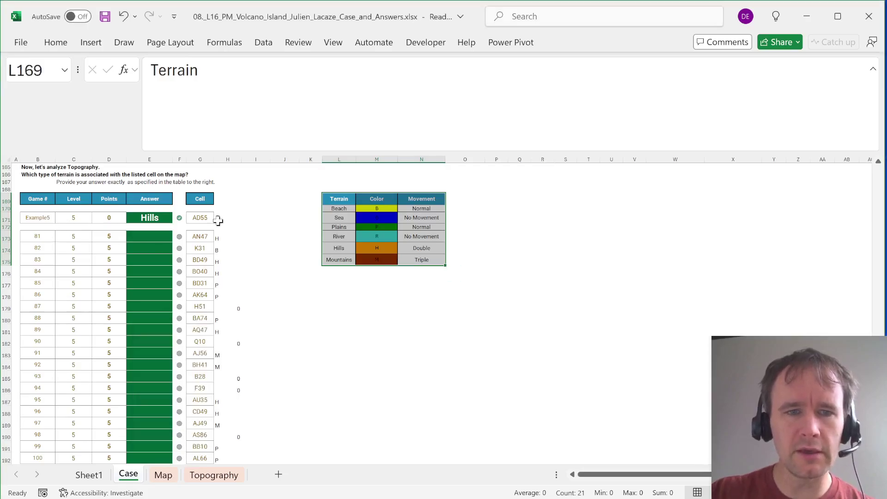
- Wrap the H173 formula in XLOOKUP, matching the codes against Color and returning Terrain
click(217, 240)
click(160, 71)
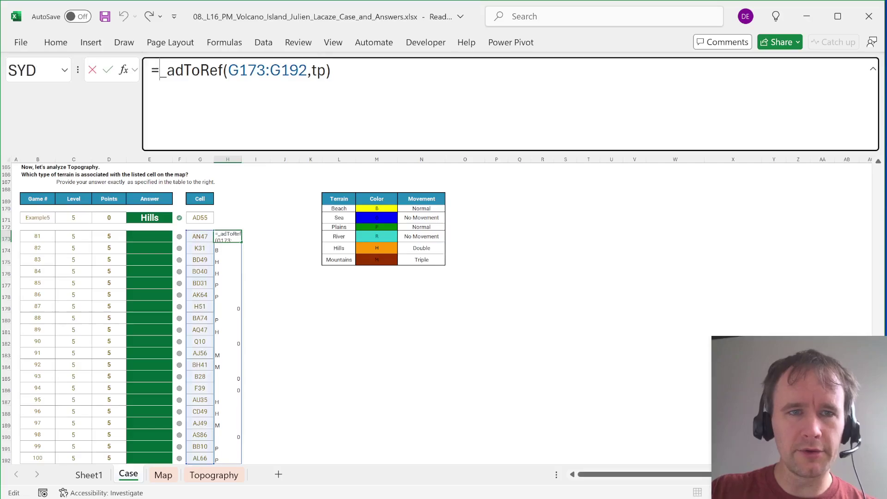
text(xl)
key(Tab)
key(End)
text(,colo)
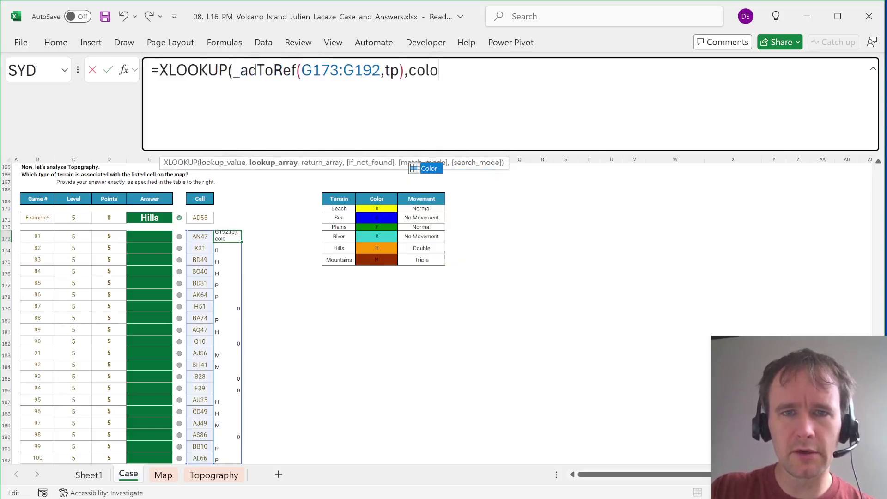
key(Tab)
text(,ter)
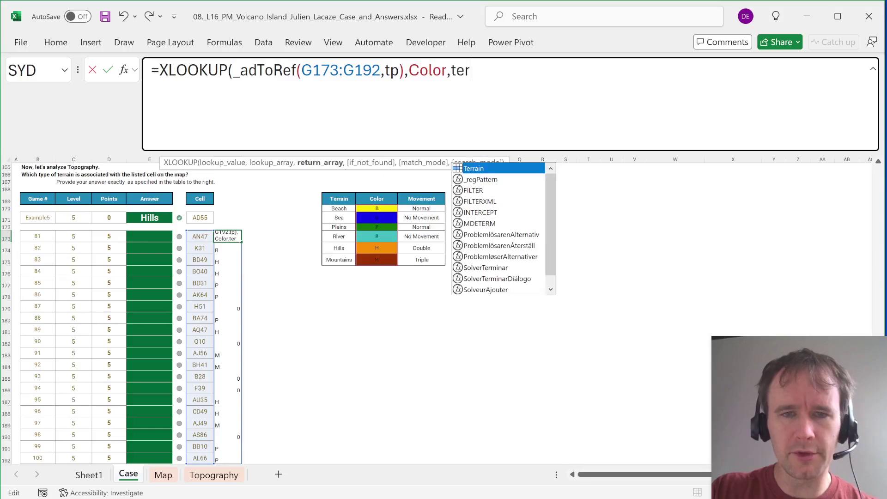
key(Tab)
key(ctrl+Return)
key(Down)
key(Up)
- Transfer the terrain lookup from H173 to the Level 5 answers starting at E173, and clear H173
key(ctrl+c)
key(Left)
key(Left)
key(Left)
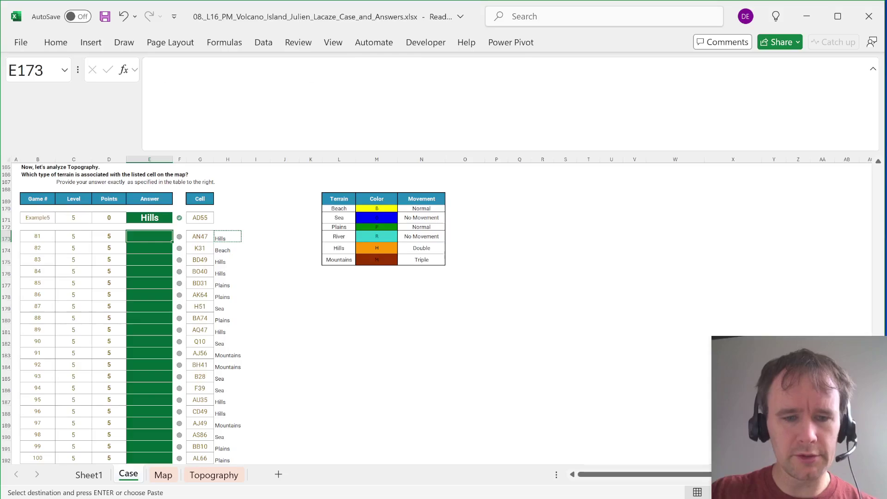
key(ctrl+v)
key(Right)
key(Right)
key(Right)
key(Delete)
- Replace the Level 5 table's Movement entries in N170:N175 with the numbers 1, 0, 1, 0, 2 and 3
key(Page_Down)
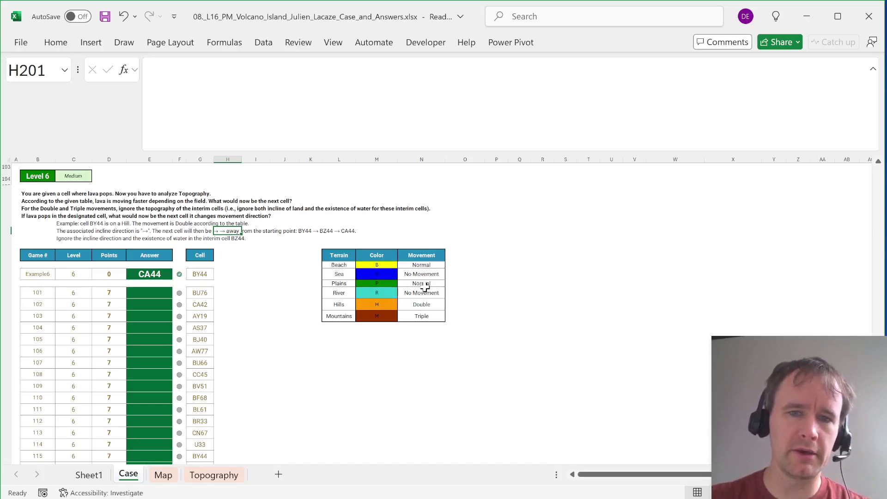
click(422, 257)
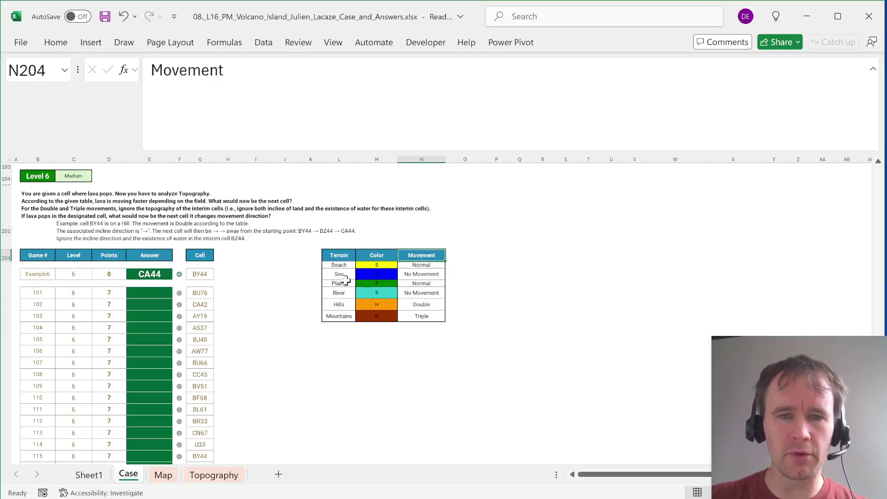
scroll(351, 283, up, 13)
scroll(347, 282, down, 2)
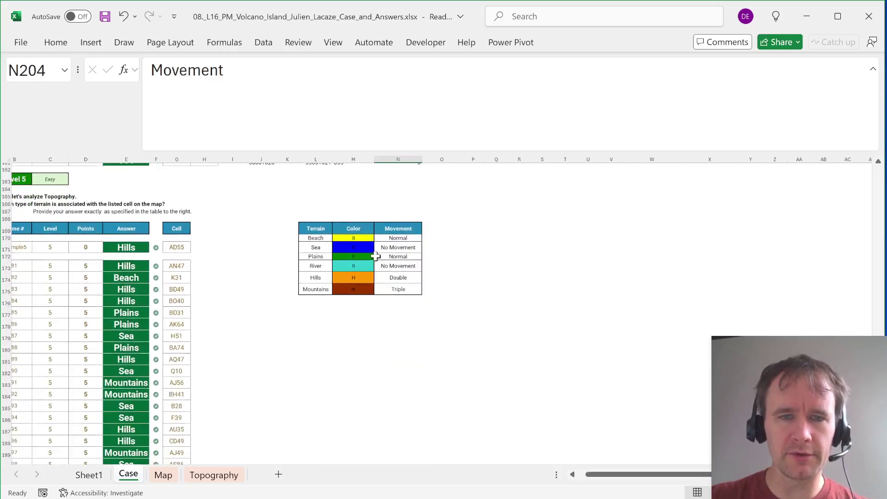
click(402, 238)
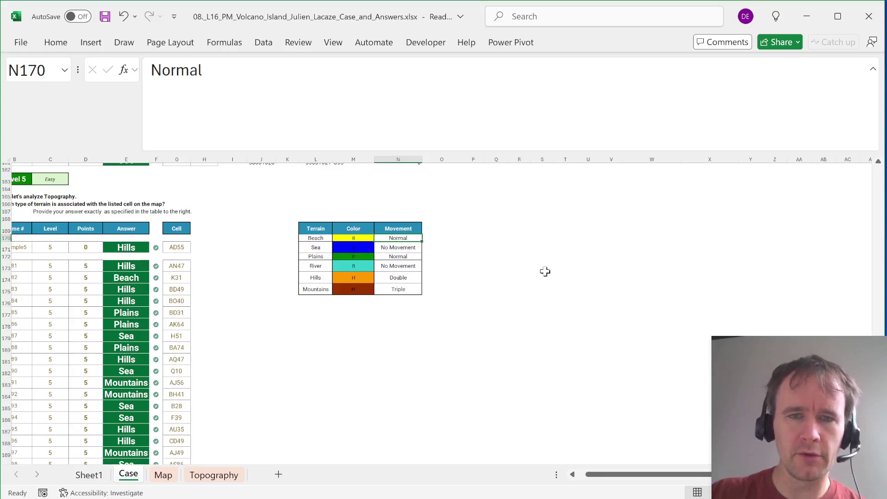
text(1)
key(Return)
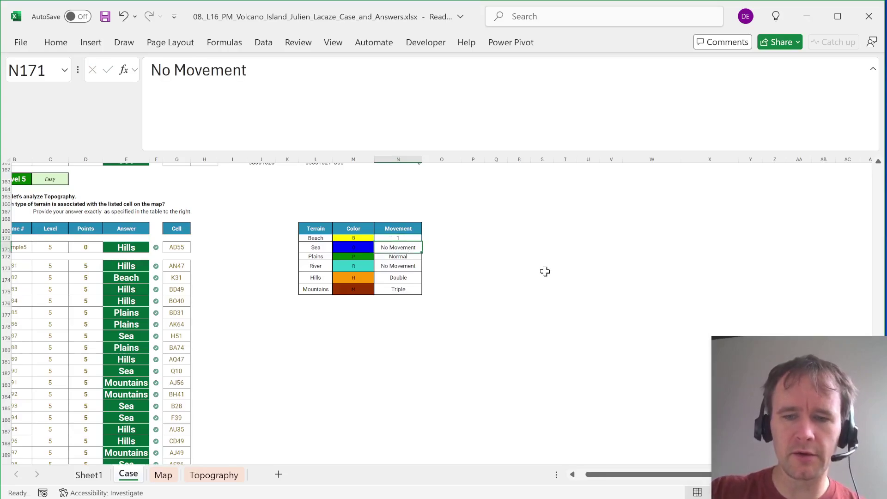
text(0)
key(Return)
text(1)
key(Return)
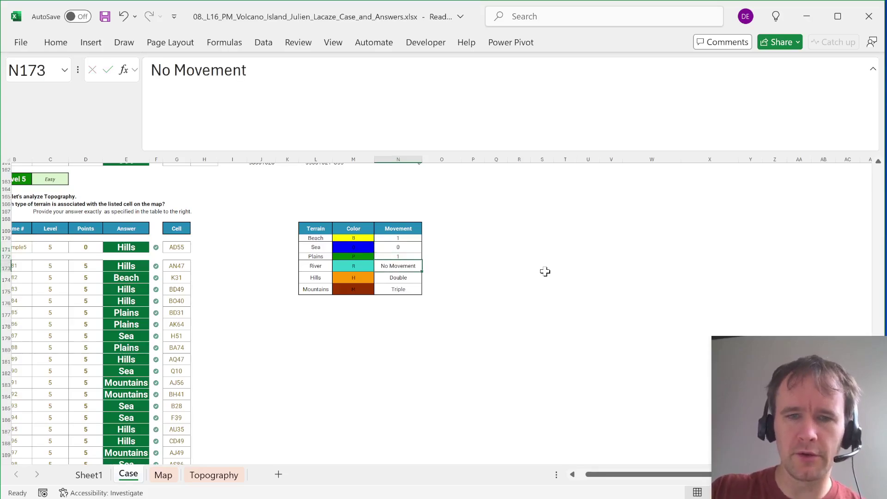
text(0)
key(Return)
text(2)
key(Return)
text(3)
key(Return)
- Look up the Level 6 example cell's map arrow by entering =_adToRef(G206,mp) in H206
scroll(469, 322, down, 6)
scroll(215, 306, down, 3)
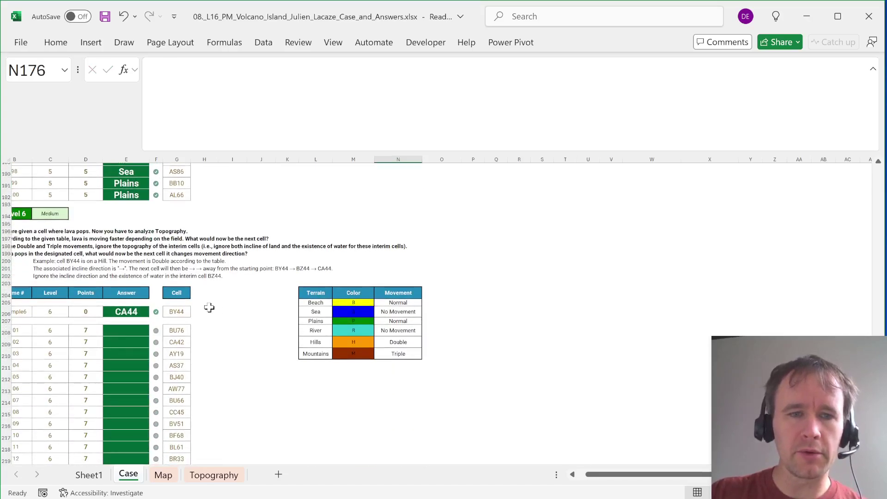
click(198, 312)
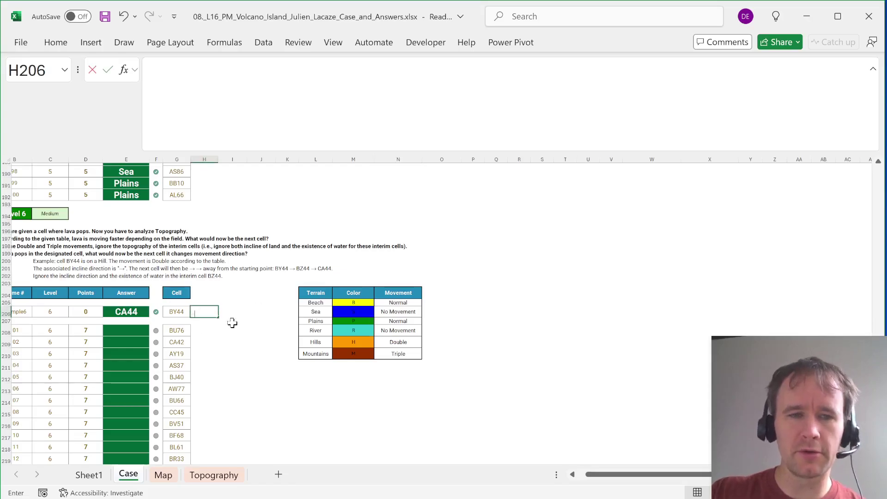
text(=ad)
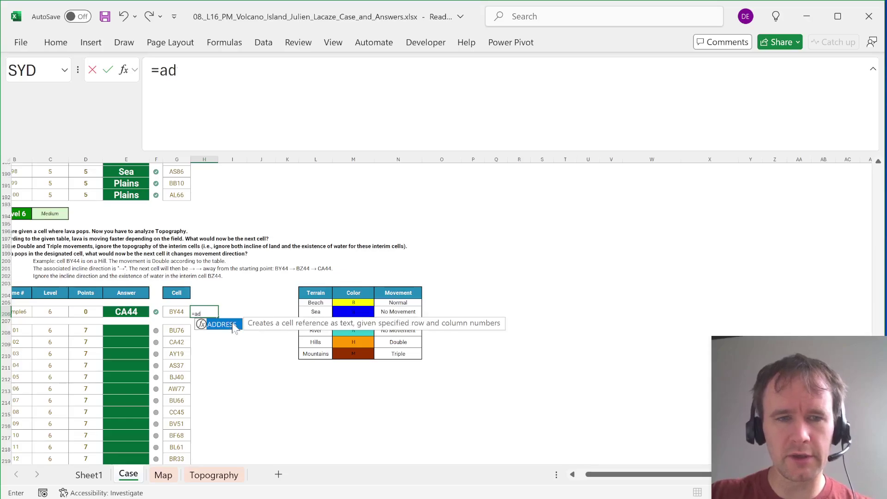
text(to)
key(Tab)
key(Left)
text(,)
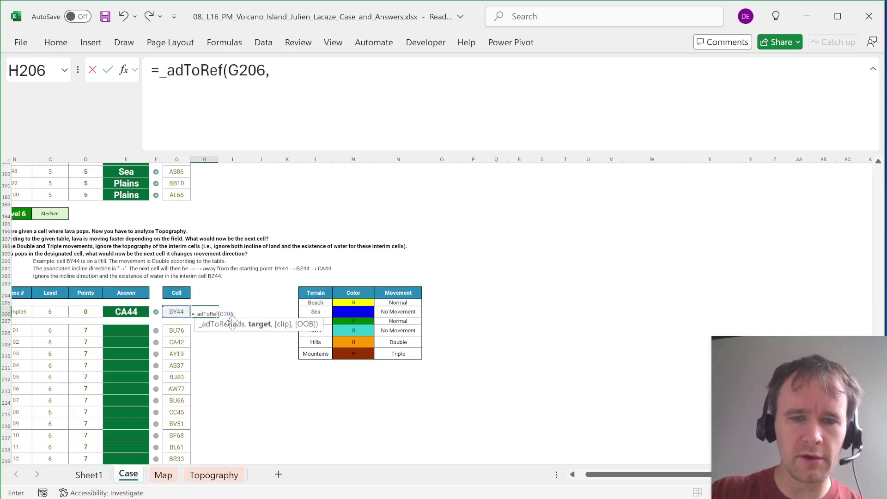
text(mp)
key(Return)
- Copy the H206 formula to I206 and change its target to the topography, giving =_adToRef(G206,tp)
key(Up)
key(ctrl+c)
key(Right)
key(ctrl+v)
key(F2)
key(Left)
key(BackSpace)
text(t)
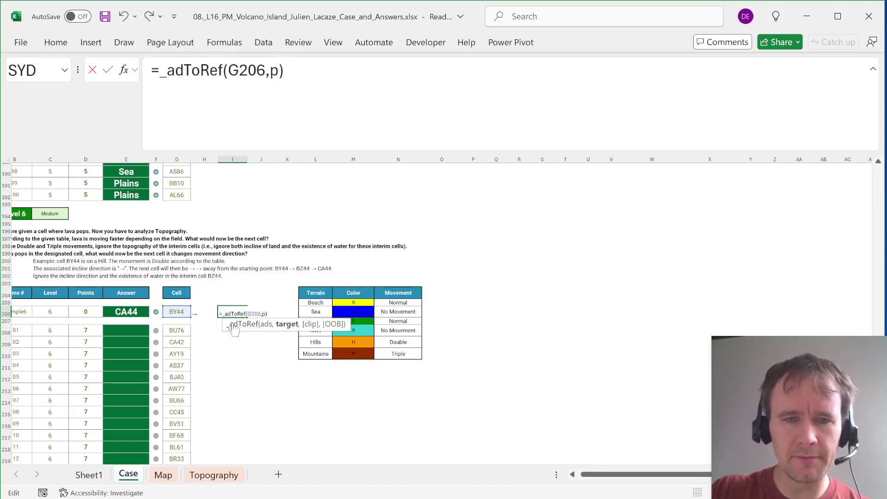
key(Return)
key(Up)
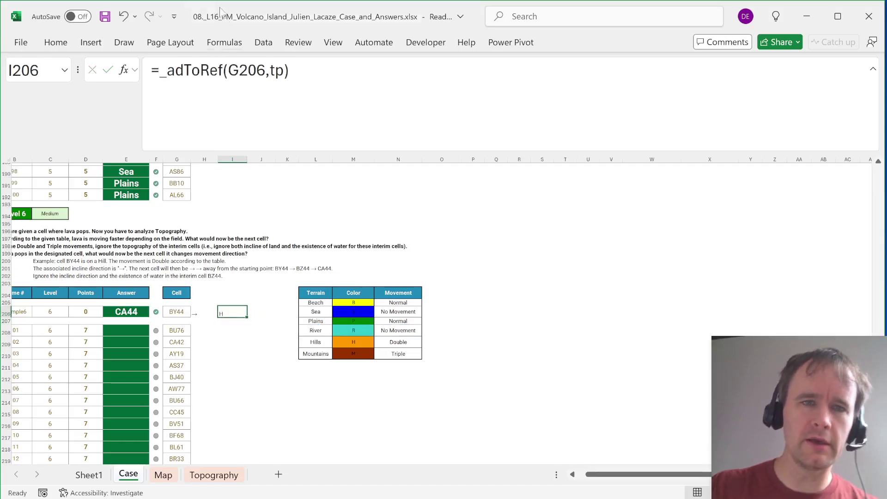
- Wrap the I206 formula in XLOOKUP, matching the terrain code against Color and returning Movement
click(159, 71)
key(Tab)
key(End)
text(,col)
key(Tab)
text(,move)
key(Tab)
text())
key(Return)
- Wrap the arrow lookup in H206 in the _toRCRef function
click(204, 311)
click(160, 70)
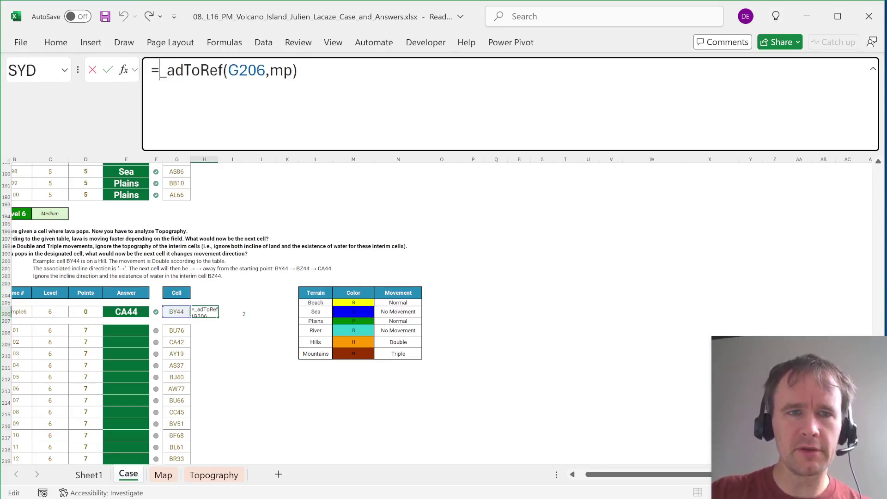
text(_torc)
key(Down)
key(Tab)
key(Return)
- Compute the example's next position in J206 with =_toRCRef(G206)+H206*I206
click(233, 313)
click(261, 312)
text(=)
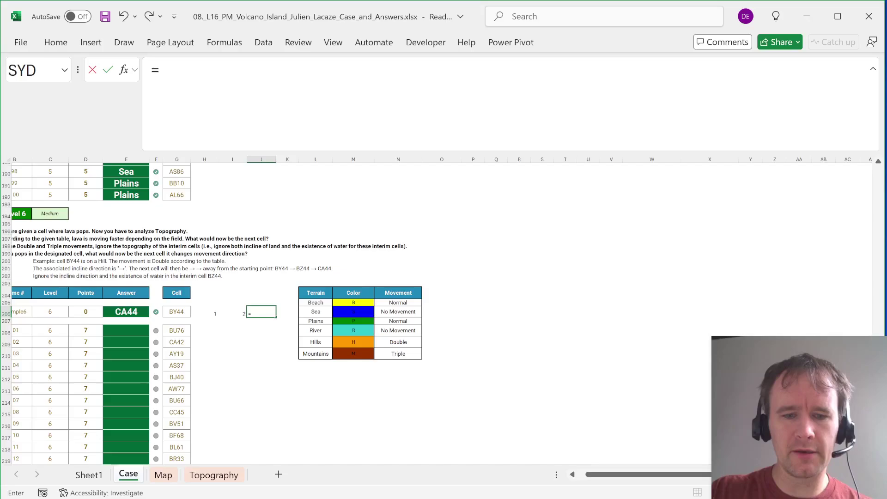
text(torc)
key(Down)
key(Tab)
key(Left)
key(Left)
key(Left)
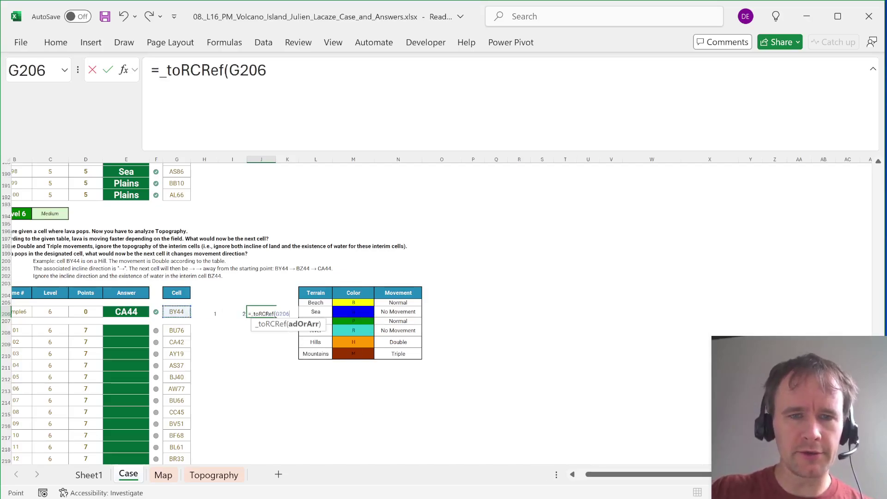
text()+)
key(Left)
key(Left)
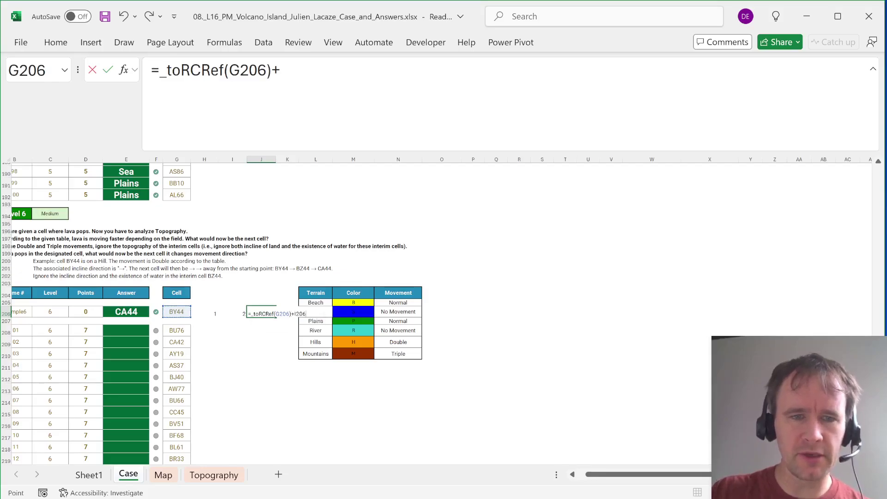
text(*)
key(Left)
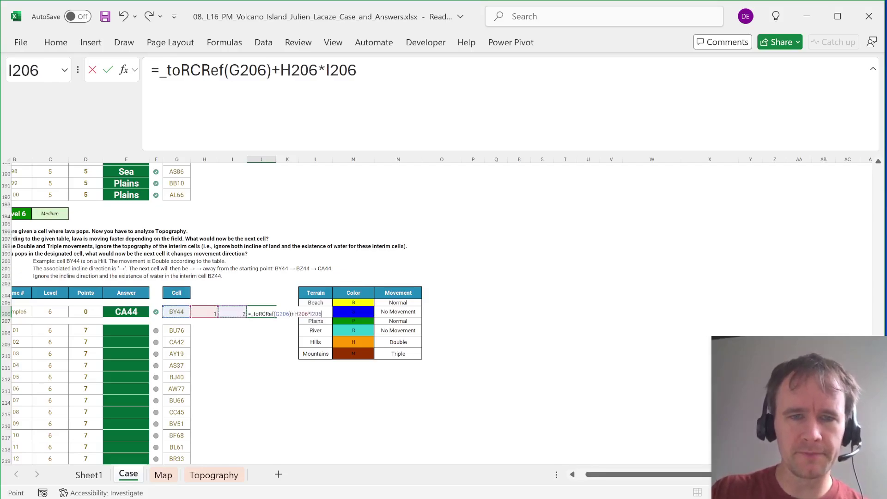
key(Return)
- Wrap the J206 formula in _rcRefToAd so that it returns a cell address
key(Up)
click(161, 70)
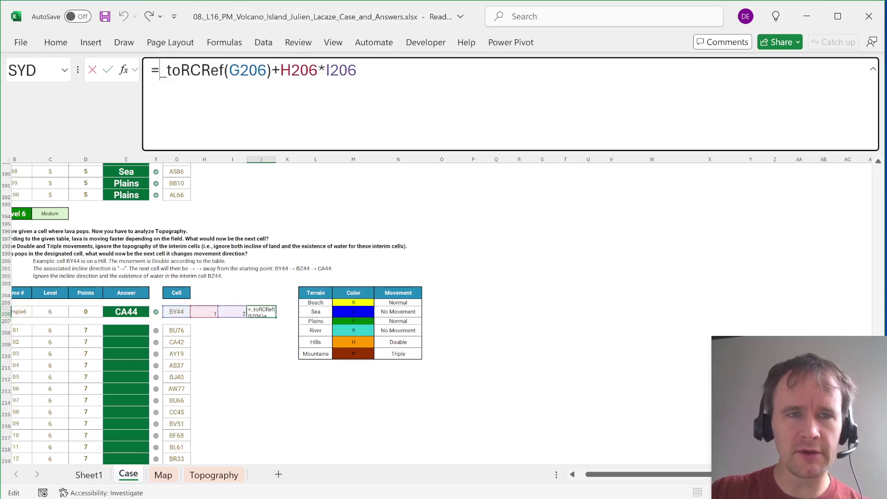
text(toad)
key(Tab)
key(End)
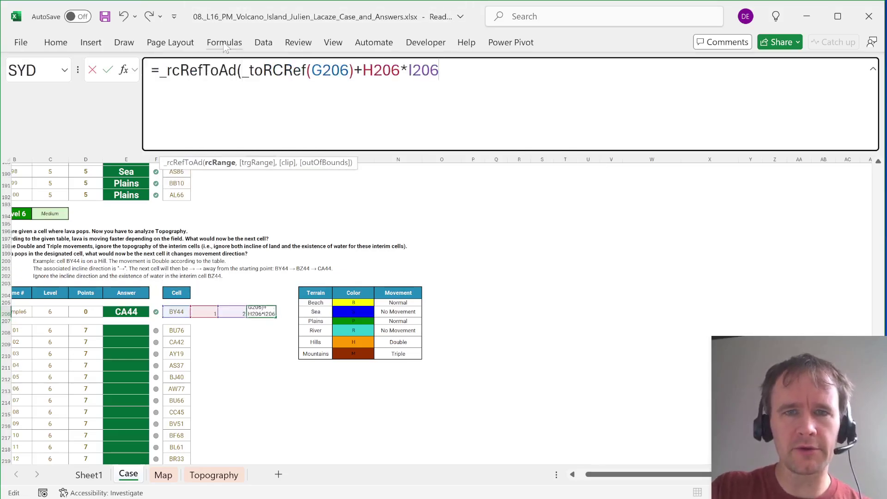
key(Return)
- Copy the example formulas in H206:J206 to all Level 6 game rows, H208:J227
key(Left)
key(Left)
key(Up)
key(shift+Right)
key(shift+Right)
key(ctrl+c)
key(Down)
key(Down)
key(ctrl+v)
key(shift+Down)
key(shift+Down)
key(shift+Down)
key(shift+Down)
key(shift+Down)
key(shift+Down)
key(shift+Down)
key(shift+Down)
key(shift+Down)
key(shift+Down)
key(shift+Down)
key(shift+Down)
key(shift+Down)
key(shift+Down)
key(shift+Down)
key(shift+Down)
key(shift+Down)
key(shift+Down)
key(shift+Down)
key(ctrl+v)
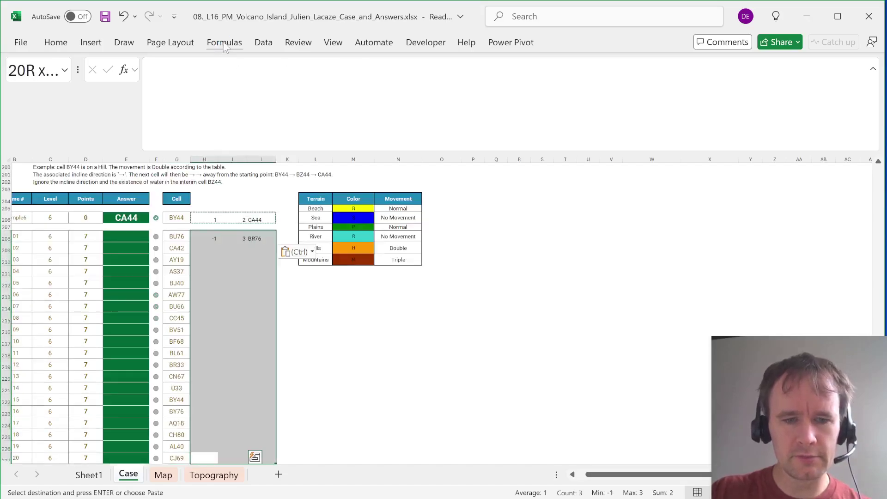
- Fill the Level 6 answers E208:E227 with links to the next-cell results in J208:J227
key(ctrl+Down)
key(Right)
key(Right)
key(ctrl+Up)
key(ctrl+shift+Down)
key(ctrl+c)
key(Left)
key(Left)
key(Left)
key(Left)
key(Left)
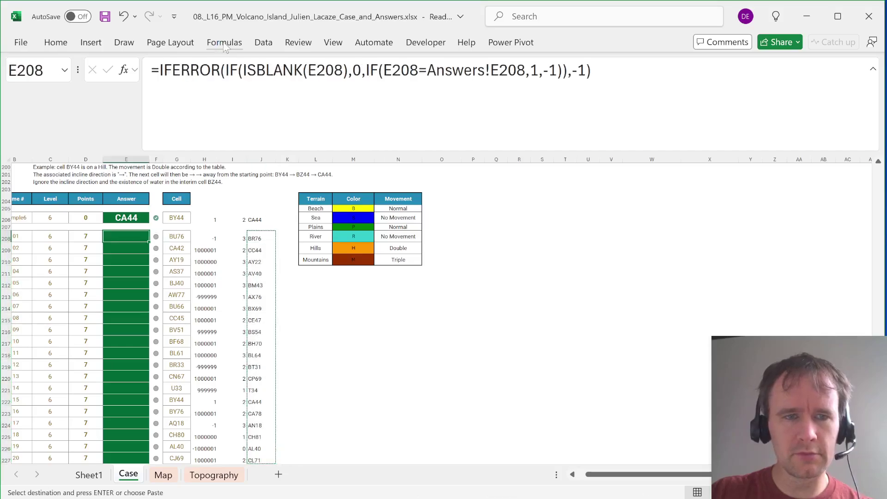
key(ctrl+v)
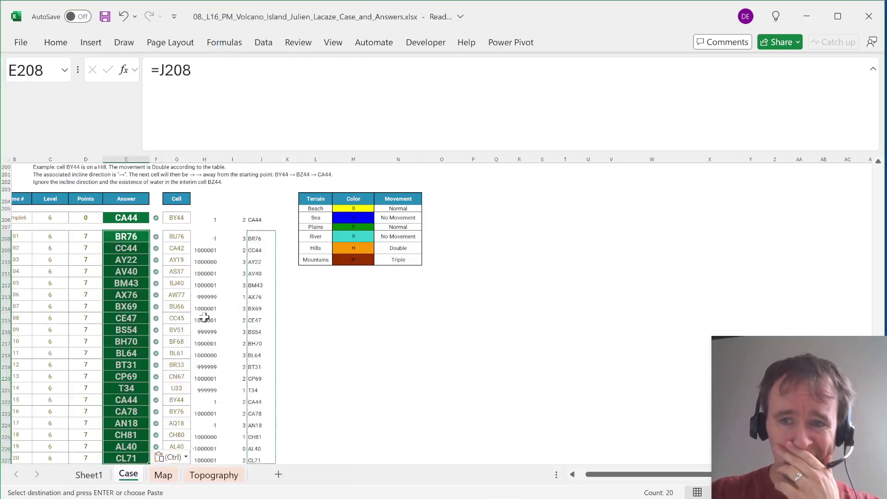
- Read the Level 7 instructions and the unanswered Bonus 5 question about the longest lava path to the sea
click(205, 316)
scroll(204, 317, down, 8)
scroll(204, 317, right, 1)
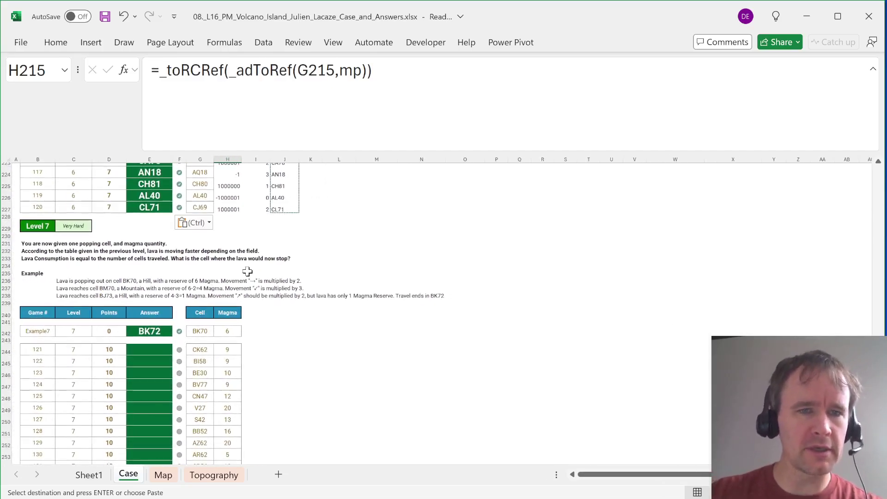
scroll(248, 271, up, 10)
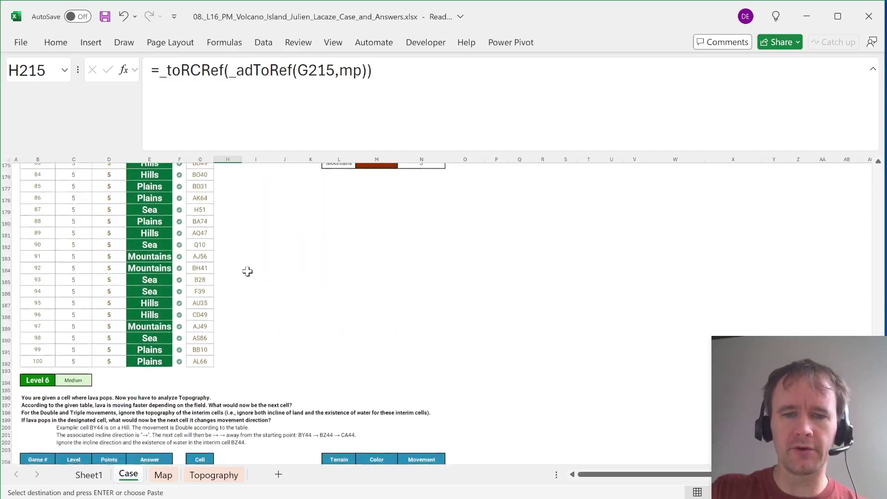
key(ctrl+Home)
scroll(248, 271, down, 7)
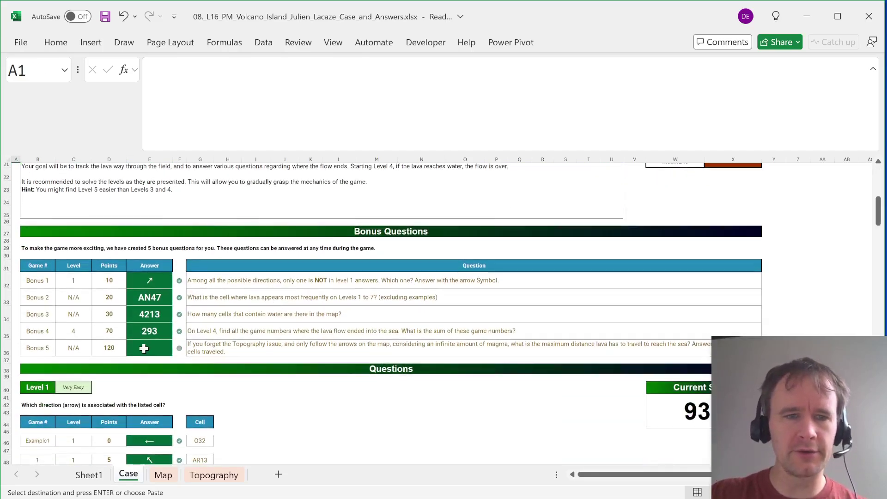
click(144, 349)
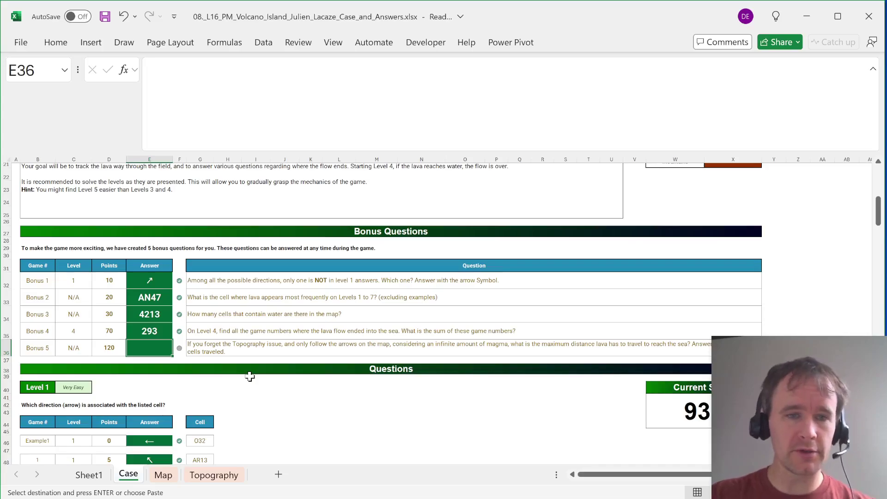
- Enter =mp in cell DA2 of the Map sheet, beside the map
key(ctrl+Page_Down)
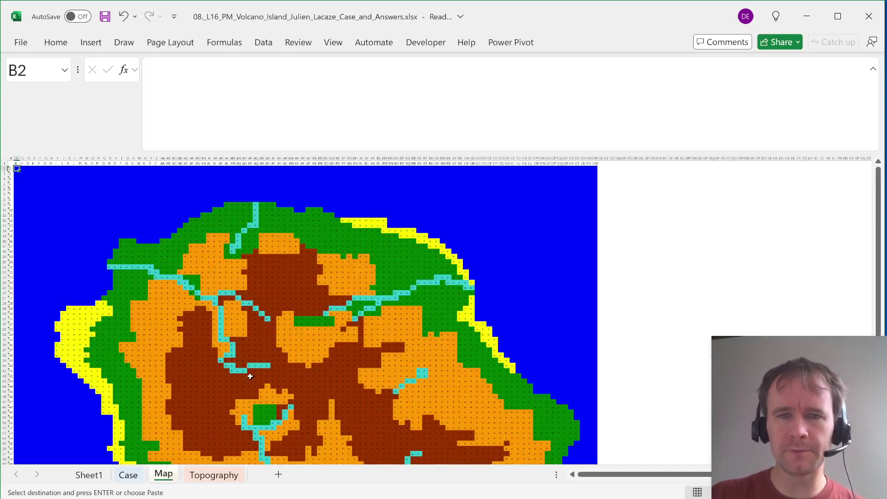
click(617, 169)
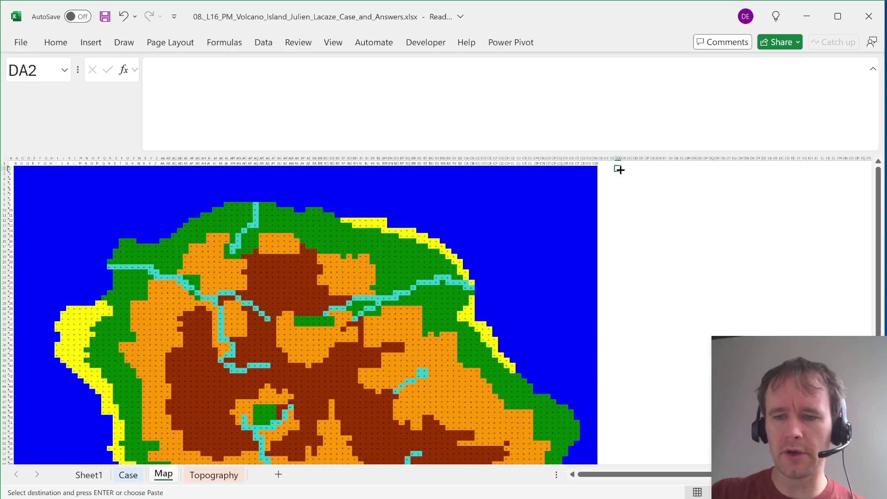
text(=mp)
key(Return)
click(618, 169)
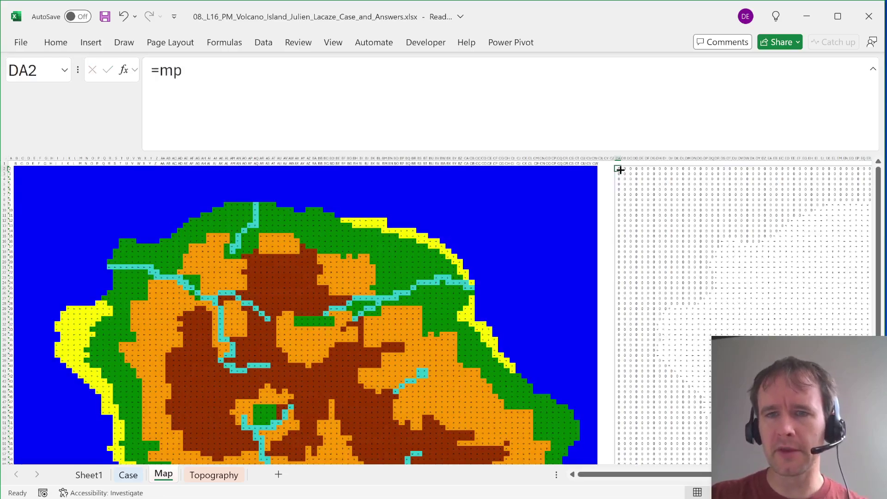
- Apply the Wrap With TOCOL IFS command to the DA2 formula with the condition <>""
key(ctrl+shift+space)
text(wwt)
key(Return)
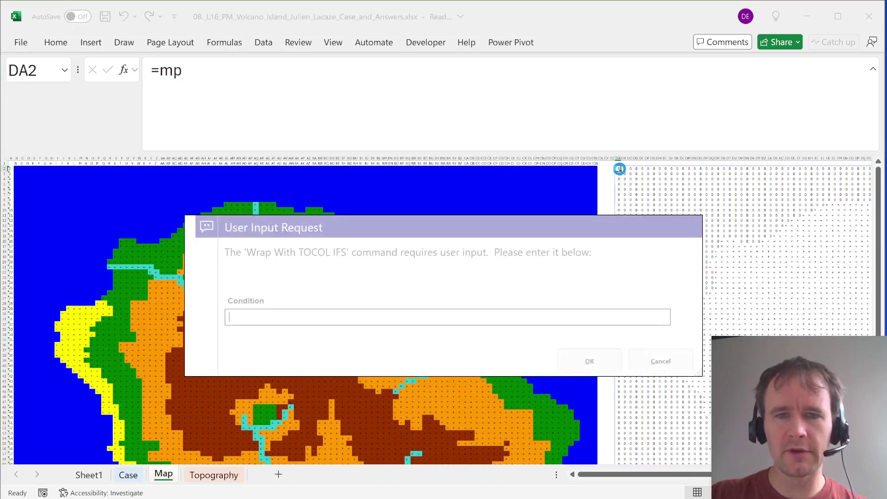
text(<>")
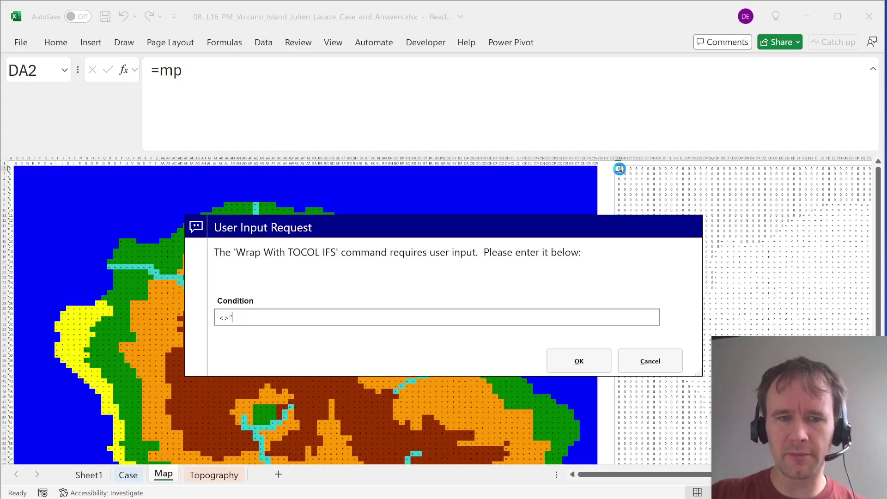
text(")
key(Return)
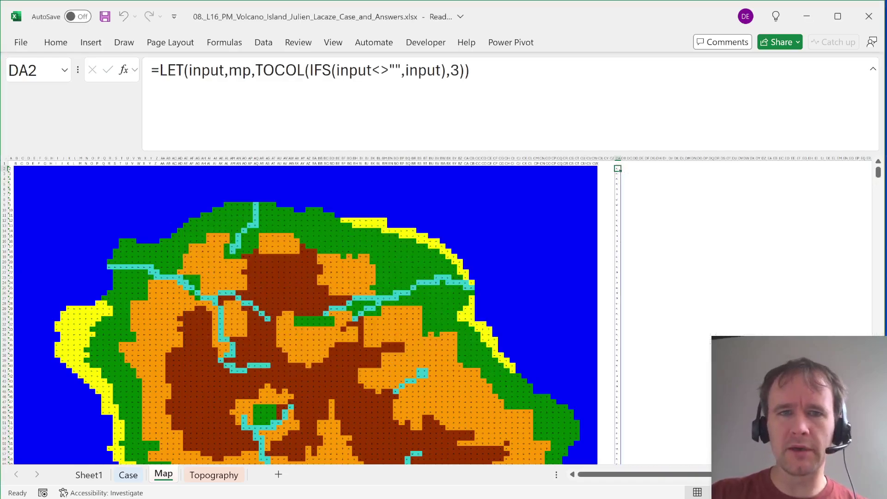
- Make the DA2 formula return _rwClNm(input) instead of input for the non-blank map cells
text(rwcl)
key(Tab)
text())
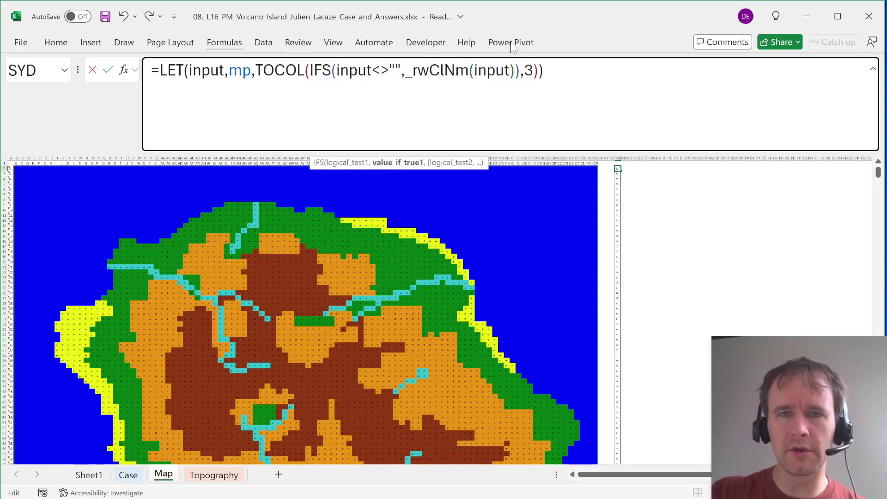
key(Return)
key(Up)
- Autofit column DA to the spilled row-column references
key(ctrl+shift+Down)
key(ctrl+BackSpace)
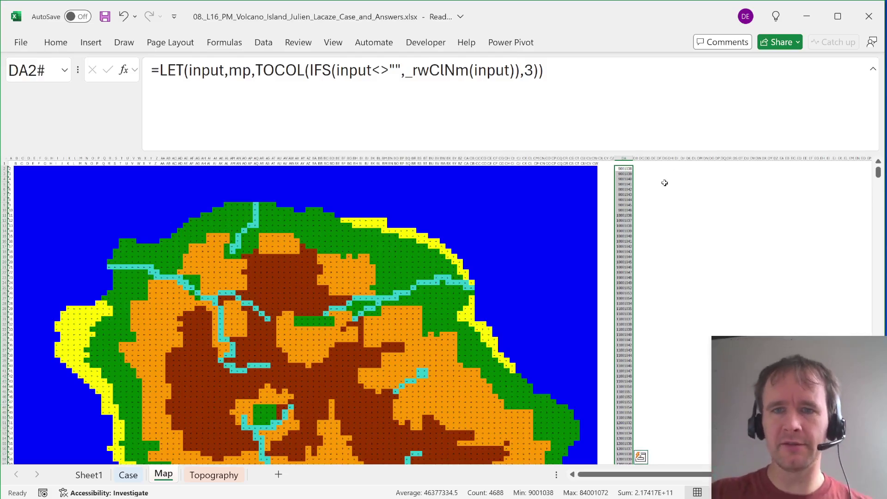
scroll(664, 182, up, 5)
key(alt+h)
key(o)
key(i)
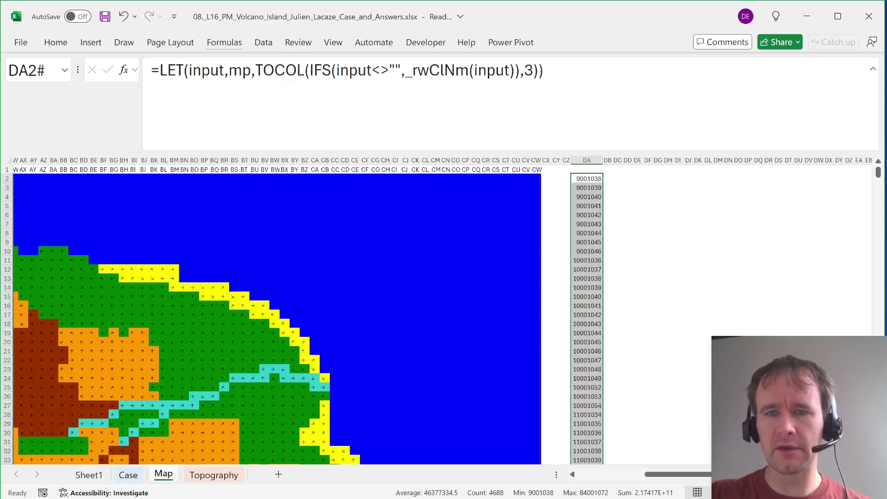
click(577, 179)
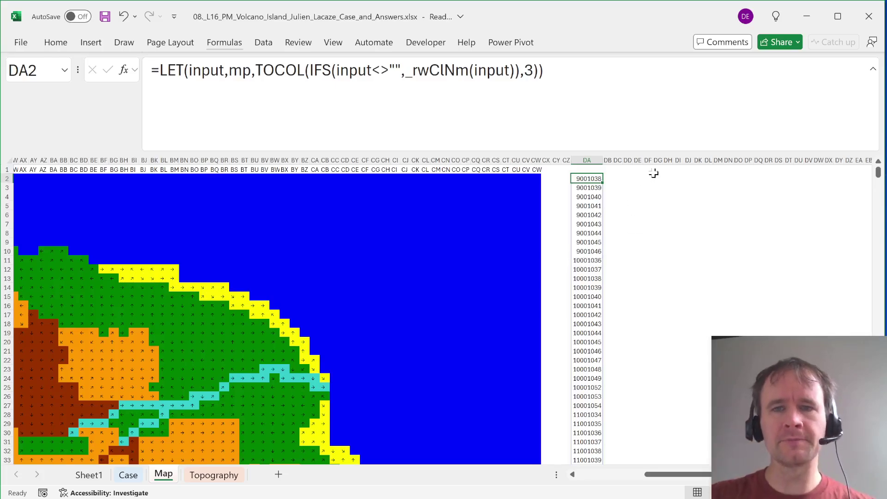
- Copy column DA's width to column DB with a column-widths paste
key(Right)
key(Left)
key(ctrl+c)
key(Right)
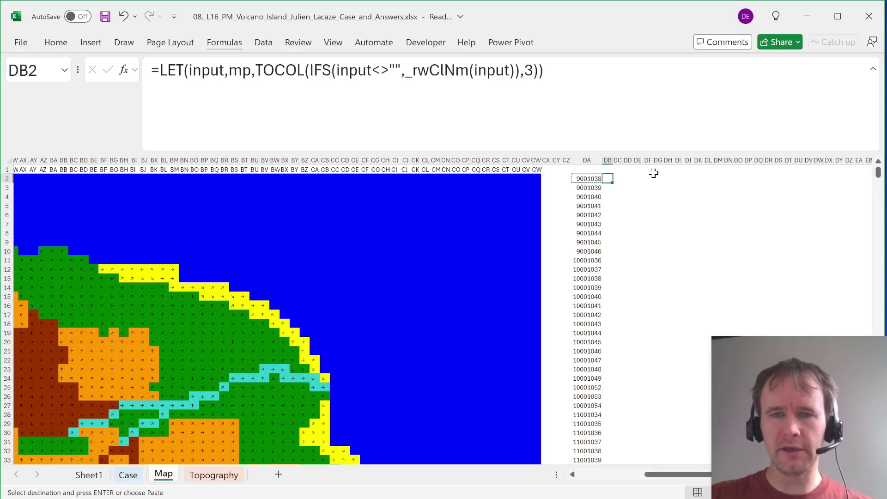
key(ctrl+alt+v)
key(w)
key(Return)
- Recheck the Bonus 5 question, enter =stepWithStop in DB2 and expand it to examine its LAMBDA's stop conditions
key(ctrl+Page_Up)
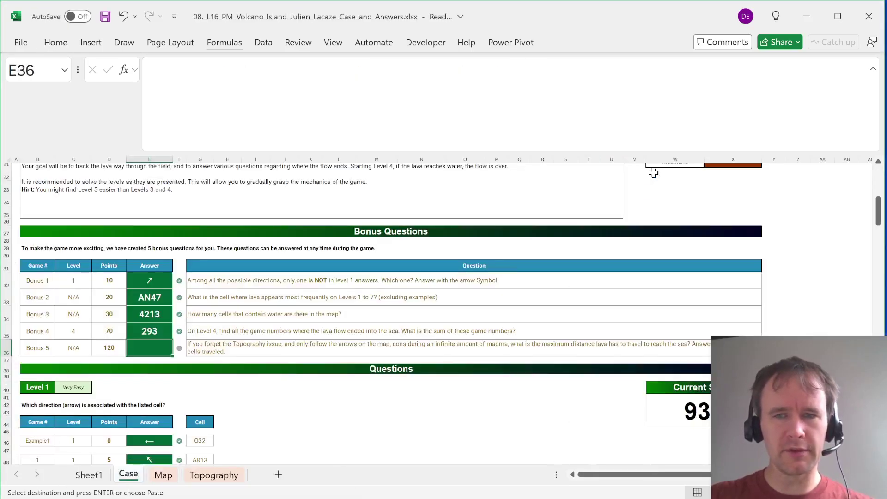
key(ctrl+Page_Down)
text(=ste)
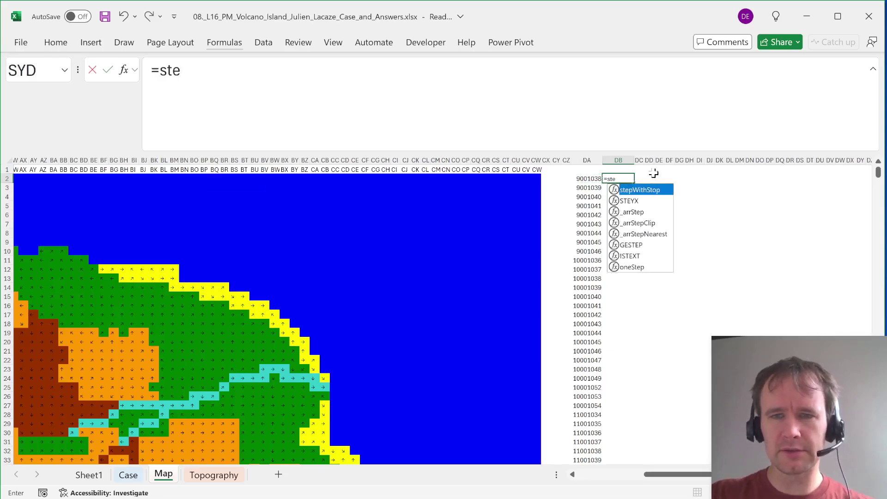
key(Tab)
key(BackSpace)
key(ctrl+Return)
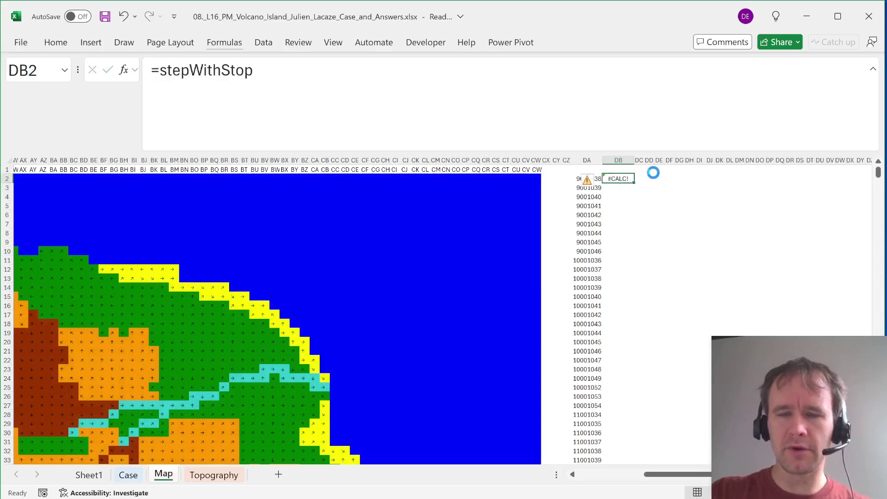
key(ctrl+shift+p)
text(el)
key(Return)
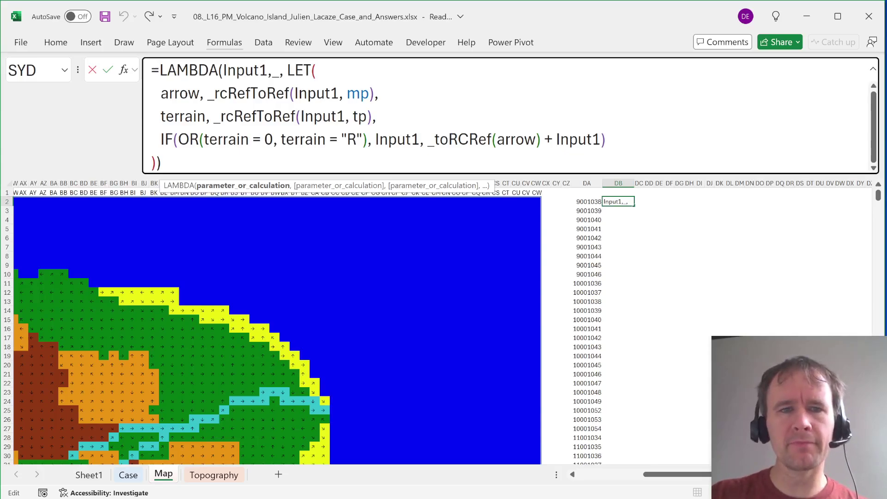
click(363, 139)
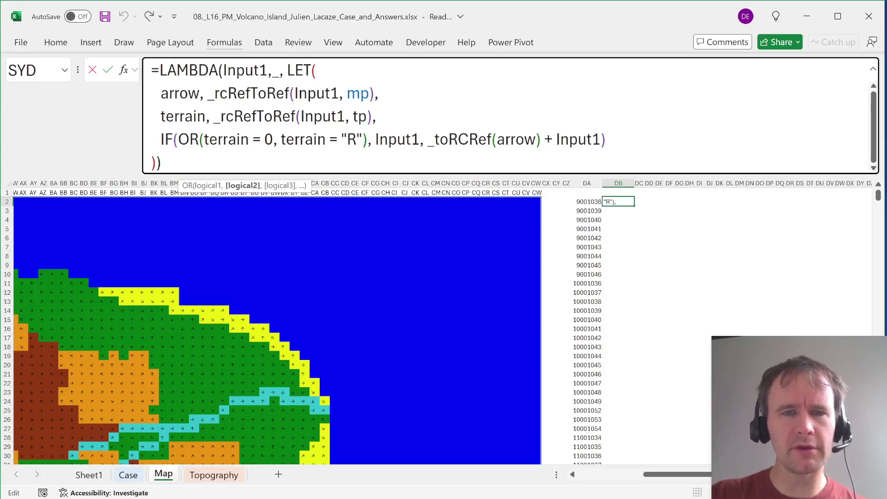
key(ctrl+Return)
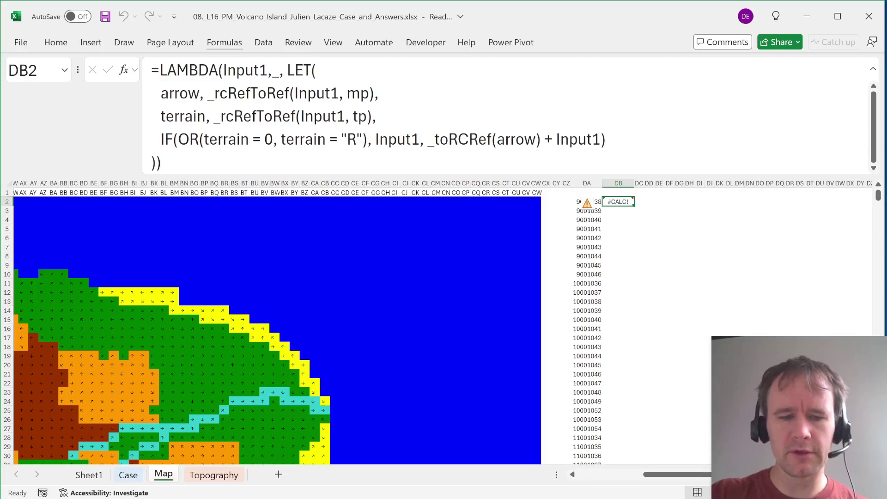
key(ctrl+shift+p)
text(cl)
key(Return)
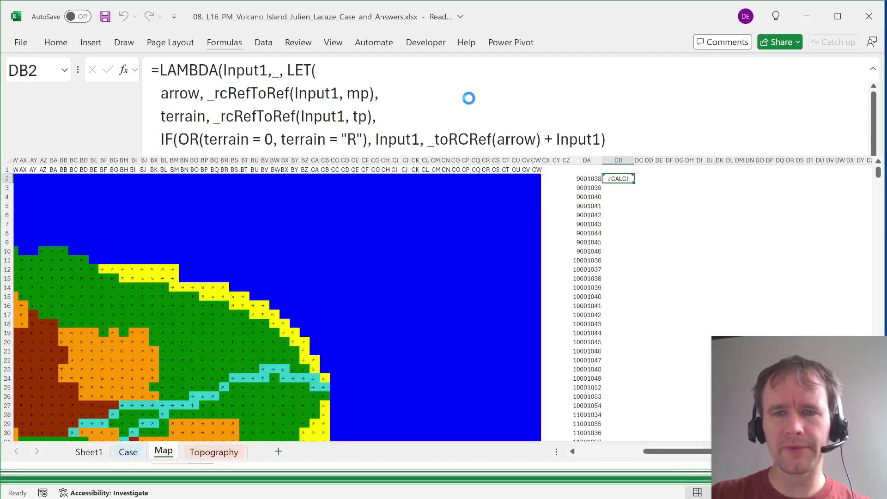
- Enter =SCAN(DA2,SEQUENCE(10),stepWithStop) in DB2 and check the spilled path
text(=)
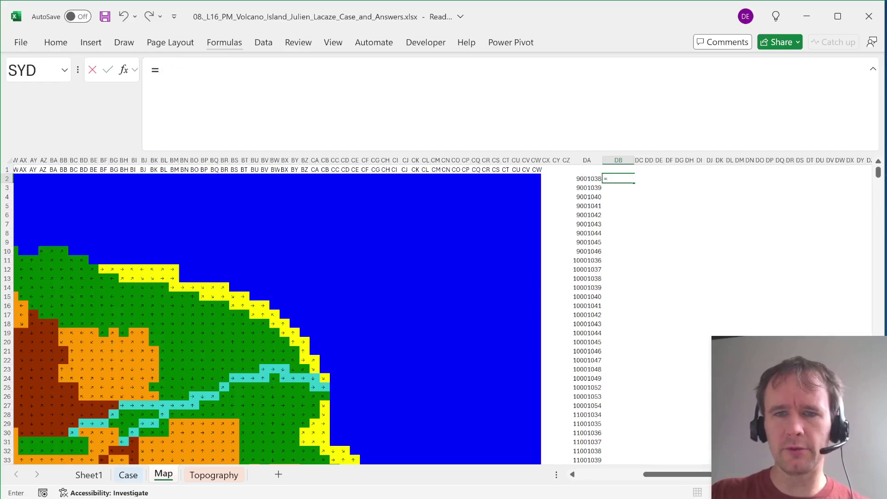
text(sc)
key(Tab)
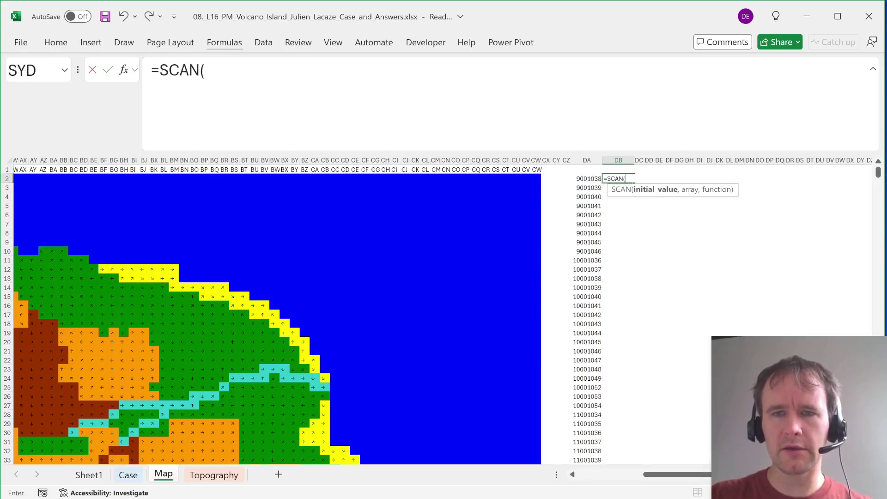
key(Left)
text(,seq)
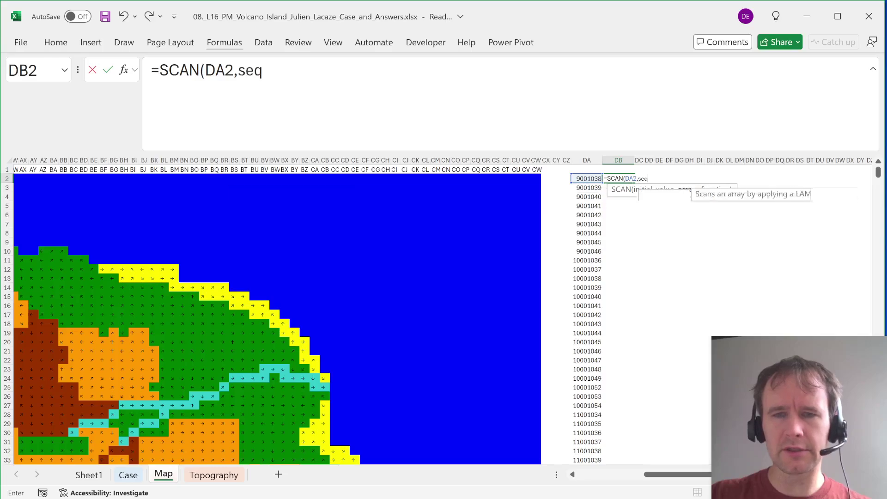
key(Tab)
text(10),)
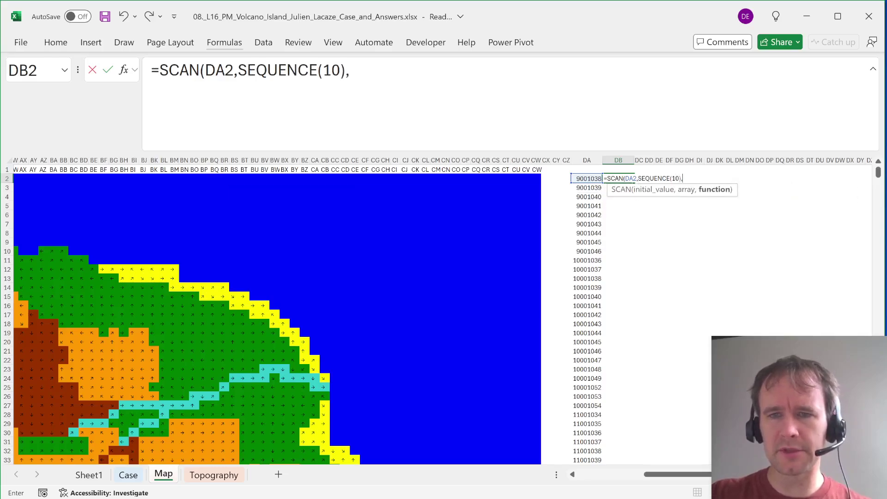
text(ste)
key(Tab)
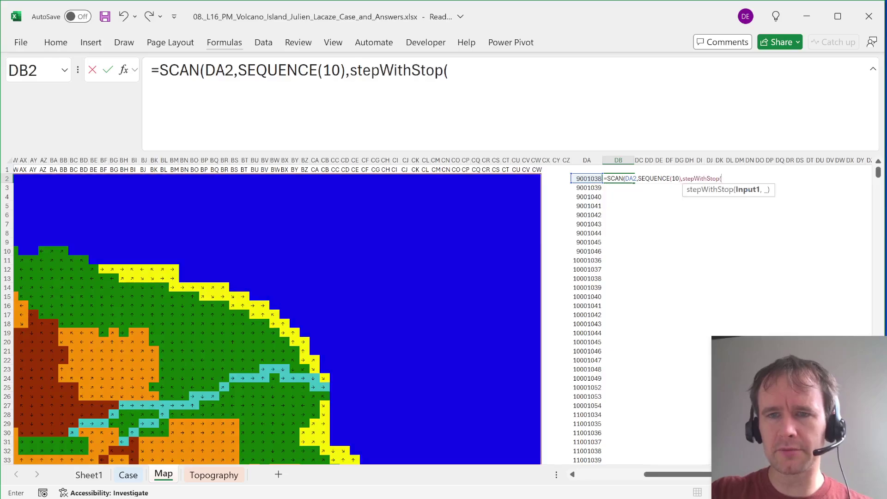
key(BackSpace)
key(Return)
click(618, 179)
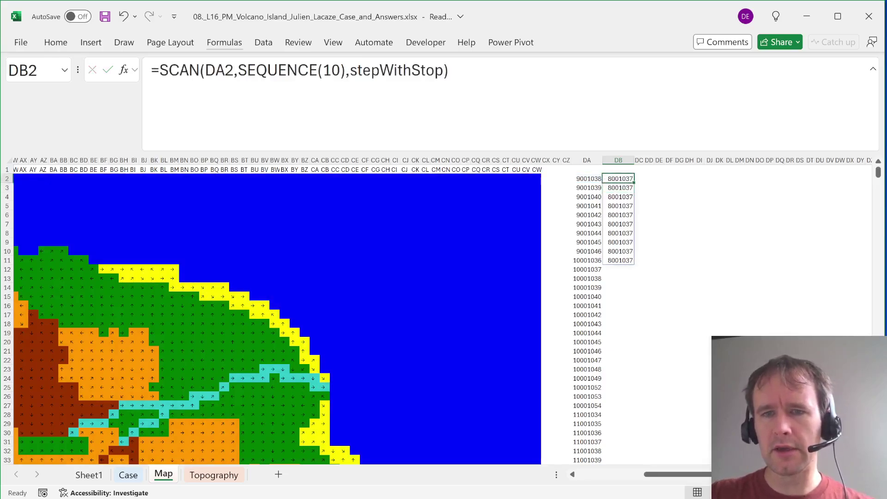
drag(619, 179, 619, 260)
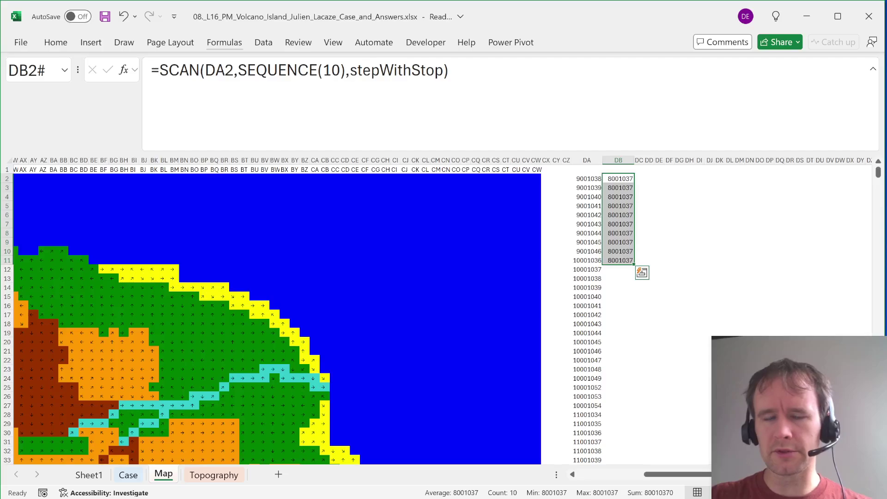
- Copy the DB2 SCAN formula down column DB as far as DB12 to test paths from other starting cells
click(586, 178)
click(619, 178)
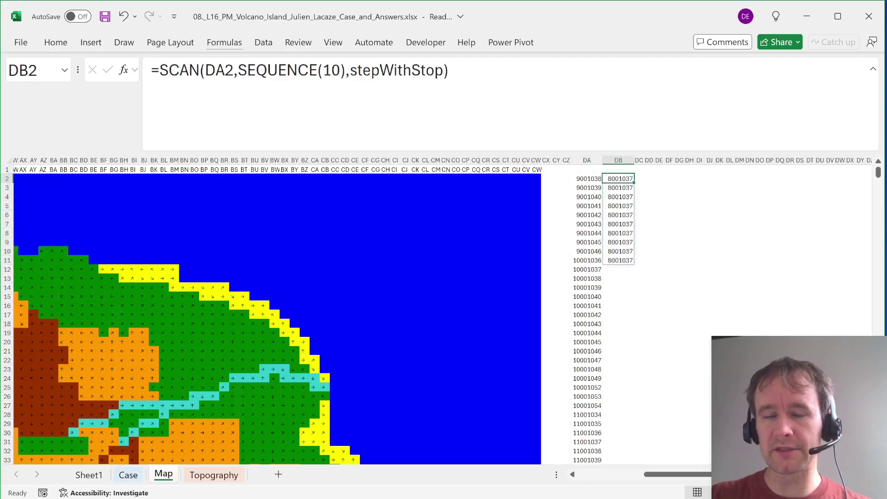
key(ctrl+c)
key(Down)
key(ctrl+v)
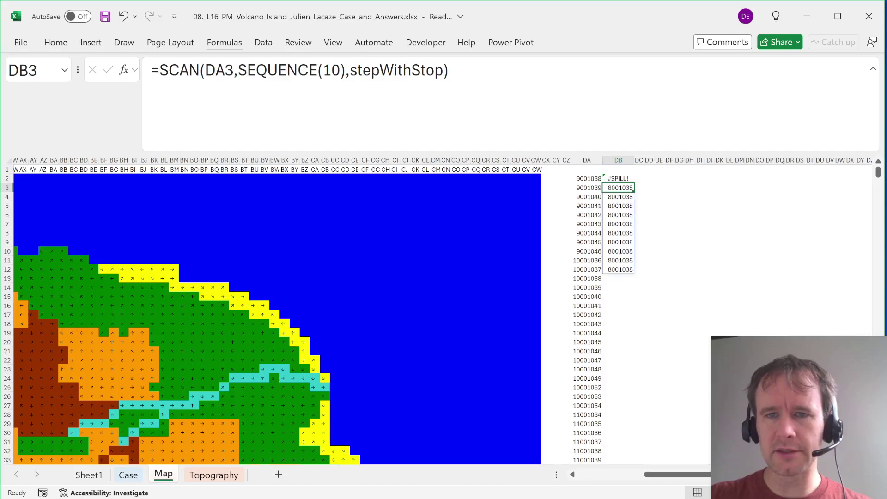
key(Down)
key(ctrl+v)
key(Down)
key(ctrl+v)
key(Down)
key(Down)
key(Up)
key(Up)
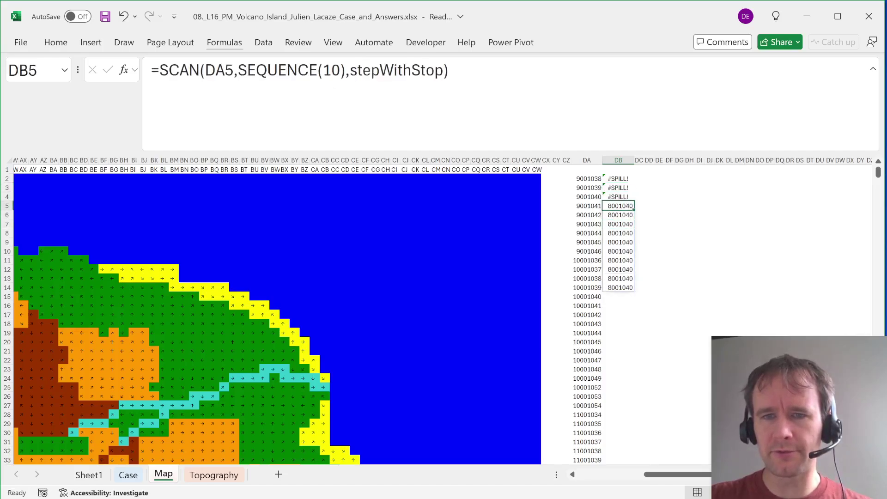
key(shift+Down)
key(shift+Down)
key(shift+Down)
key(ctrl+v)
key(Down)
key(Down)
key(Down)
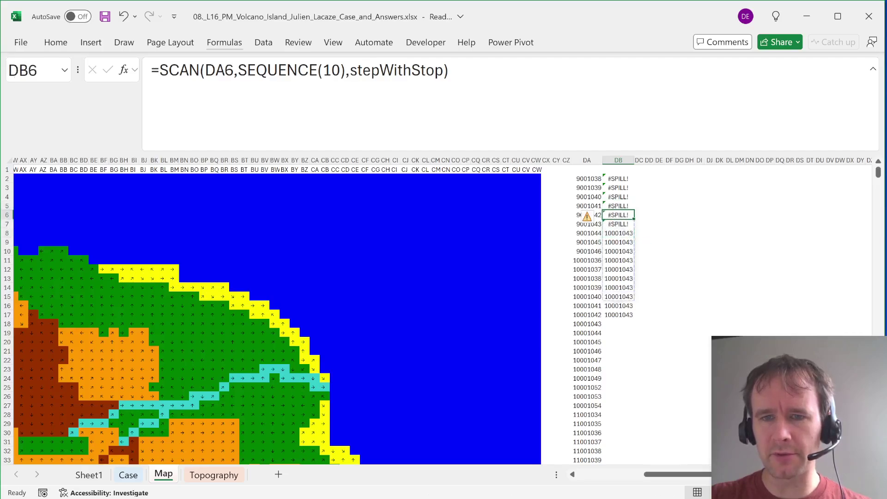
key(shift+Down)
key(shift+Down)
key(shift+Down)
key(ctrl+v)
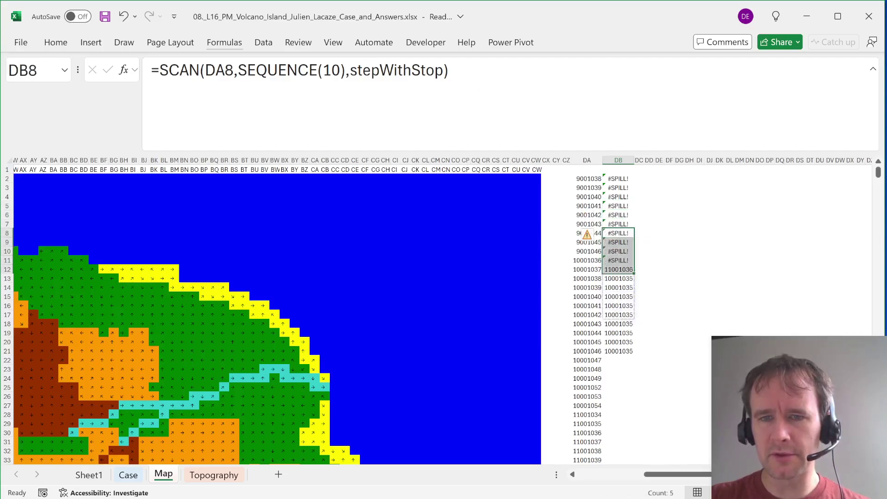
- Examine the successive positions of the path spilled from DB12
key(ctrl+Down)
key(Up)
key(Up)
key(Up)
key(Up)
key(Up)
key(Up)
key(Up)
key(Up)
key(Up)
key(Up)
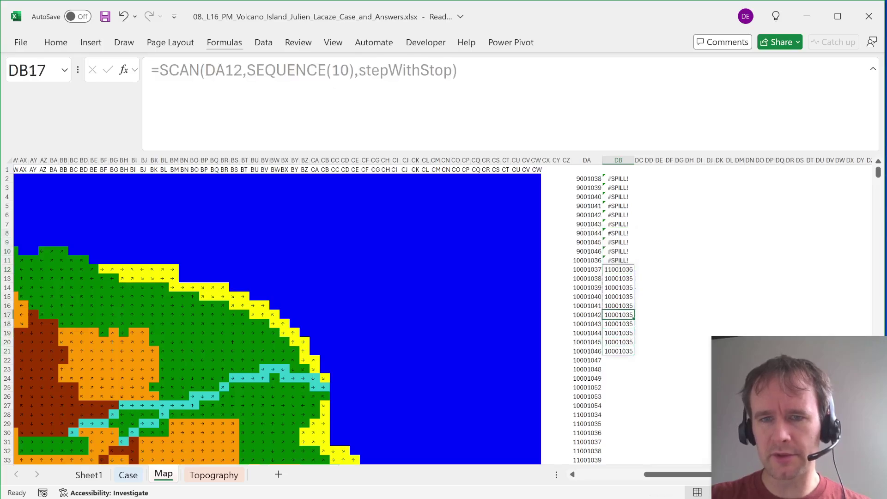
key(Left)
key(Down)
key(Right)
key(Down)
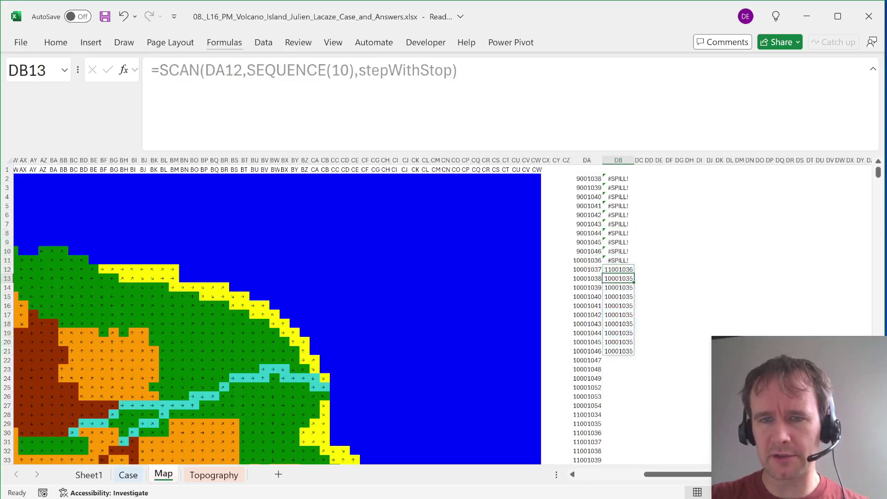
key(ctrl+shift+Down)
key(ctrl+Up)
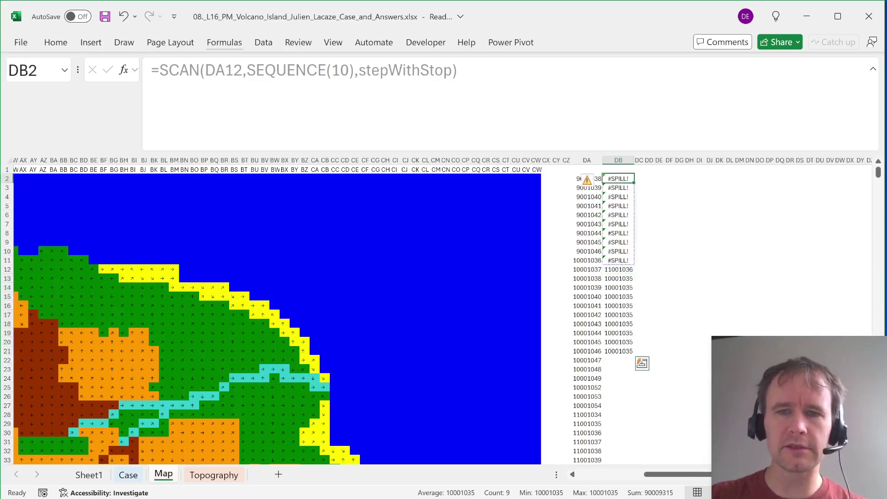
- Clear the test formulas below DB2
key(Down)
key(ctrl+shift+Down)
key(Delete)
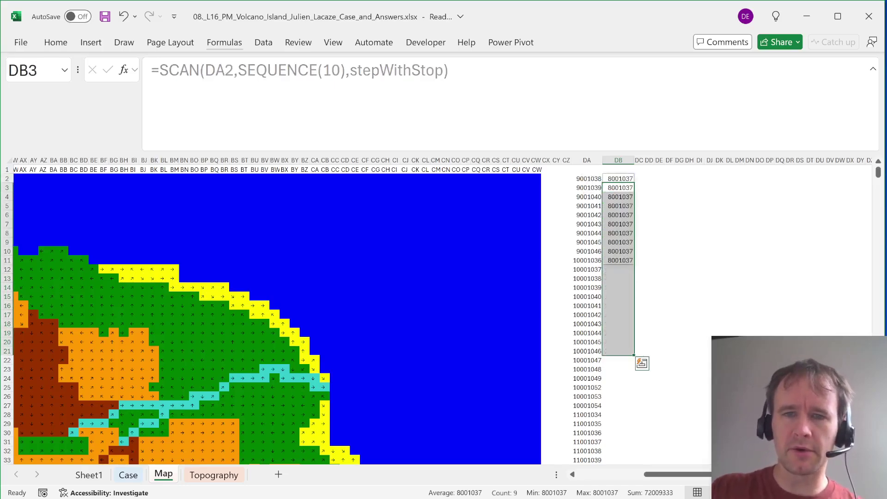
- Change the DB2 formula's step count to SEQUENCE(100)
key(Up)
click(341, 70)
text(0)
key(Return)
click(618, 178)
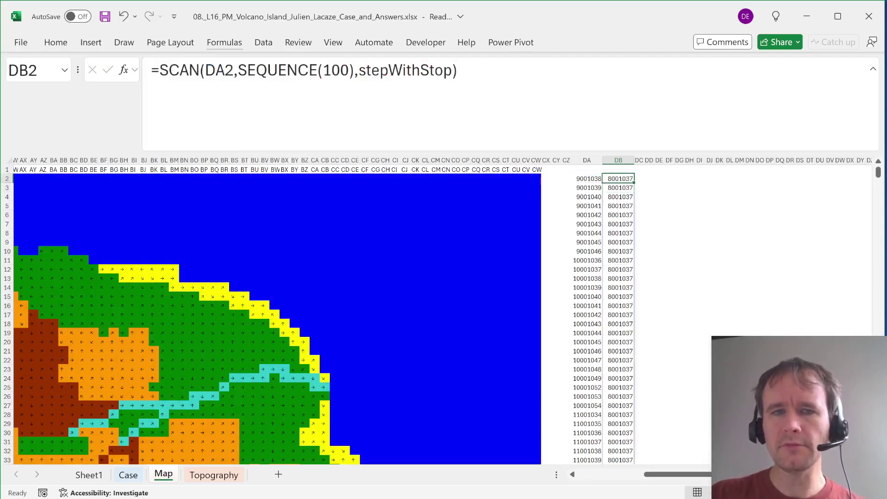
key(F2)
key(Escape)
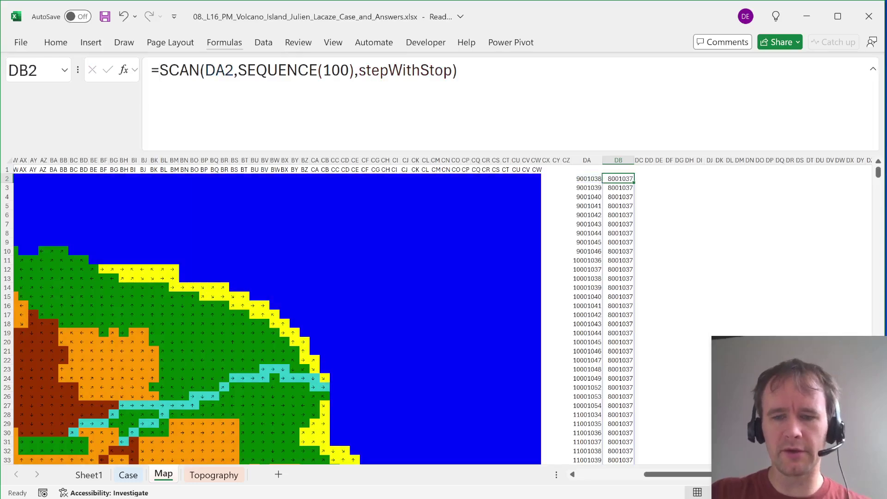
- Wrap the DB2 SCAN formula in UNIQUE and ROWS to count the distinct cells travelled
text(wwu)
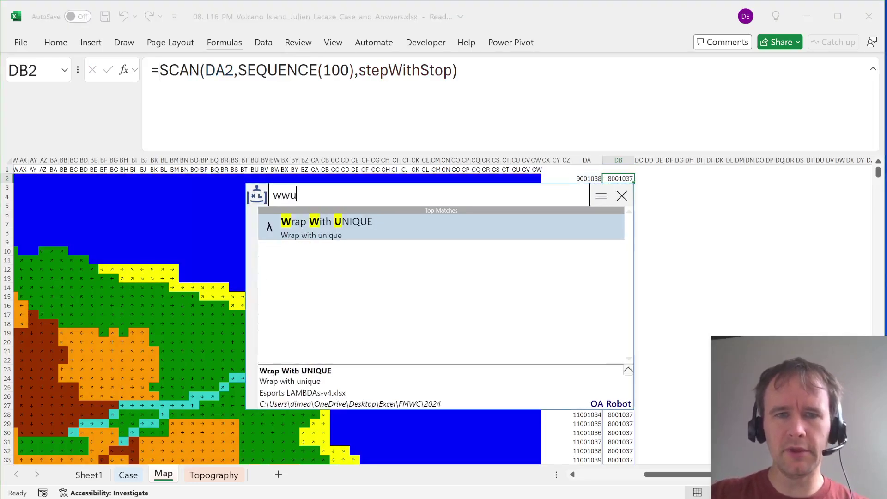
key(Return)
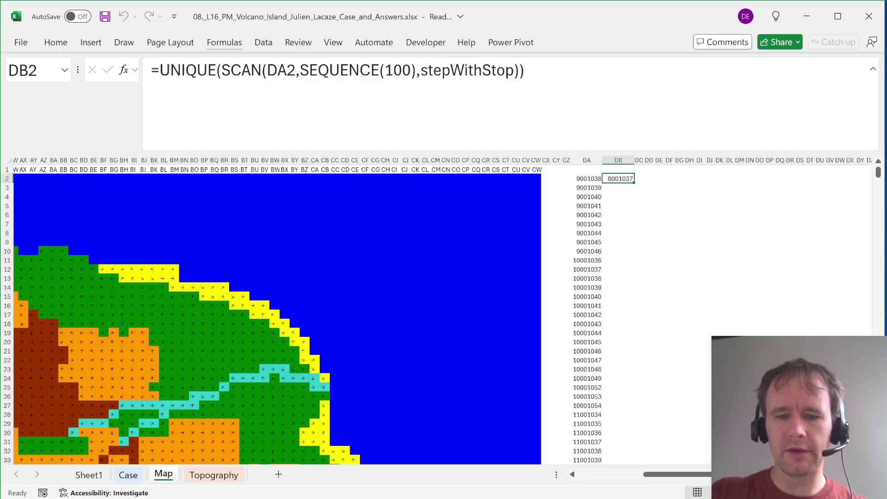
text(wwr)
key(Return)
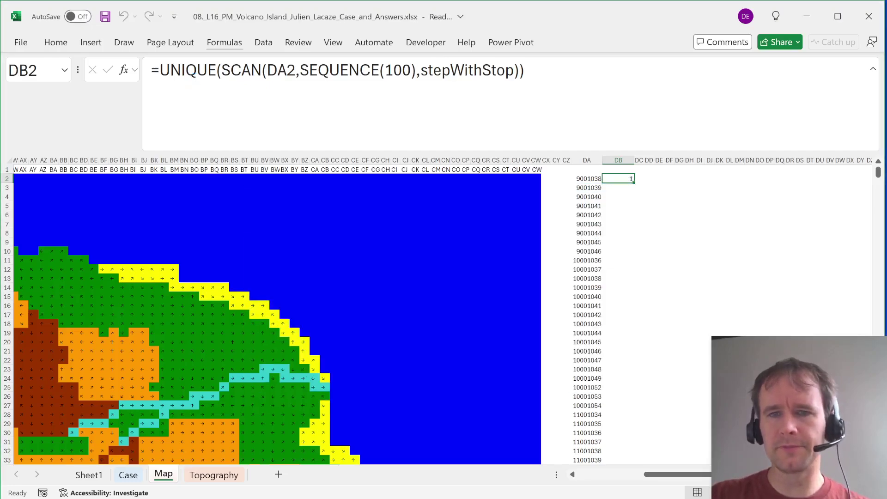
- Fill the DB2 formula down to DB4689, alongside every starting reference in column DA
key(Left)
key(ctrl+Down)
key(Right)
key(ctrl+shift+Up)
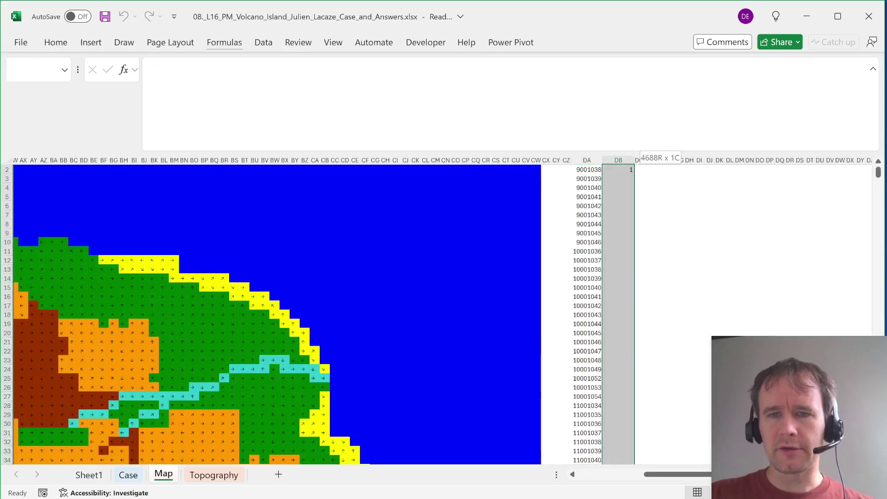
key(ctrl+d)
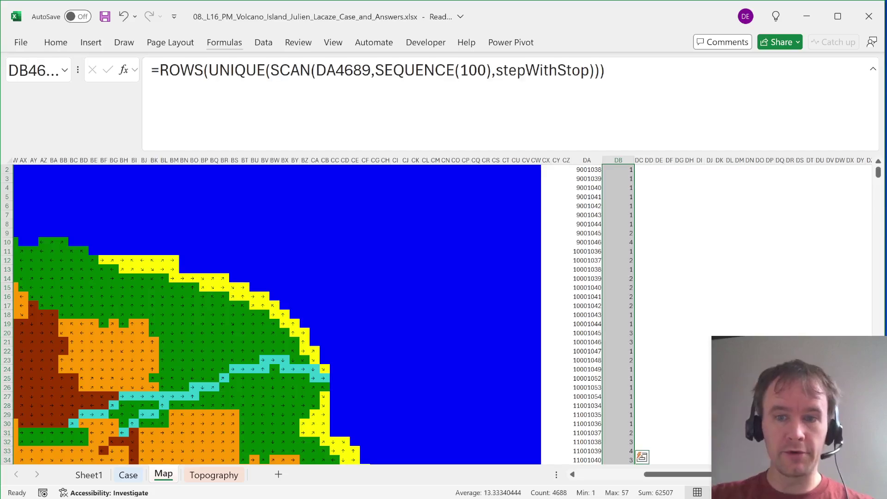
key(Return)
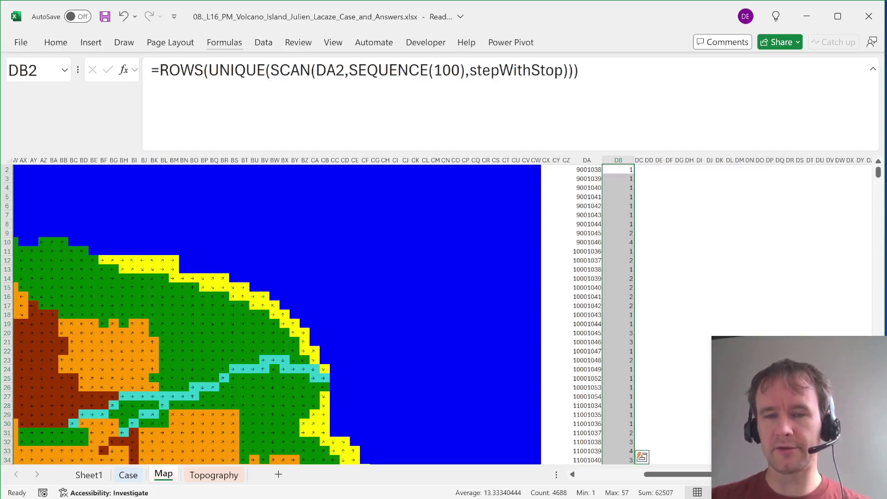
- Answer Bonus 5 in E36 of the Case sheet with =MAX(Map!DB2:DB4689), using the Paste With Function command
key(ctrl+c)
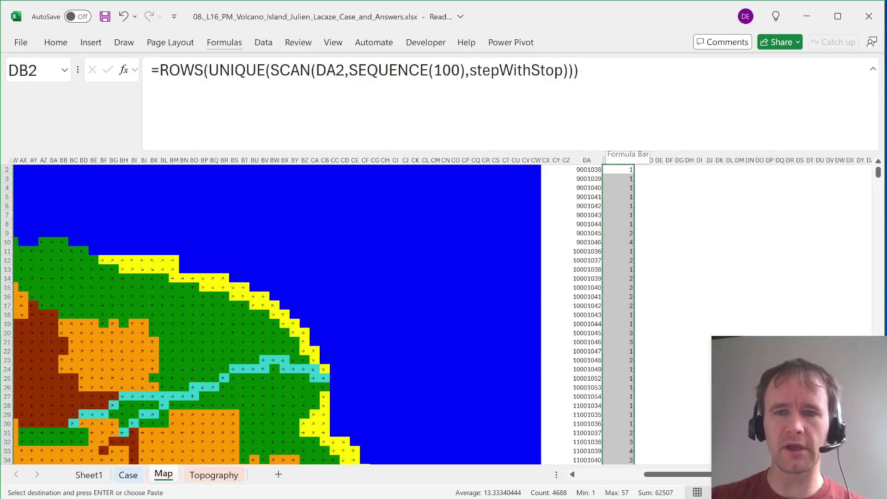
key(ctrl+Page_Up)
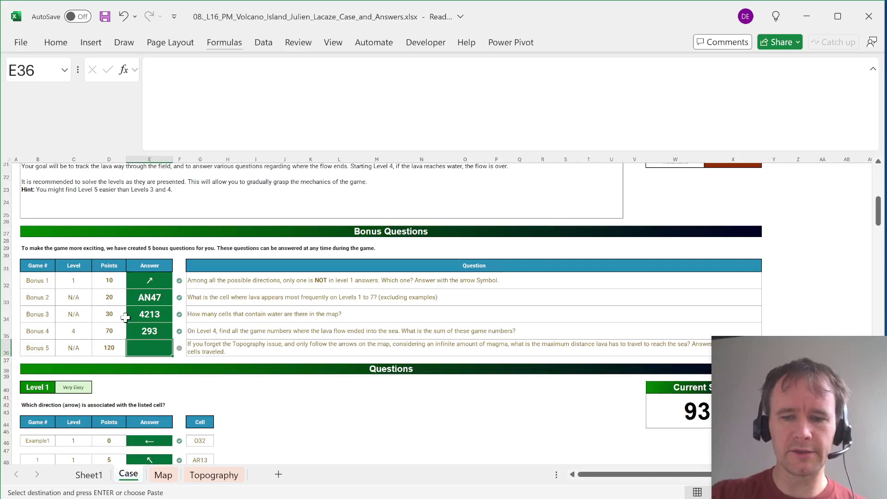
key(ctrl+shift+p)
text(pwf)
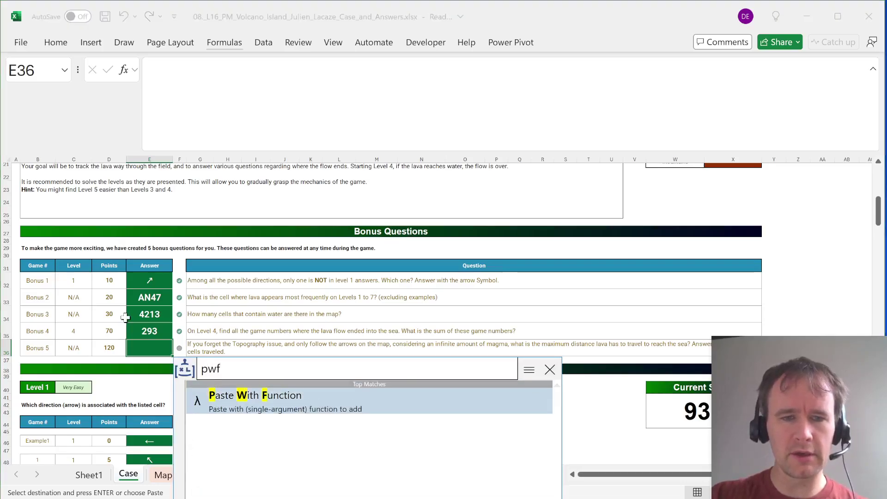
key(Return)
text(MAX)
key(Return)
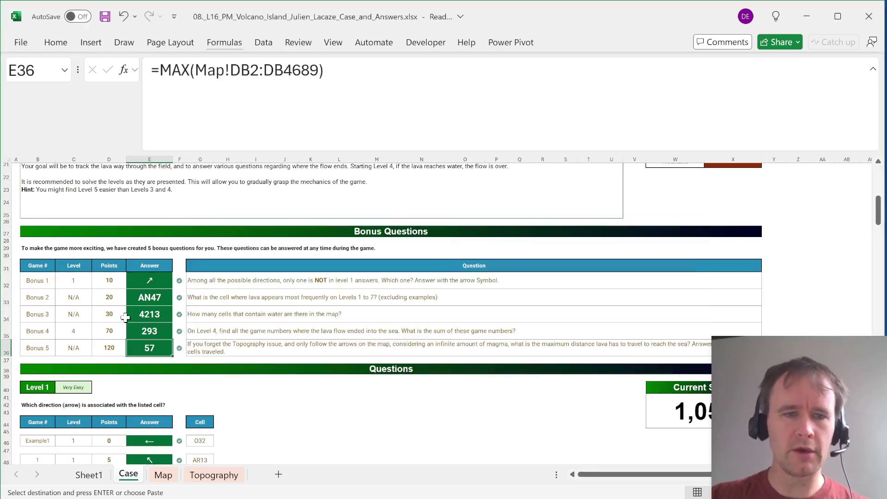
- Trace the Bonus 5 answer back to DB2 on the Map sheet and examine the SCAN part of its formula
key(ctrl+bracketleft)
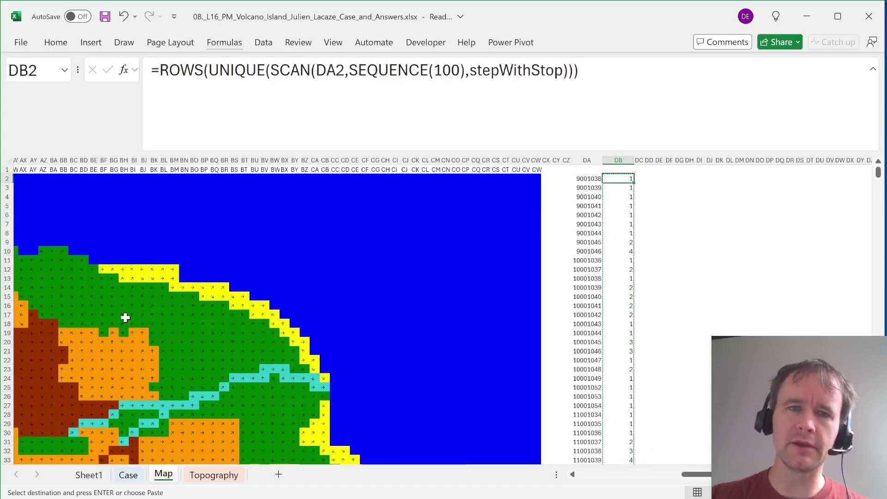
drag(270, 70, 476, 70)
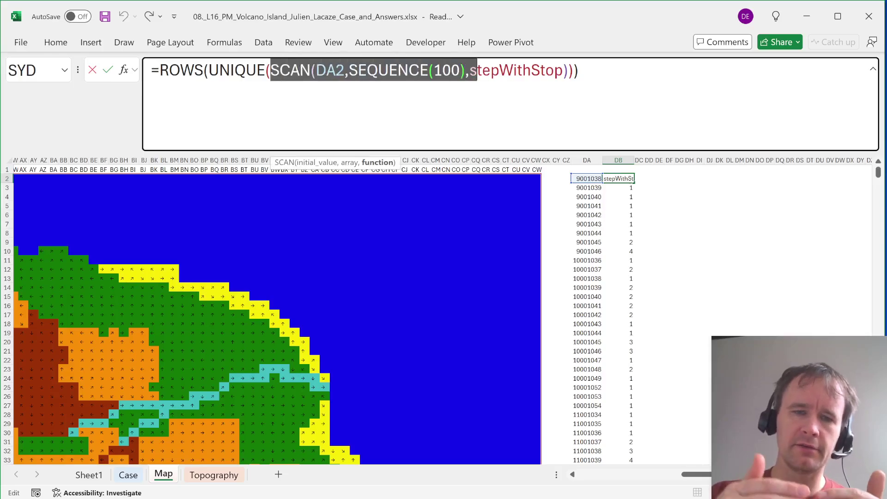
key(Escape)
- Examine the coastal cells BU16 to BW16 on the map to check how the last move into the sea is counted
click(260, 307)
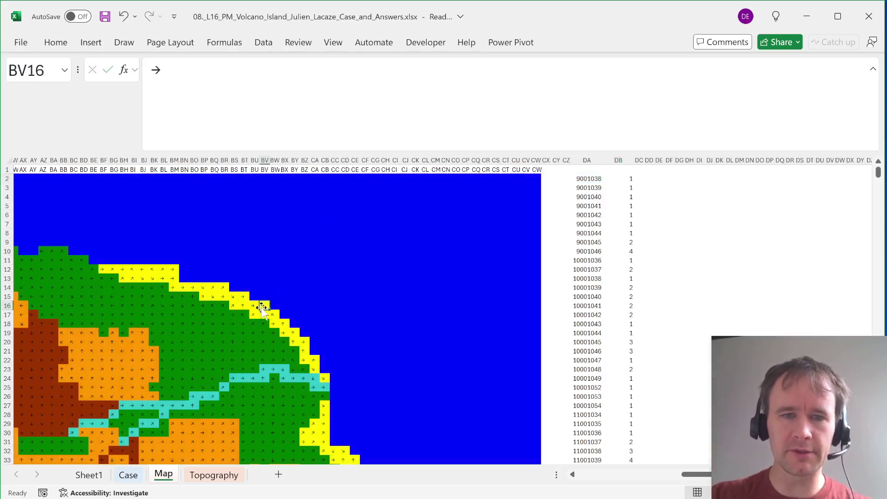
key(Left)
key(Right)
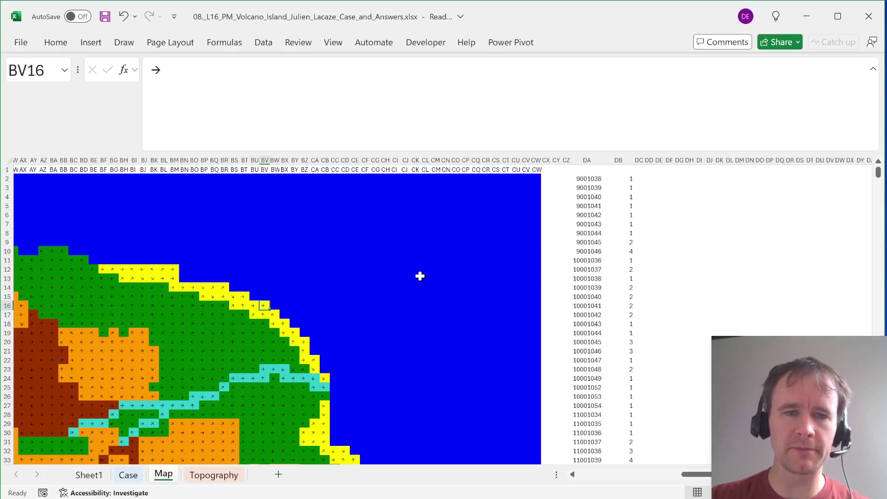
key(Right)
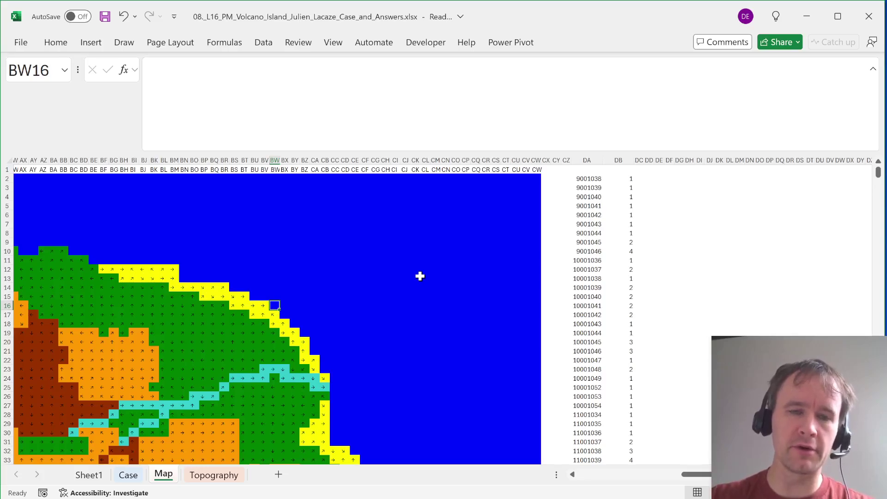
key(Left)
key(Left)
key(Right)
key(Right)
key(Left)
key(Left)
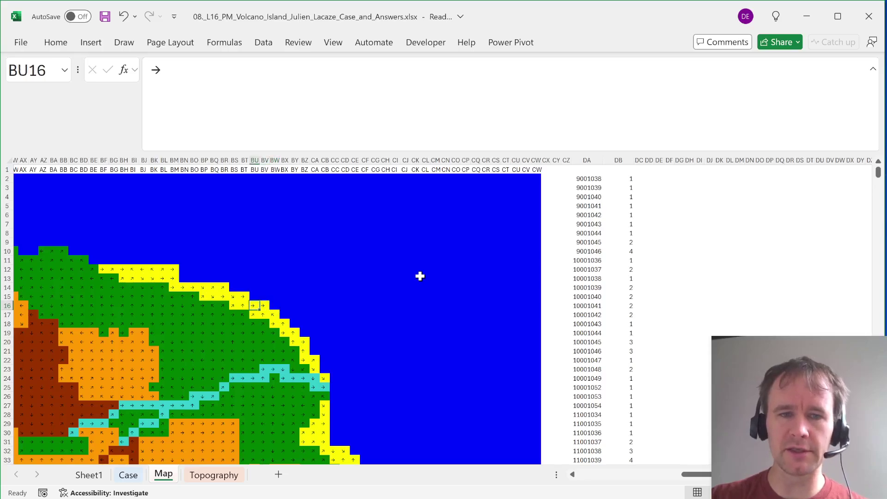
key(Right)
key(shift+Right)
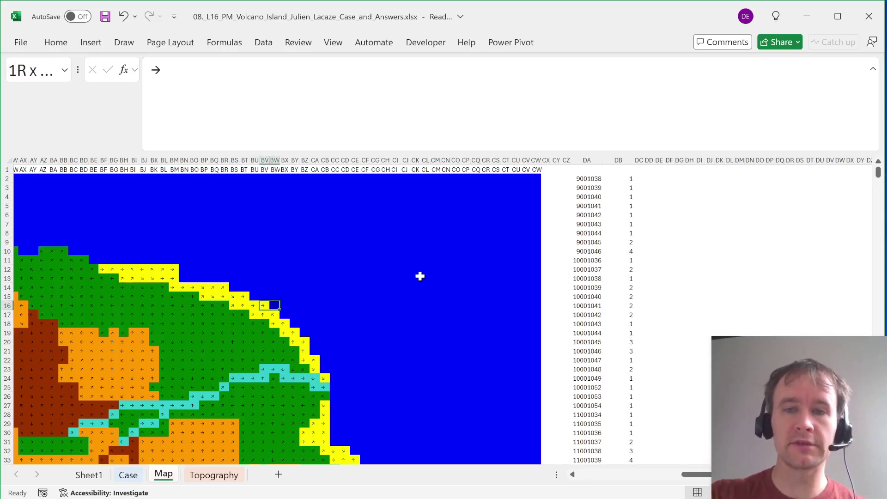
- Recheck the path-length formula in DB2 of the Map sheet and the column of results beneath it
click(626, 178)
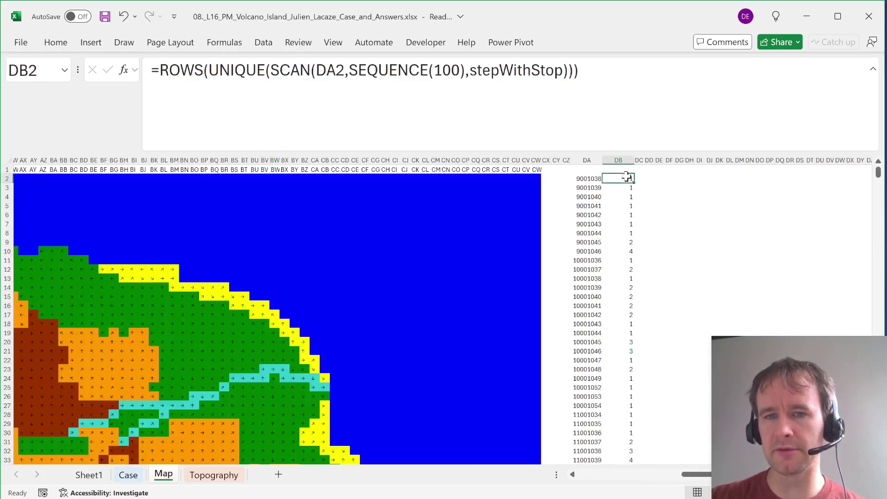
key(ctrl+shift+Down)
click(626, 178)
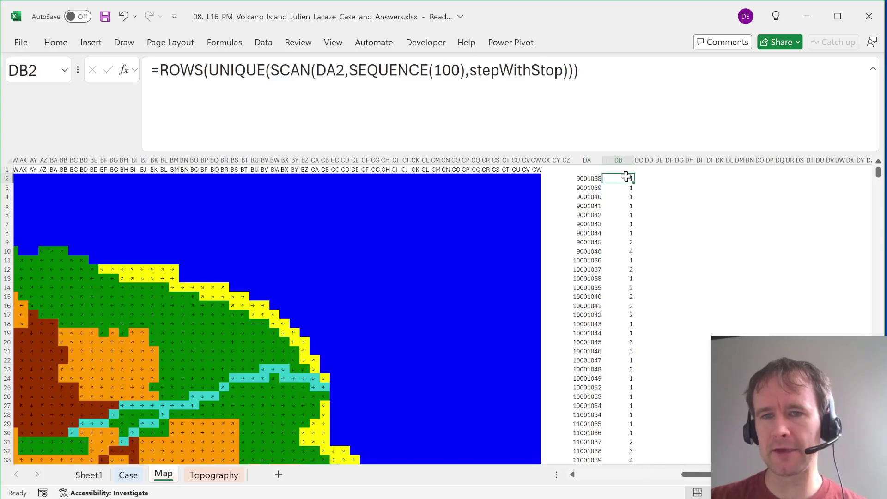
key(ctrl+Up)
key(ctrl+Left)
key(Left)
- Return to the Case sheet and read the Level 7 instructions and example below the Level 6 answers
key(ctrl+Page_Up)
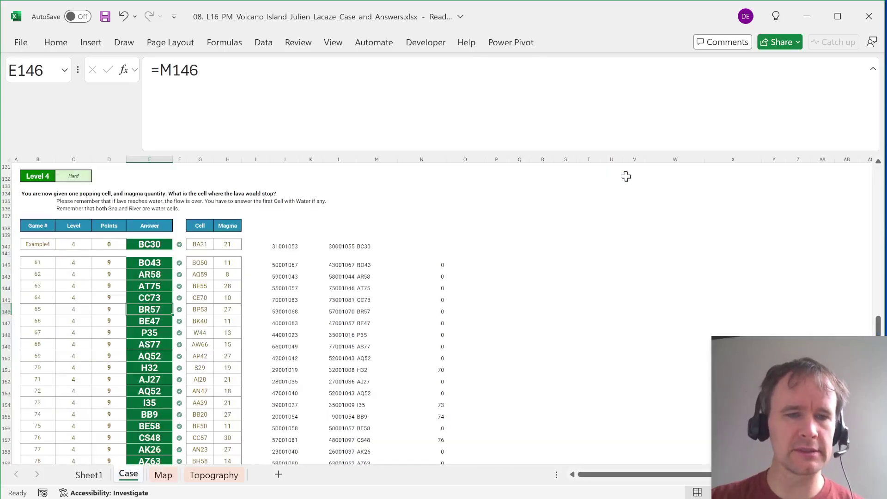
key(ctrl+Down)
key(ctrl+Down)
key(ctrl+Down)
key(ctrl+Down)
key(ctrl+Down)
key(ctrl+Down)
key(ctrl+Down)
key(ctrl+Up)
key(ctrl+Up)
key(ctrl+Up)
key(ctrl+Up)
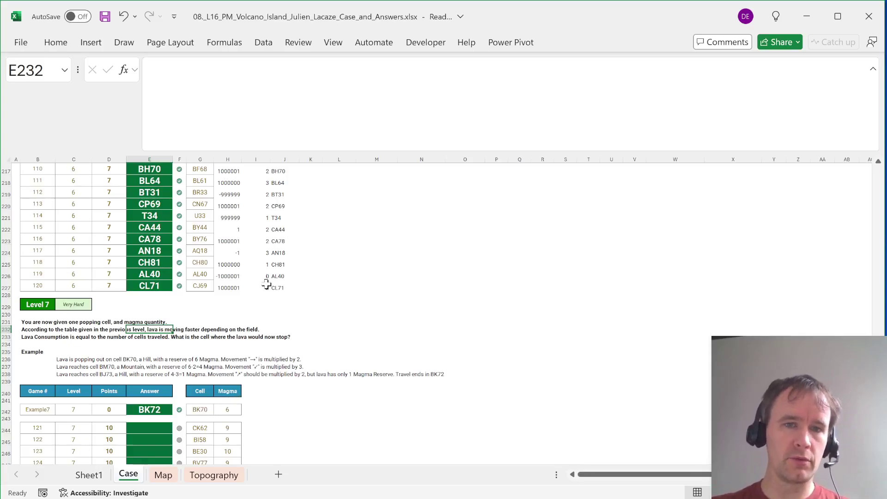
click(231, 286)
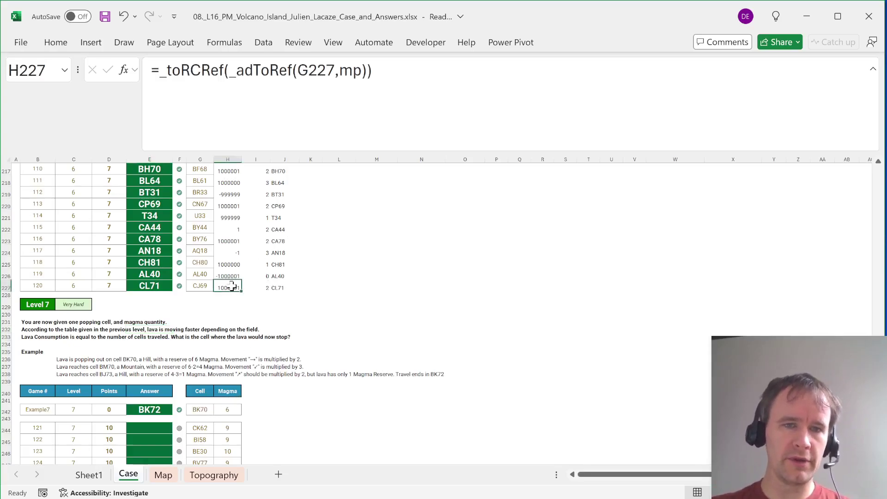
- Insert two blank rows at row 242, between the Level 7 table header and the Example7 row
click(224, 410)
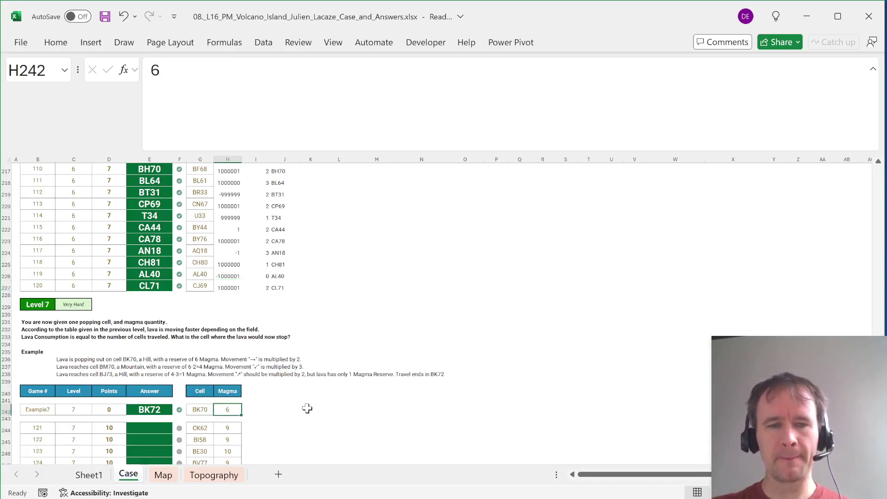
key(alt+h)
key(i)
key(r)
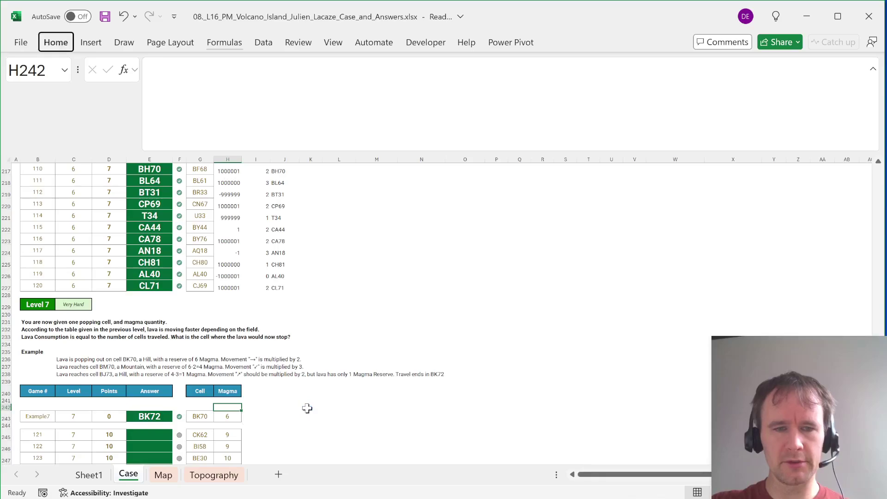
key(F4)
- Enter Example7 in B242 as the game selector for the Level 7 working row
key(Down)
key(Left)
key(Left)
key(Left)
key(Left)
key(Left)
key(Left)
key(Up)
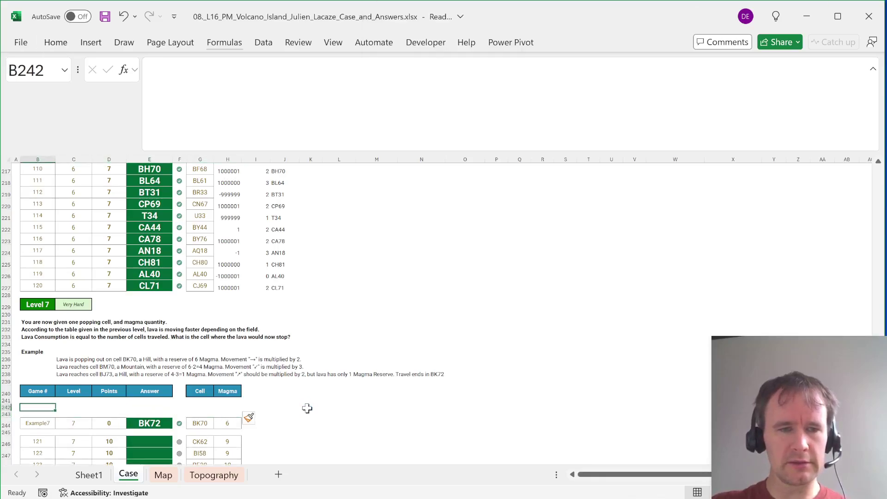
text(Example)
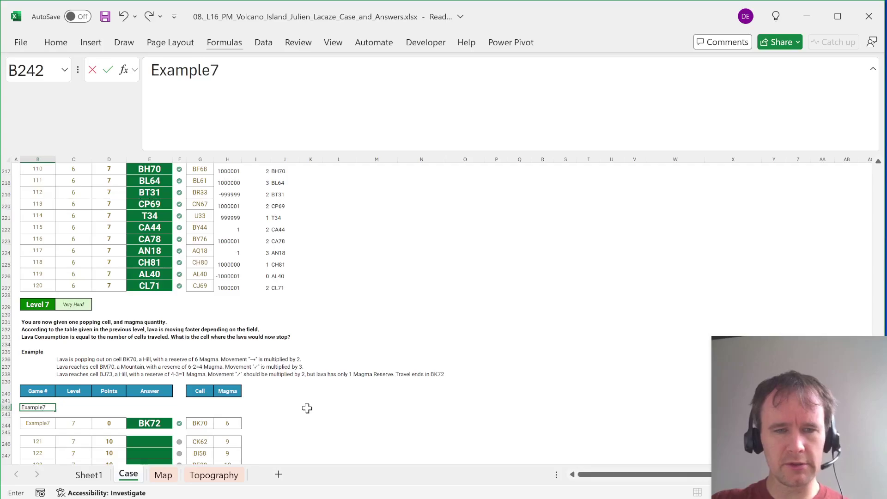
text(7)
key(Return)
- Look up the selected game's cell and magma in G242 with =XLOOKUP(B242,B244:B265,G244:H265)
key(Up)
key(Right)
key(Right)
key(Right)
key(Right)
key(Right)
text(=xl)
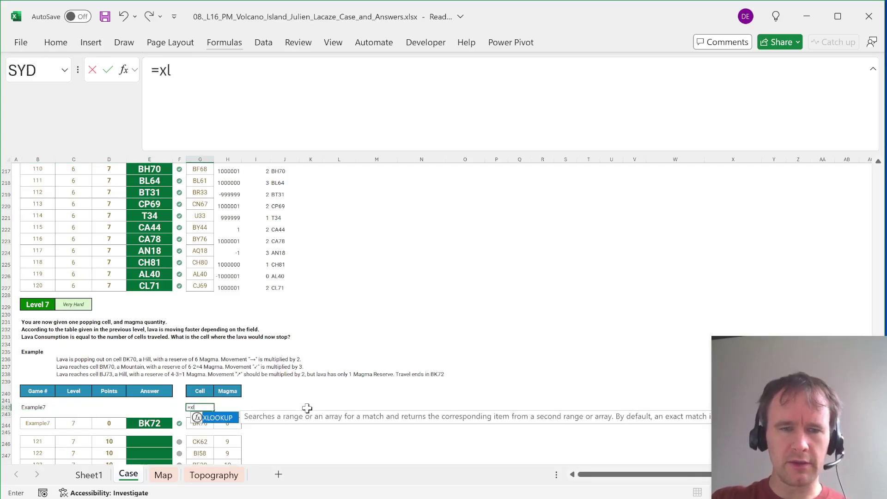
key(Tab)
key(Down)
key(Left)
key(Left)
key(Left)
key(Left)
key(Left)
key(Up)
text(,)
key(Down)
key(Left)
key(Left)
key(Left)
key(Left)
key(Left)
key(Down)
key(shift+Down)
key(shift+Down)
key(ctrl+shift+Down)
text(,)
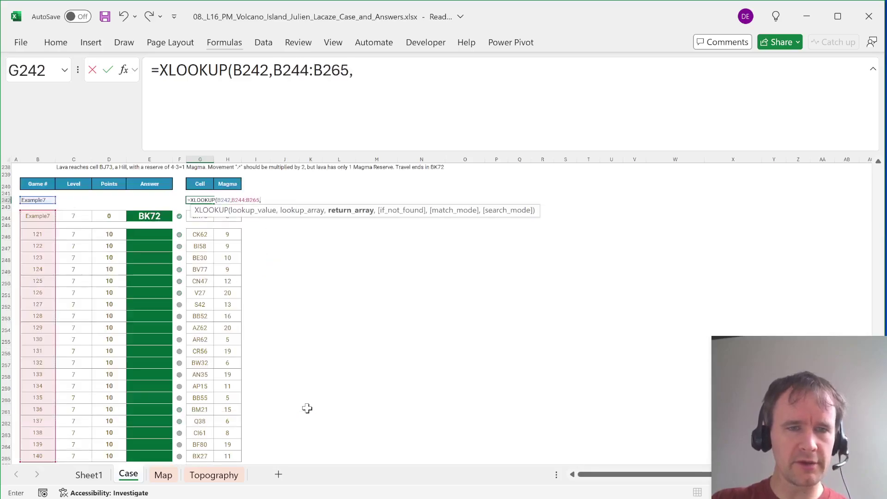
key(Down)
key(Down)
key(ctrl+shift+Down)
key(shift+Right)
key(Return)
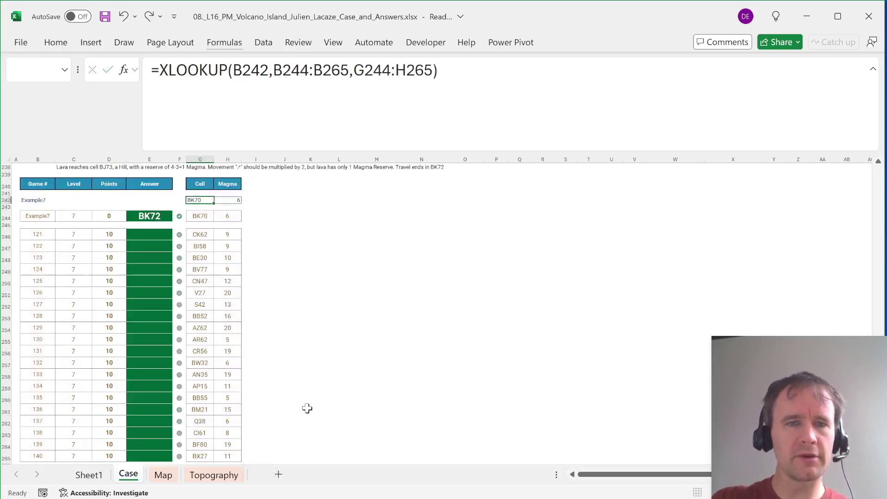
key(Up)
key(Right)
key(Right)
key(Left)
key(Left)
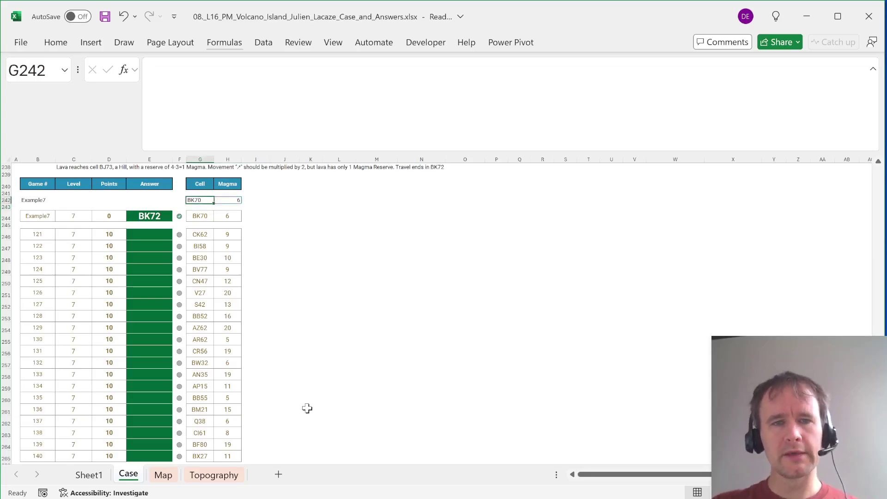
- Convert the starting cell in G242 to a row-column reference in J242 with the _toRCRef function
key(Right)
key(Right)
key(Right)
text(=toc)
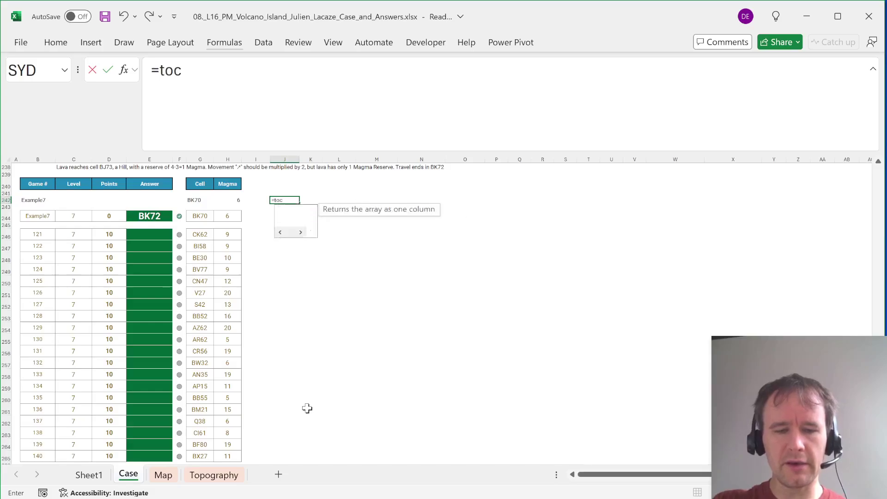
key(BackSpace)
text(rc)
key(Down)
key(Down)
key(Down)
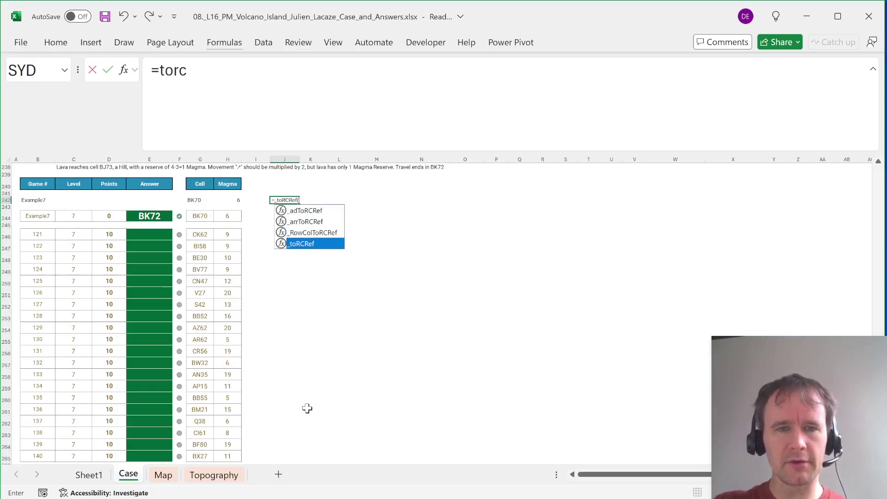
key(Tab)
key(Left)
key(Left)
key(Left)
text())
key(Return)
- Label the working columns J241 to L241 as Start, Arrow and Mult
key(Up)
key(Right)
key(Left)
key(Up)
text(Start)
key(Tab)
text(Arrow)
key(Tab)
text(Mult)
key(Return)
key(Right)
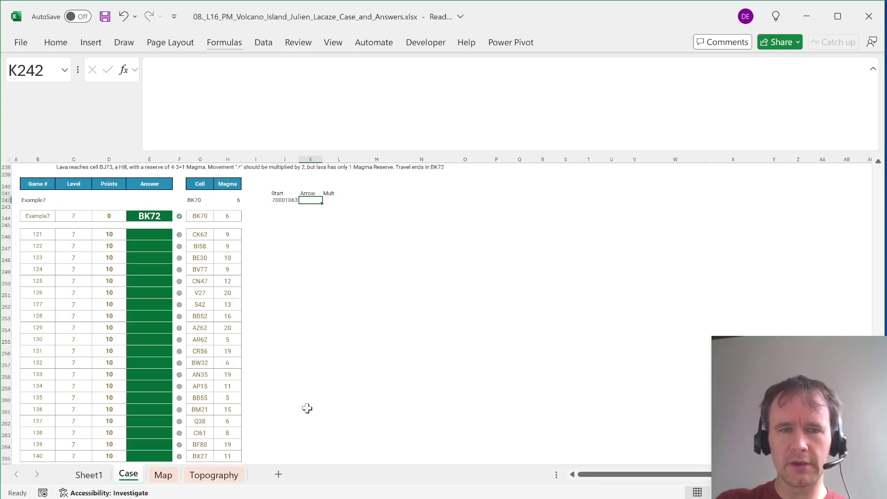
- Fetch the map arrow for the start cell in K242 with =_rcRefToRef(J242,mp)
text(=rc)
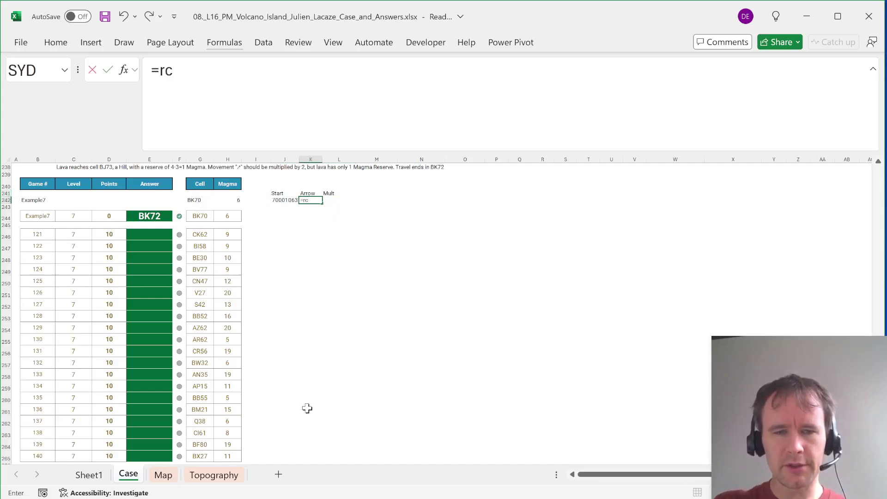
text(ref)
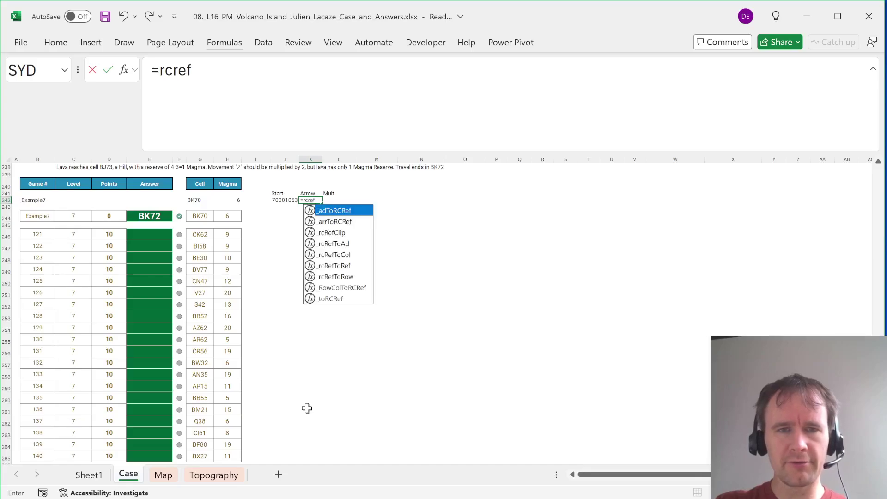
text(tor)
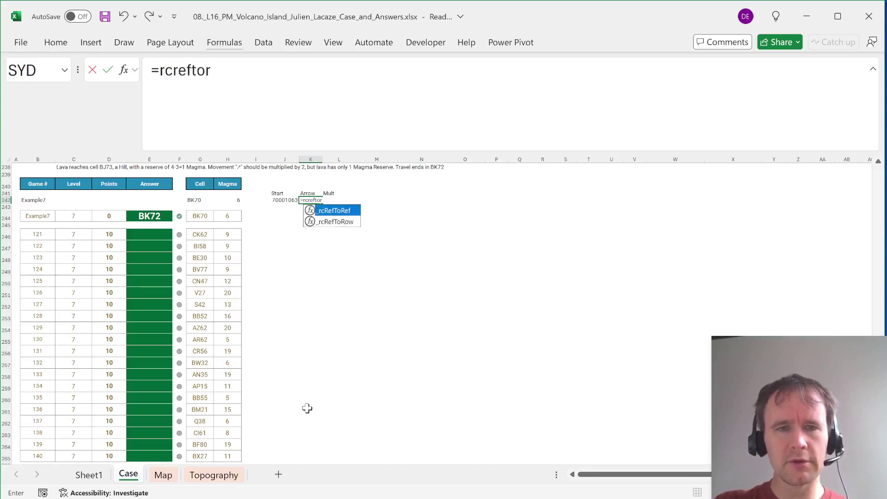
key(Tab)
key(Left)
text(,)
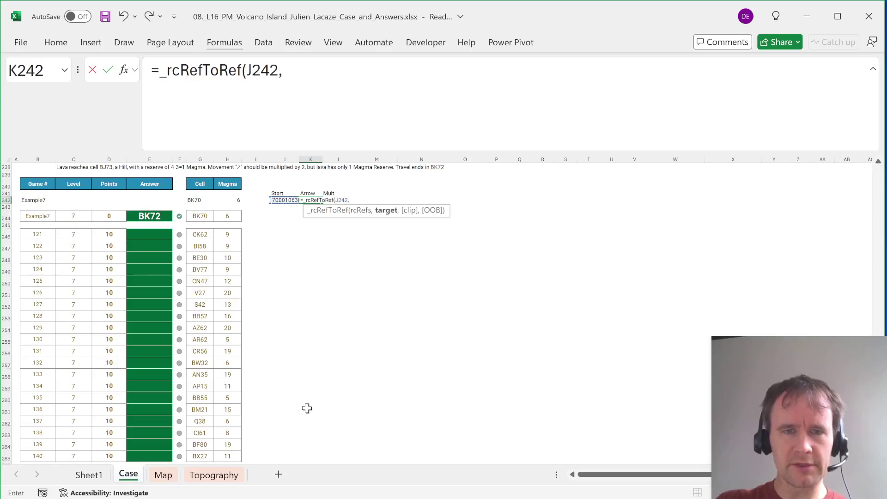
text(mp)
key(Return)
key(Up)
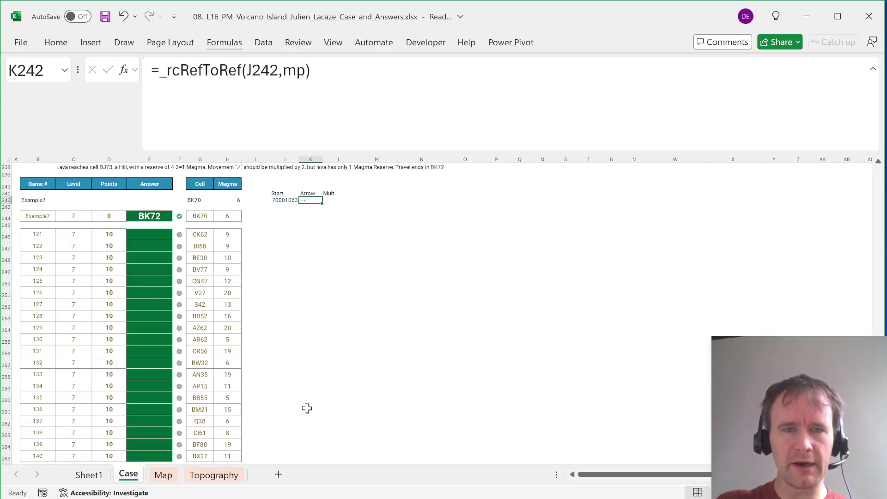
- Wrap the K242 formula in an RCRef conversion function so the arrow becomes a numeric row-column offset
click(159, 70)
text(to)
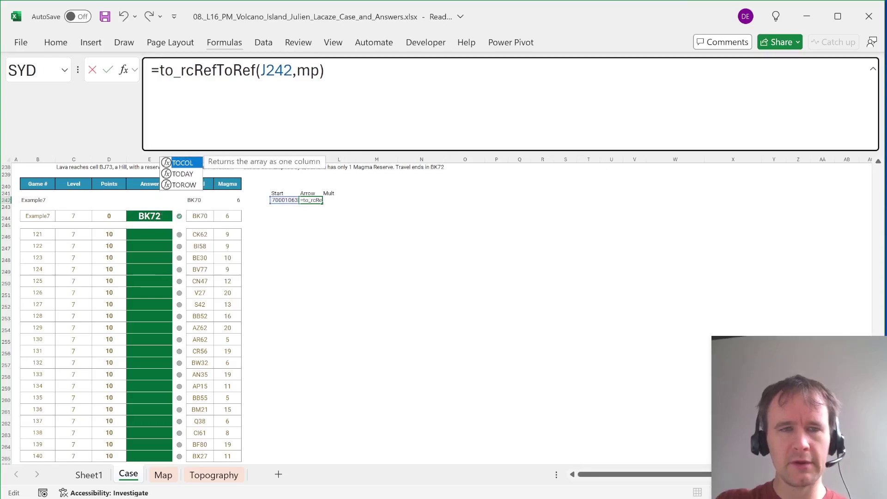
text(rc)
key(Down)
key(Down)
key(Tab)
text())
key(Return)
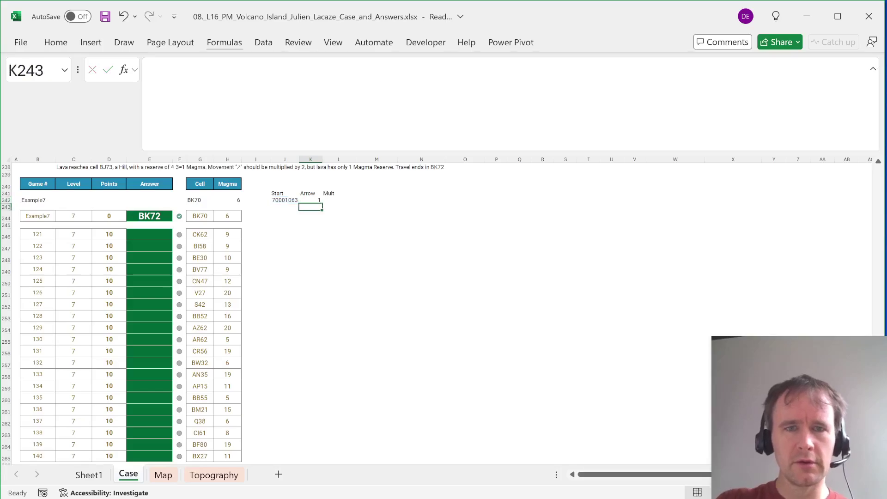
key(Up)
- Fetch the start cell's topography value in L242 with =_rcRefToRef(J242,tp)
click(338, 200)
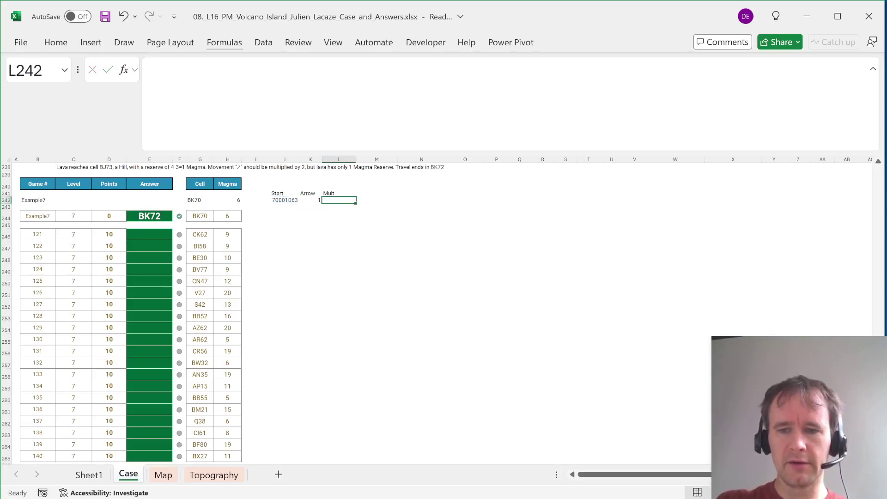
text(=rc)
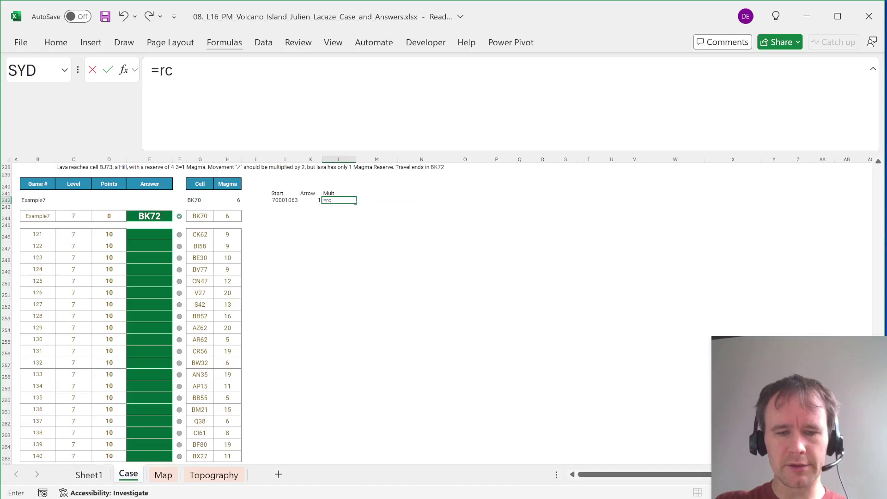
text(reftor)
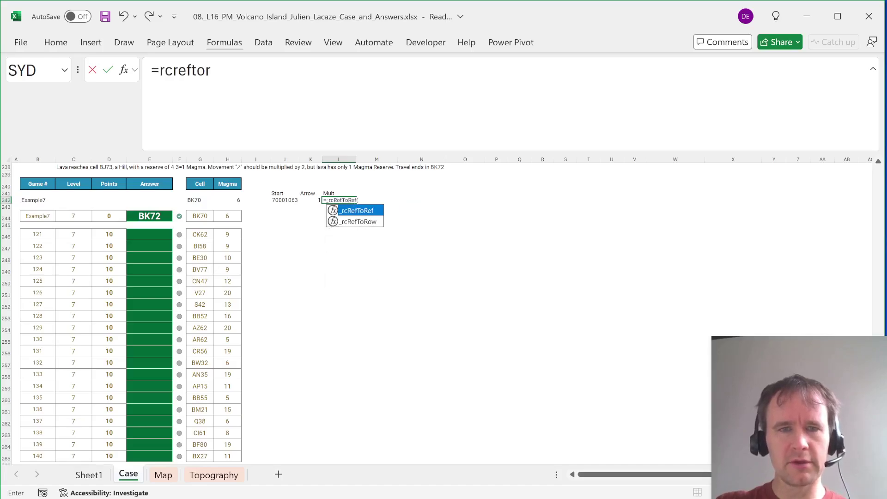
key(Tab)
key(Left)
key(Left)
text(,tp)
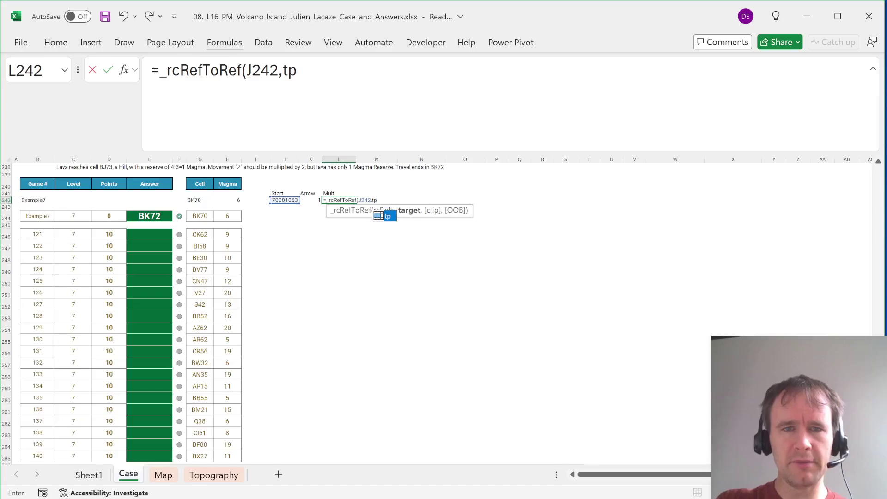
key(Return)
key(Up)
- Turn L242 into the movement multiplier with =XLOOKUP(_rcRefToRef(J242,tp),Color,Movement)
click(160, 70)
text(xl)
key(Tab)
key(End)
text(,col)
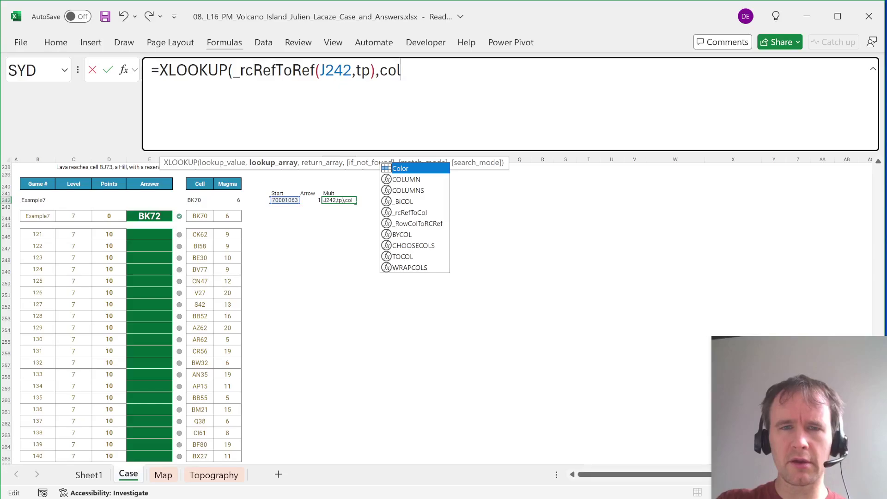
key(Tab)
text(,mov)
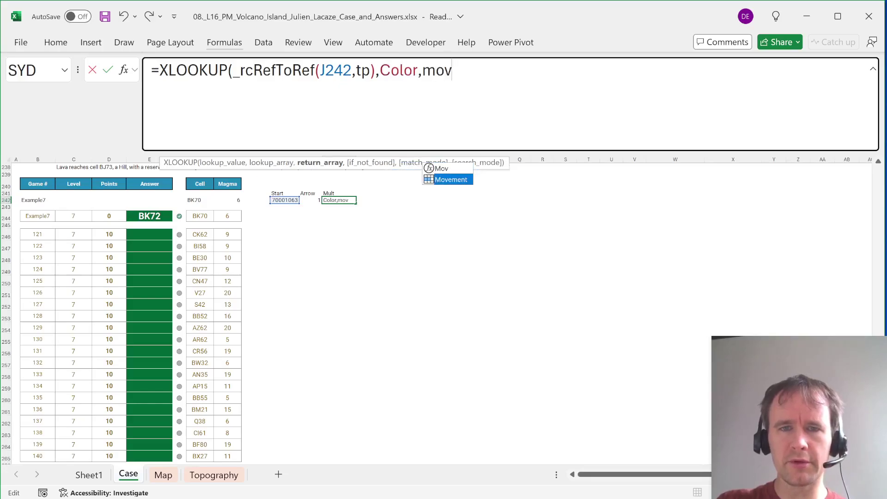
key(Tab)
text())
key(Return)
key(Up)
- Add the header Magma in M241 and link M242 to the magma quantity with =H242
click(377, 200)
click(376, 193)
text(Magma)
key(Return)
text(=)
click(284, 200)
key(Return)
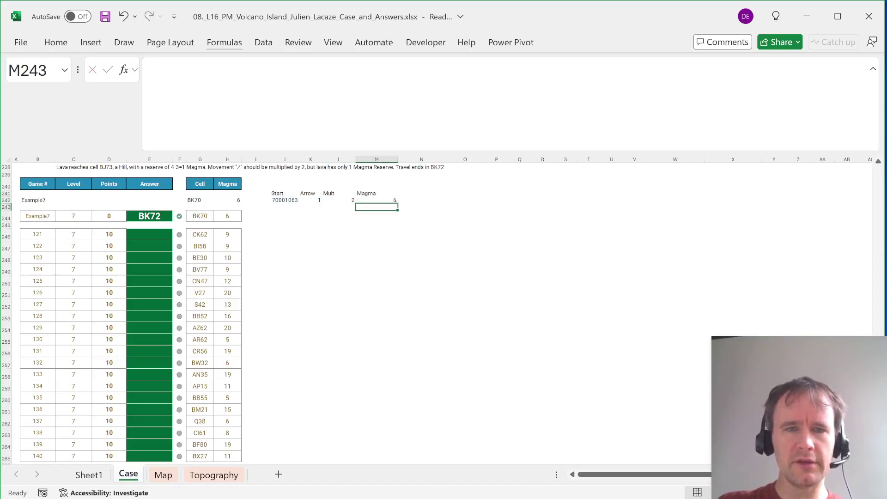
- Add the header Move in N241 and check the Magma and Mult formulas in row 242 against the Level 7 example
key(Up)
click(421, 193)
text(Move)
key(Return)
scroll(92, 264, up, 3)
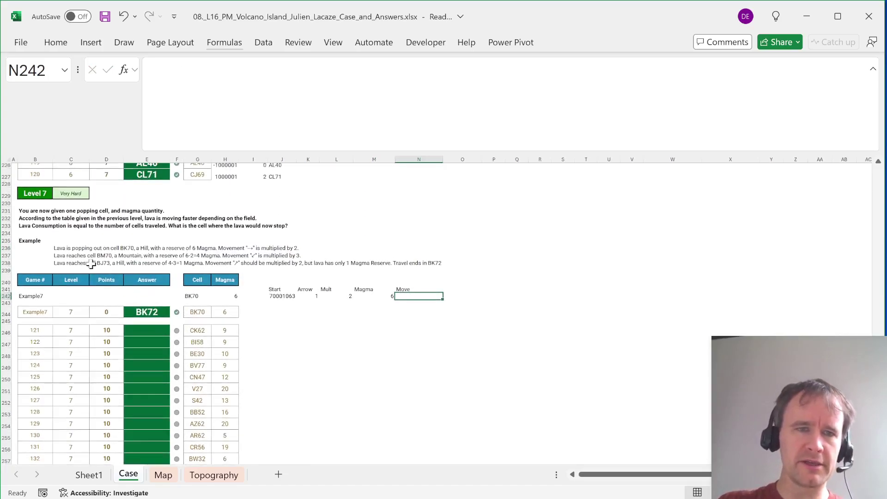
click(377, 296)
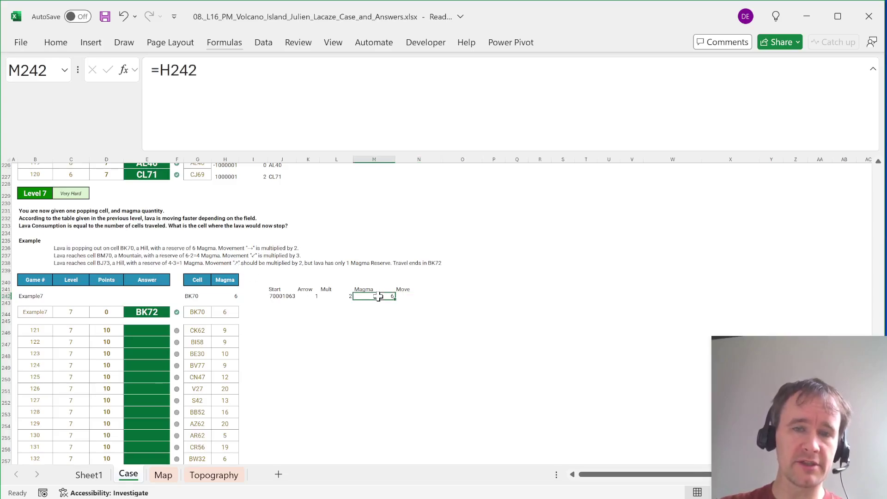
click(334, 296)
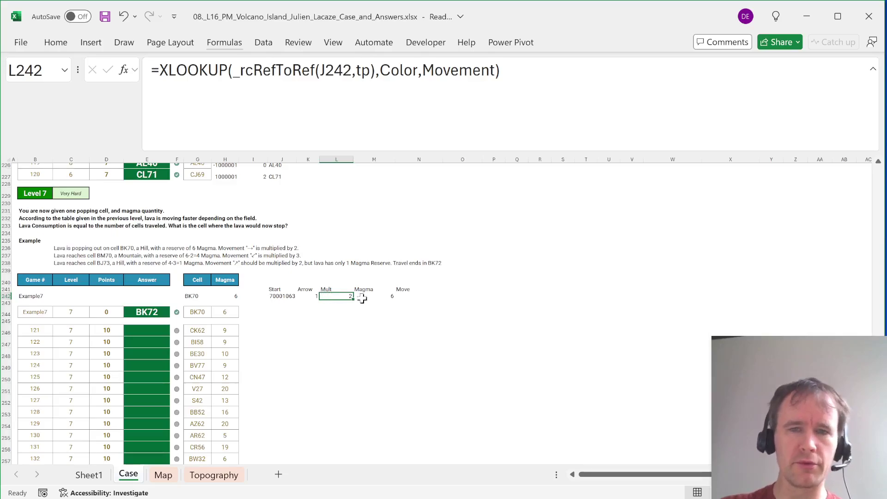
- Calculate the Move value in N242 as the smaller of magma and multiplier with =MIN(M242,L242)
click(410, 294)
text(=min)
key(Tab)
key(Left)
text(,)
key(Left)
key(Left)
key(Return)
- Compute the next cell reference in J243 with =J242+K242*N242
key(Left)
key(Left)
key(Left)
key(Left)
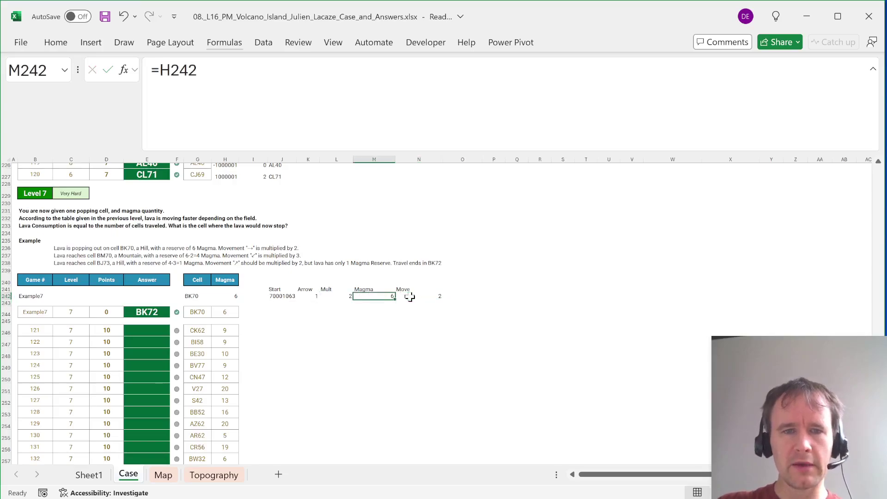
text(=)
key(Up)
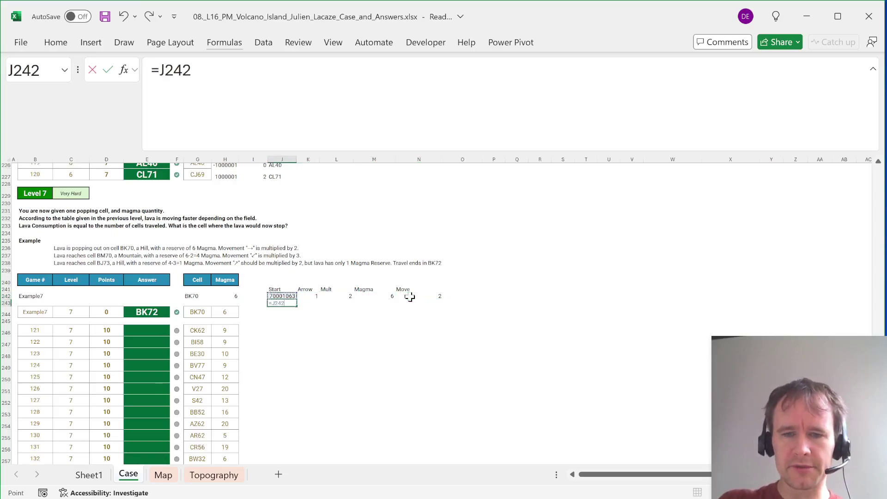
text(+)
key(Up)
key(Right)
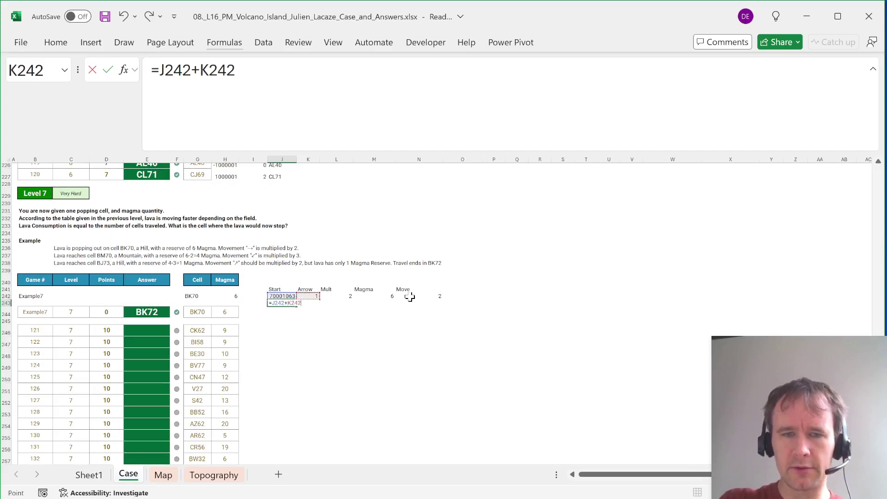
text(*)
click(410, 296)
key(Return)
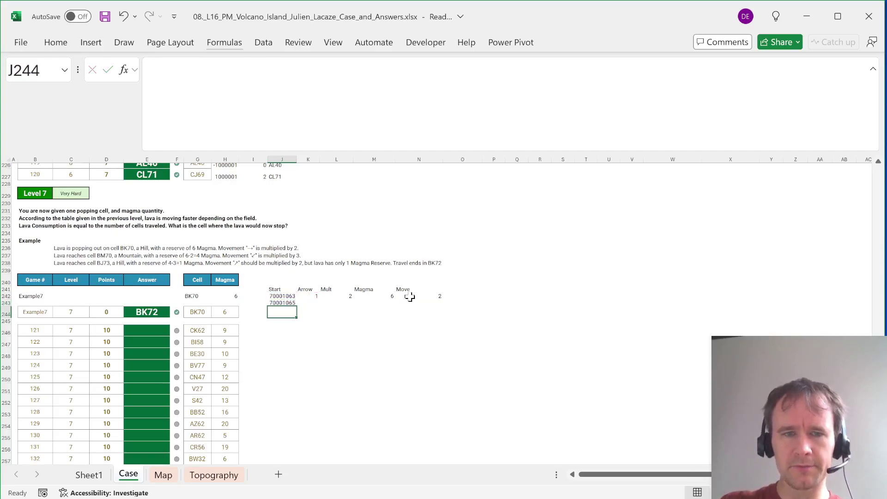
- Calculate the remaining magma in M243 with =M242-N242 and copy the Move formula down into N243
key(Up)
key(Right)
key(Right)
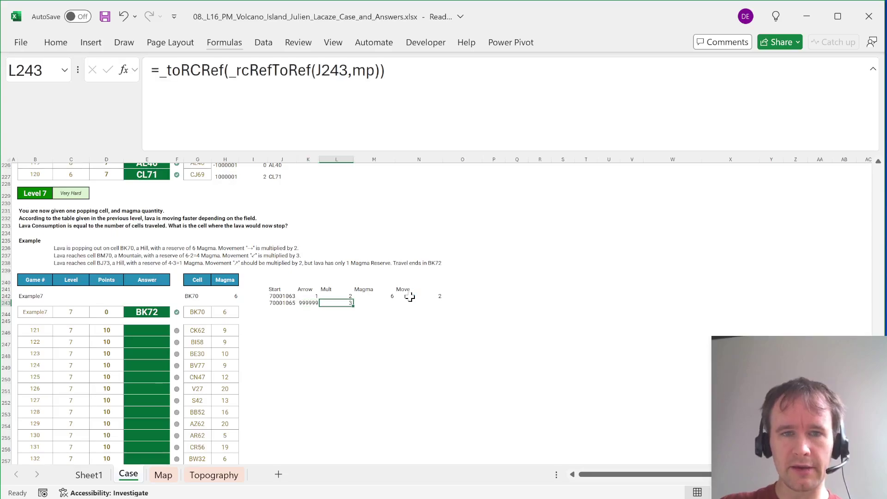
key(Right)
text(=)
key(Up)
text(-)
key(Up)
key(Right)
key(Tab)
key(ctrl+d)
- Fill the movement formulas in J243:N243 down through row 247
key(Left)
key(Left)
key(Left)
key(Left)
key(ctrl+shift+Right)
key(shift+Down)
key(ctrl+d)
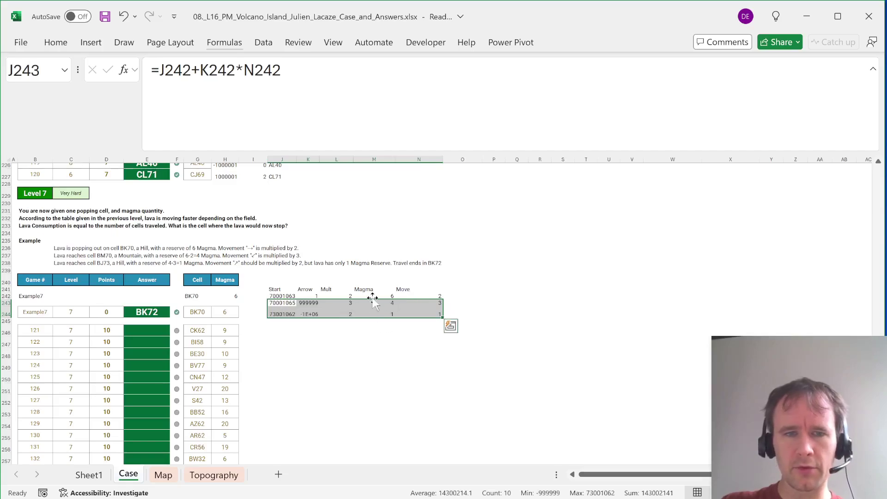
key(shift+Down)
key(shift+Down)
key(shift+Down)
key(ctrl+d)
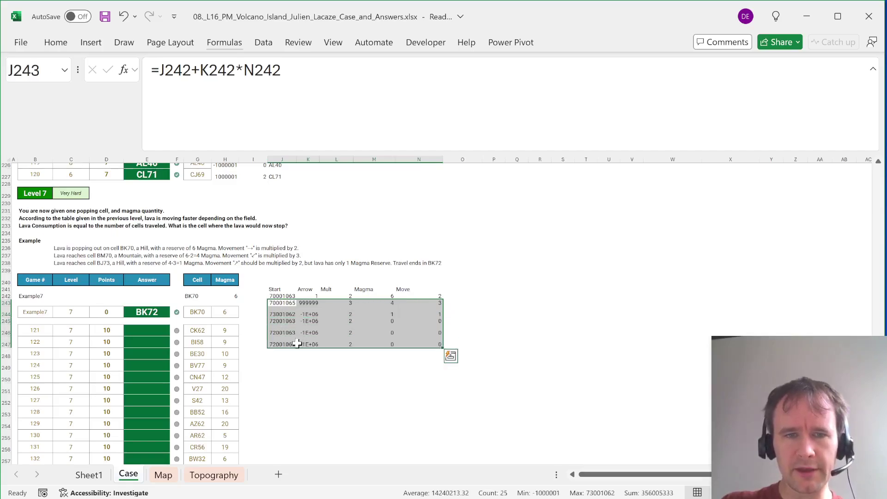
- Extend the movement formulas from J247:N247 down to row 265
click(279, 322)
key(Up)
key(Down)
key(Down)
key(Down)
key(shift+Right)
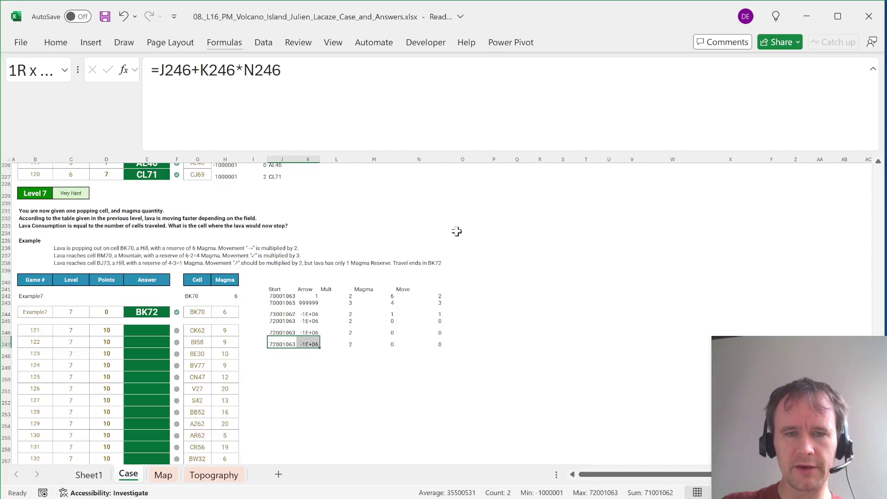
key(shift+Right)
key(shift+Right)
key(shift+Right)
key(shift+Down)
key(shift+Down)
key(shift+Down)
key(shift+Down)
key(shift+Down)
key(shift+Down)
key(shift+Down)
key(shift+Down)
key(shift+Down)
key(shift+Down)
key(shift+Down)
key(shift+Down)
key(shift+Down)
key(shift+Down)
key(shift+Down)
key(shift+Down)
key(shift+Down)
key(shift+Down)
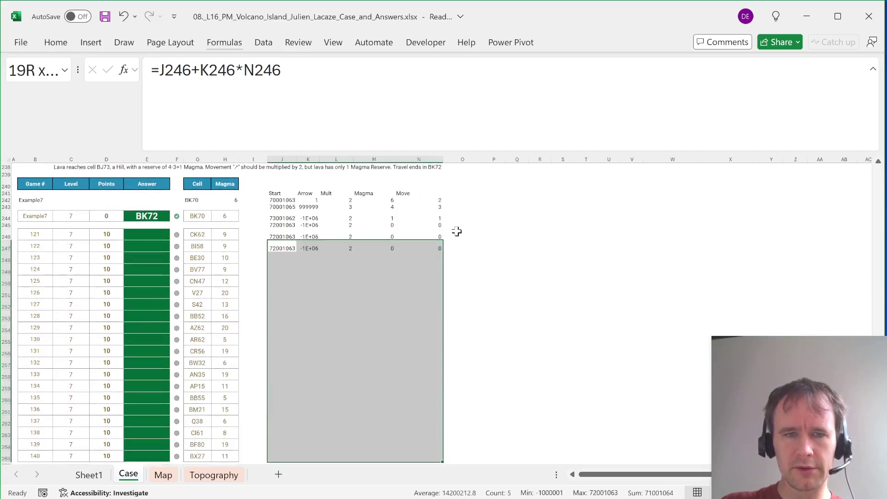
key(ctrl+d)
- Convert the final lava position to a cell address in R241 with =_rcRefToAd(J265)
key(Left)
key(Left)
key(Up)
key(ctrl+shift+Down)
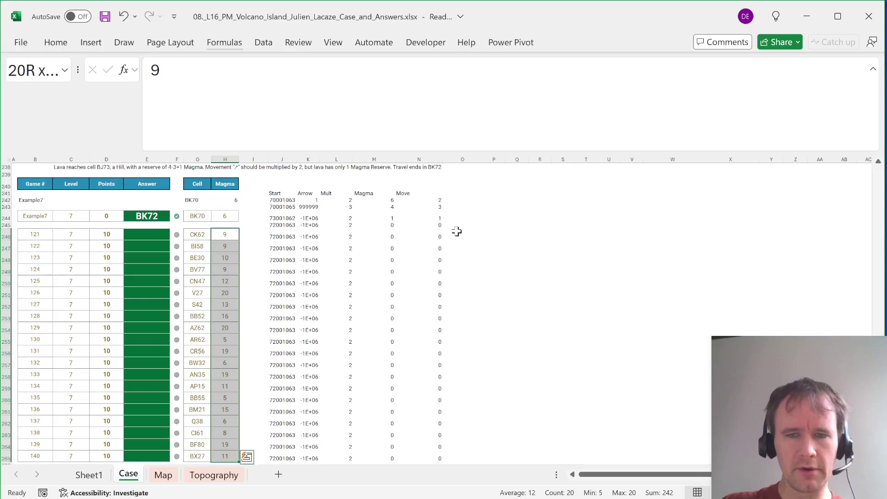
key(Right)
key(Right)
key(Up)
key(Up)
key(Up)
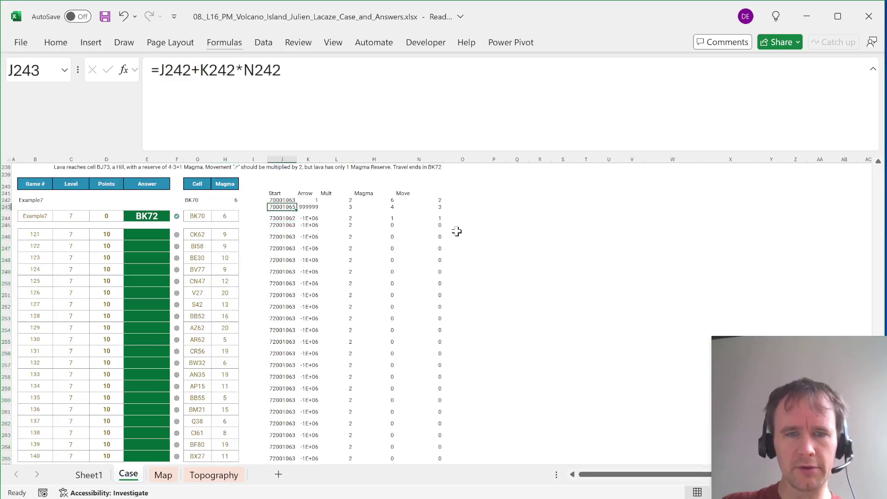
key(ctrl+shift+Down)
key(Up)
key(Up)
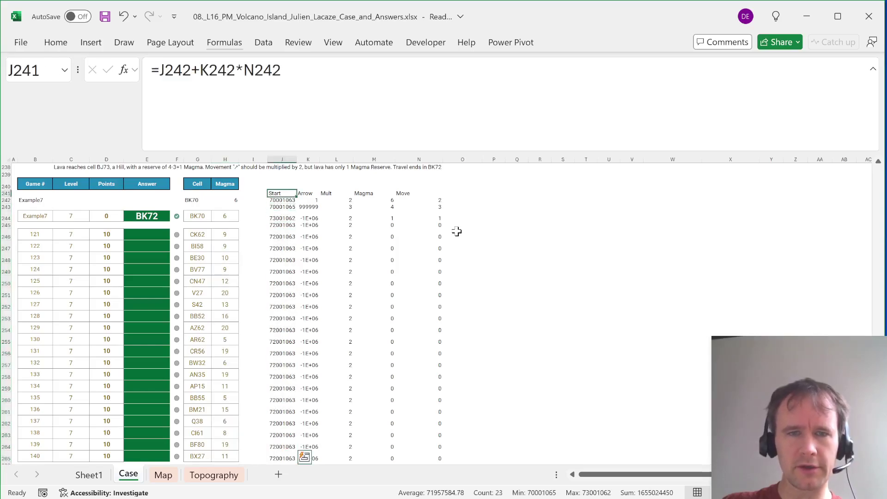
key(Right)
key(Right)
key(Right)
key(Right)
key(Right)
key(Right)
key(Right)
key(Right)
text(=)
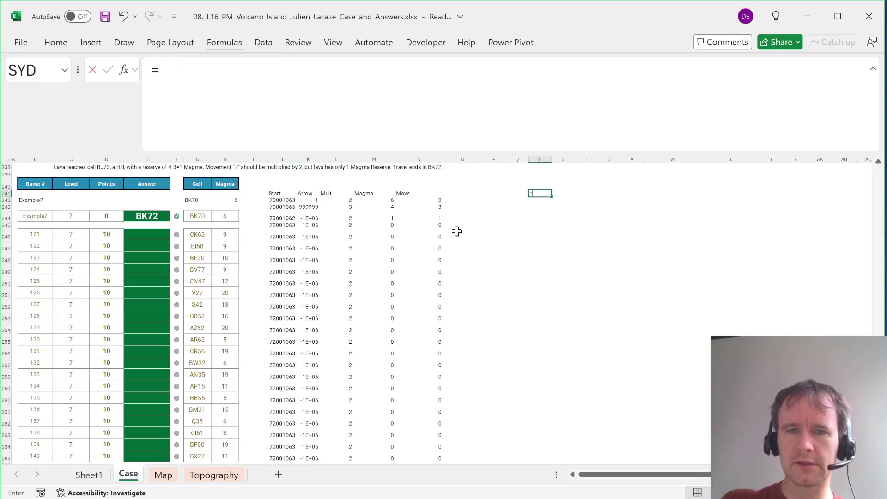
text(toad)
key(Tab)
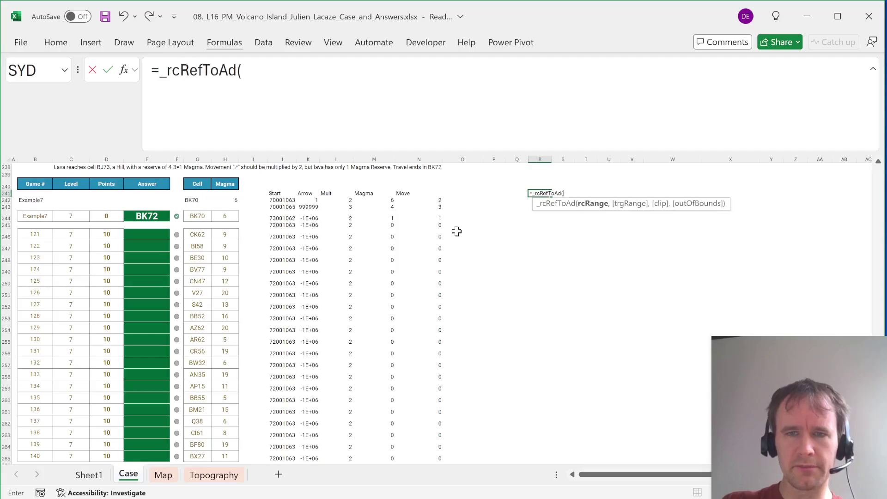
click(283, 457)
text())
key(Return)
- List the Level 7 game numbers from Q242 downward with =B246:B265
key(Left)
text(=)
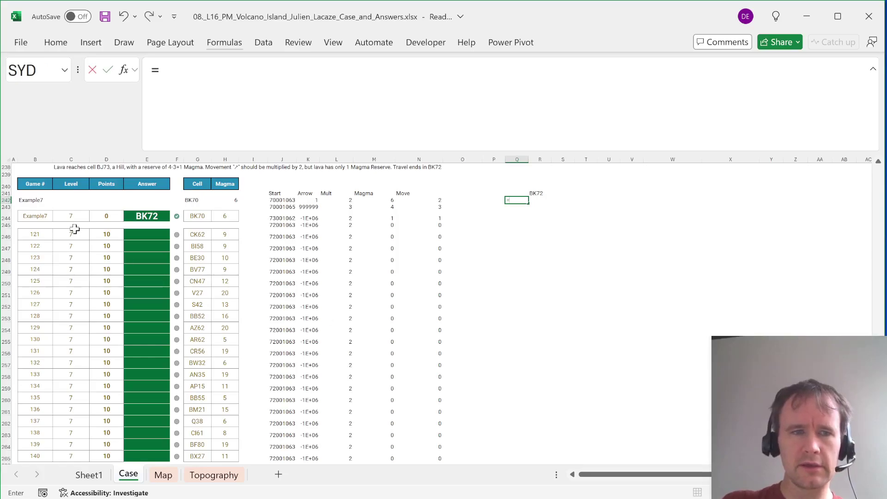
click(34, 235)
key(ctrl+shift+Down)
key(Return)
- Create a what-if data table over Q241:R261 with B242 as the column input cell
key(Up)
key(Up)
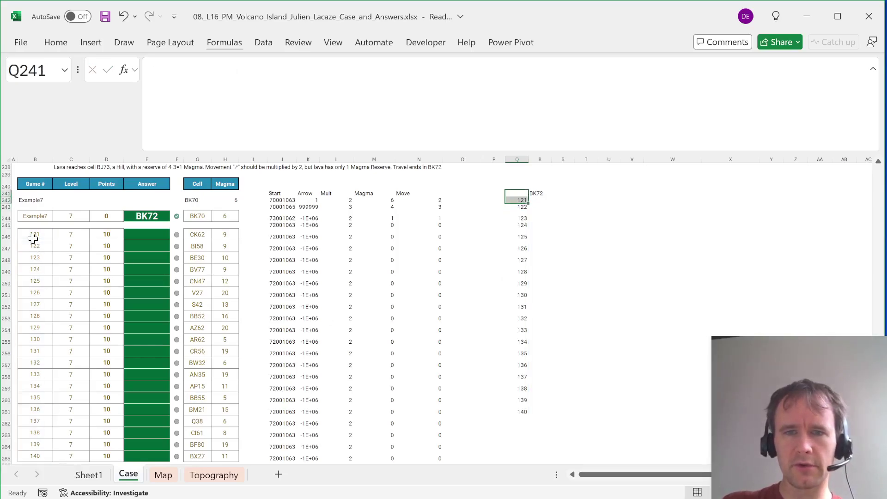
key(ctrl+shift+Down)
key(shift+Right)
key(alt+a)
key(w)
key(t)
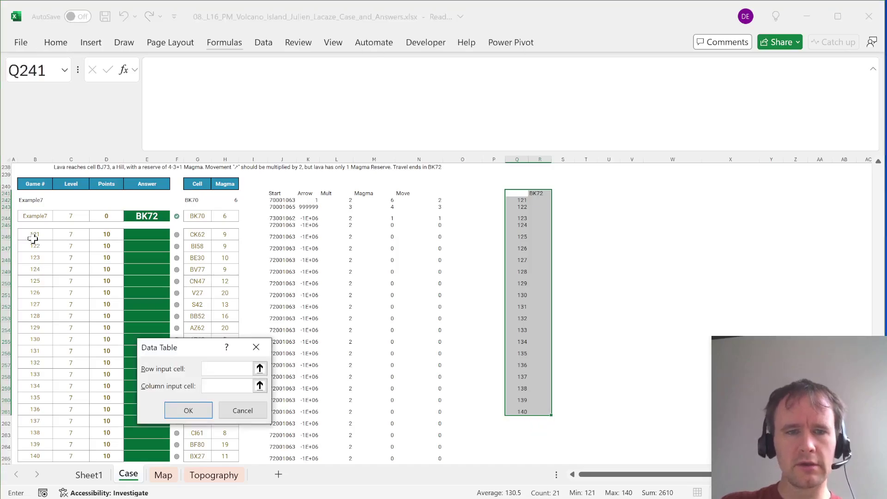
click(36, 200)
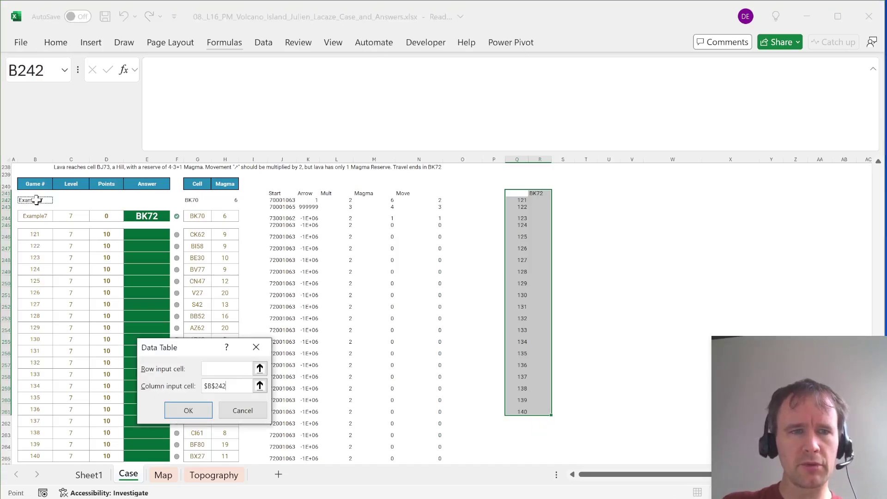
key(Return)
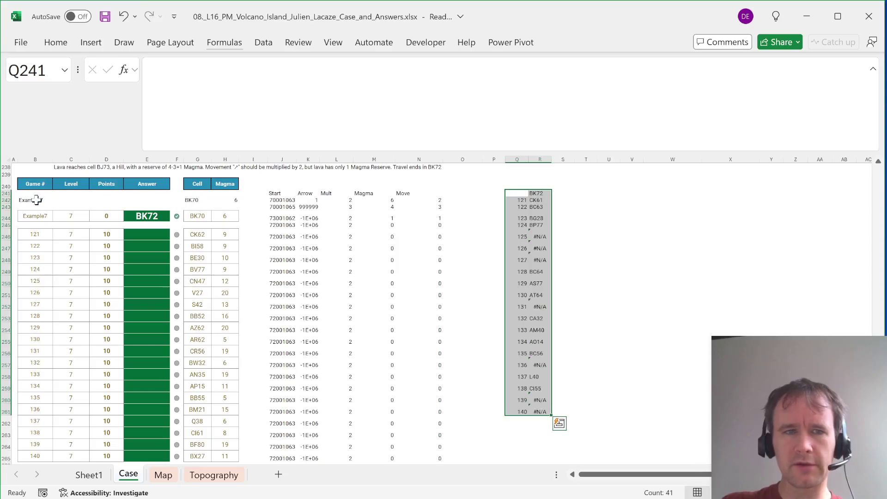
- Set the game number in B242 to 125 and evaluate the _rcRefToRef(J244,mp) part of K244
click(36, 200)
text(125)
key(Return)
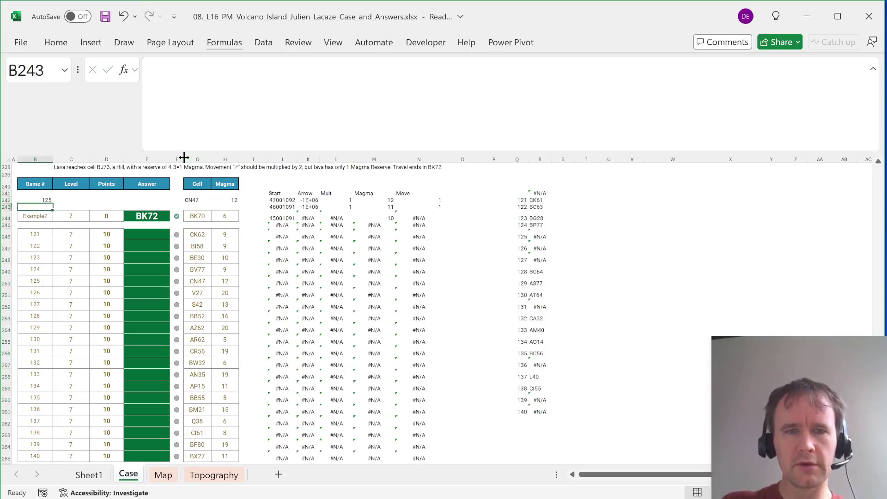
click(308, 219)
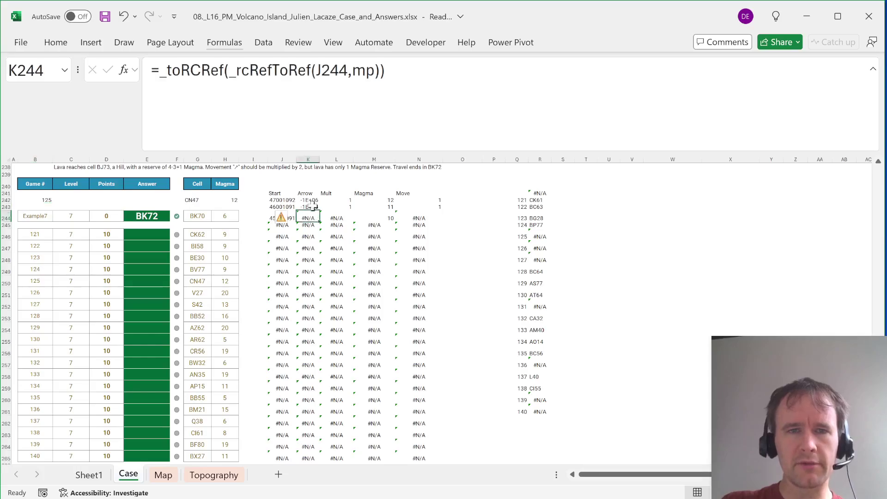
click(229, 69)
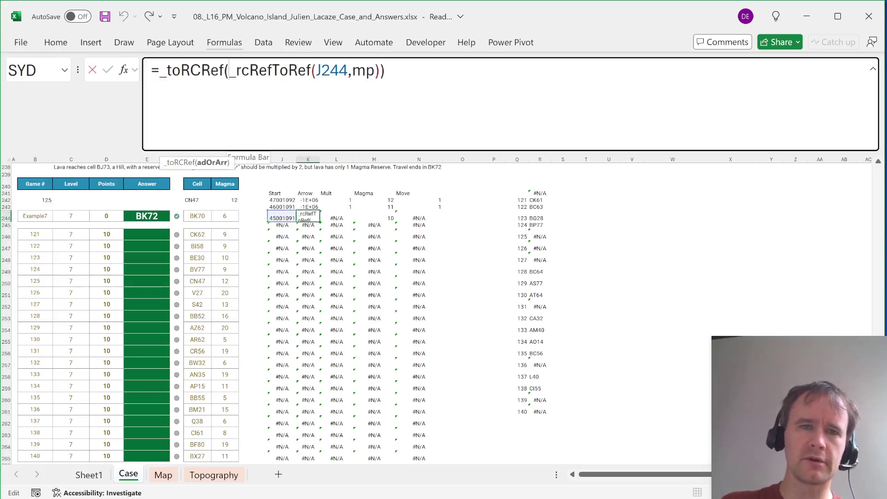
drag(228, 69, 379, 69)
key(F9)
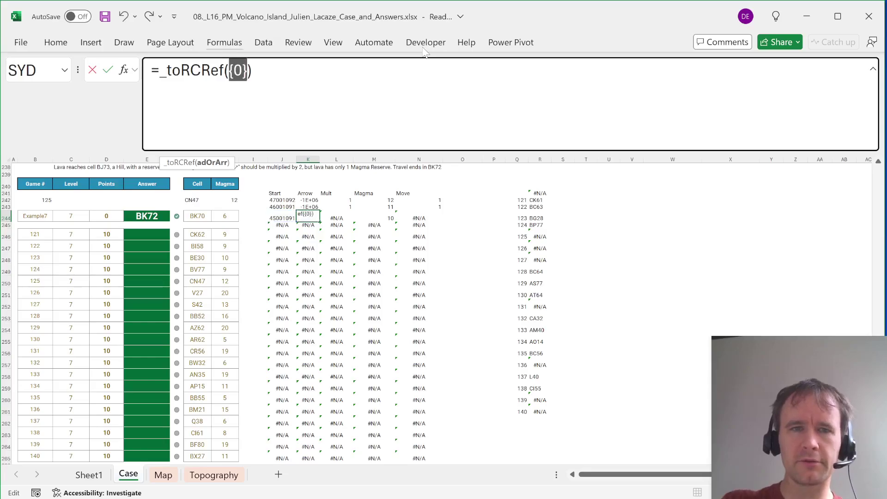
key(Escape)
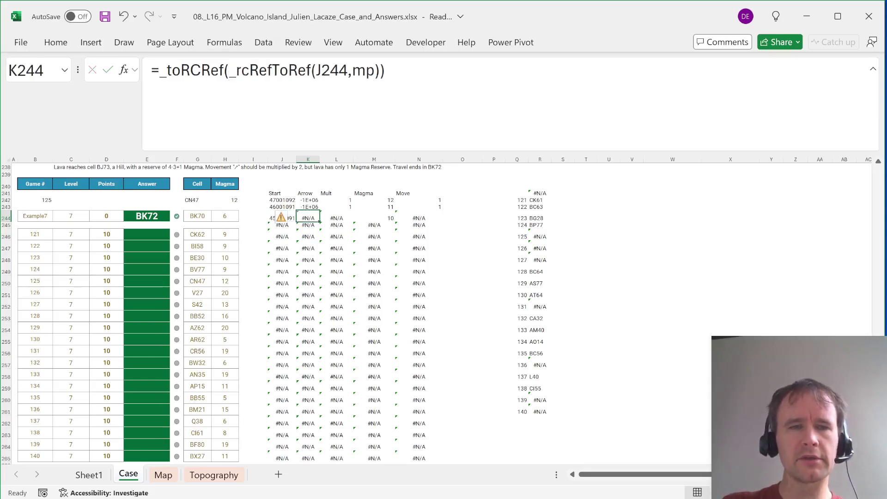
- Wrap the Arrow formula in K244 as =IFERROR(_toRCRef(_rcRefToRef(J244,mp)),0)
click(156, 70)
text(ifer)
key(Tab)
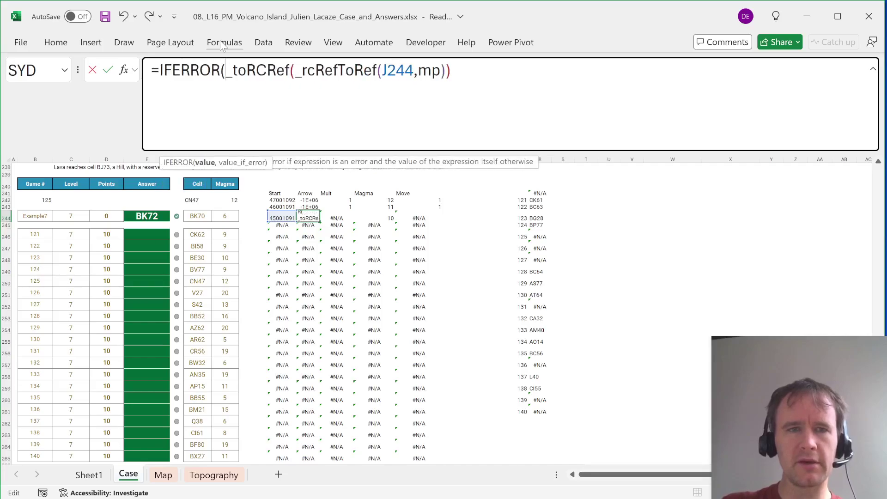
key(End)
text(,0))
key(ctrl+Return)
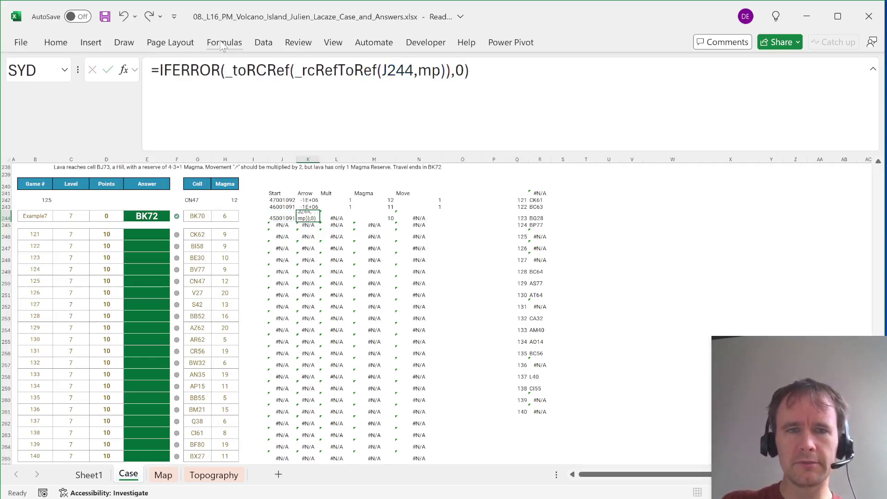
- Copy the IFERROR version from K244 down the Arrow column to row 265 and into the Arrow cells above it
key(ctrl+shift+Down)
key(ctrl+d)
key(Up)
key(ctrl+c)
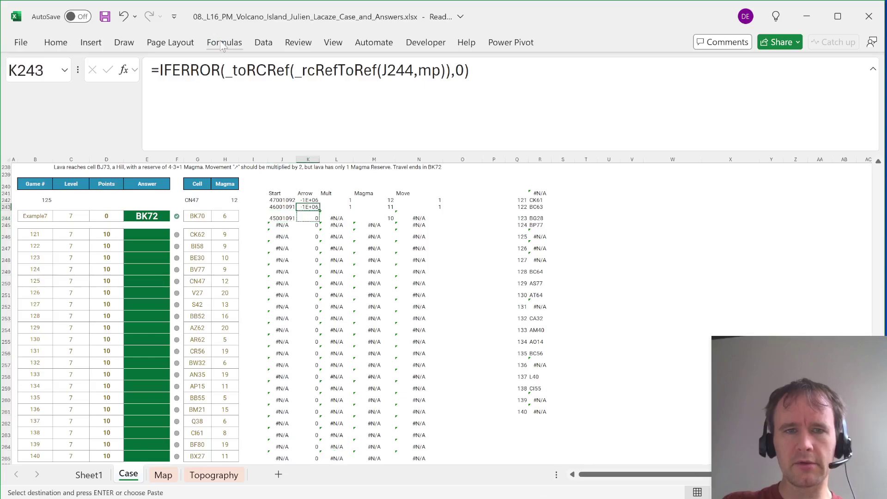
key(shift+Down)
key(shift+Up)
key(Down)
key(Right)
key(ctrl+v)
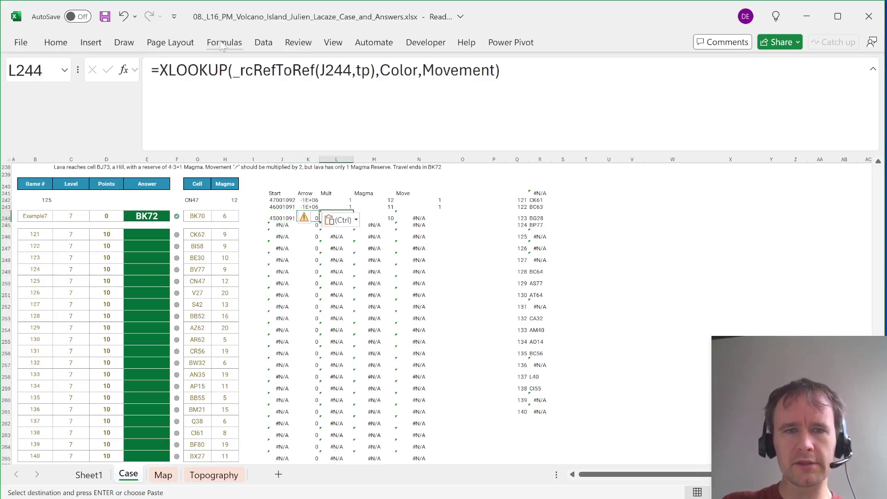
key(Escape)
- Evaluate the _rcRefToRef(J244,tp) lookup value inside the Mult formula in L244
key(F2)
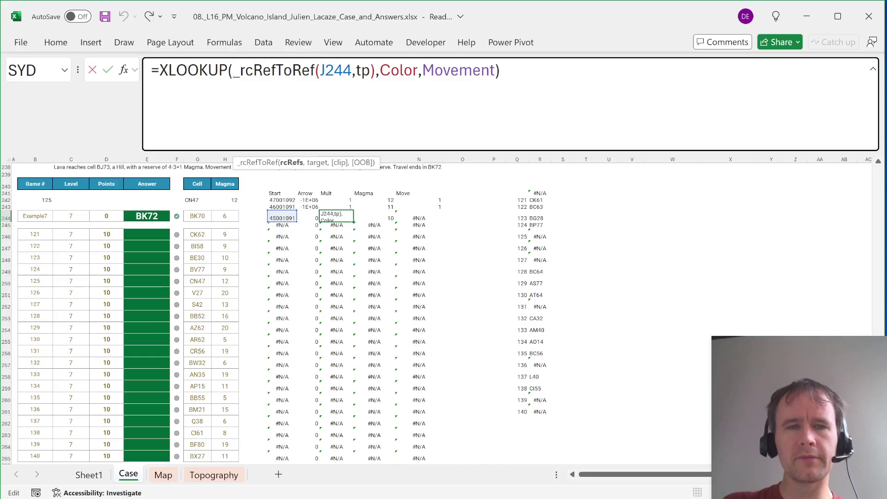
key(ctrl+shift+Right)
key(ctrl+shift+Right)
key(ctrl+shift+Right)
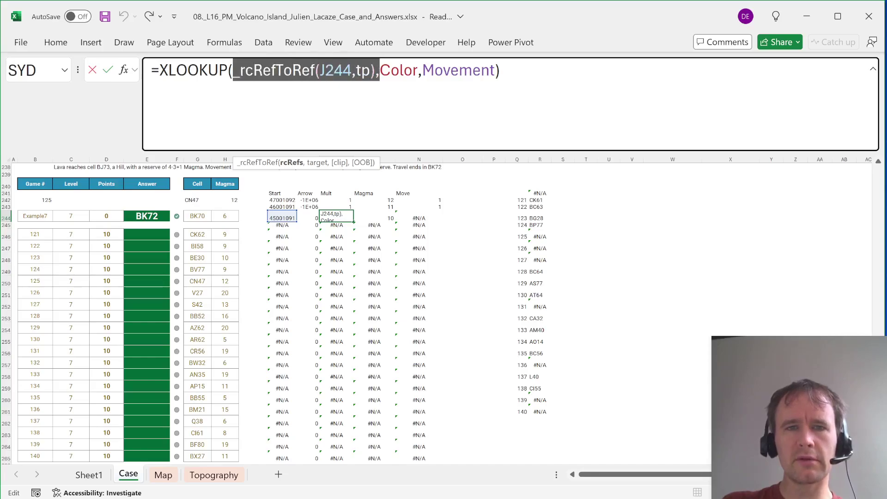
key(F9)
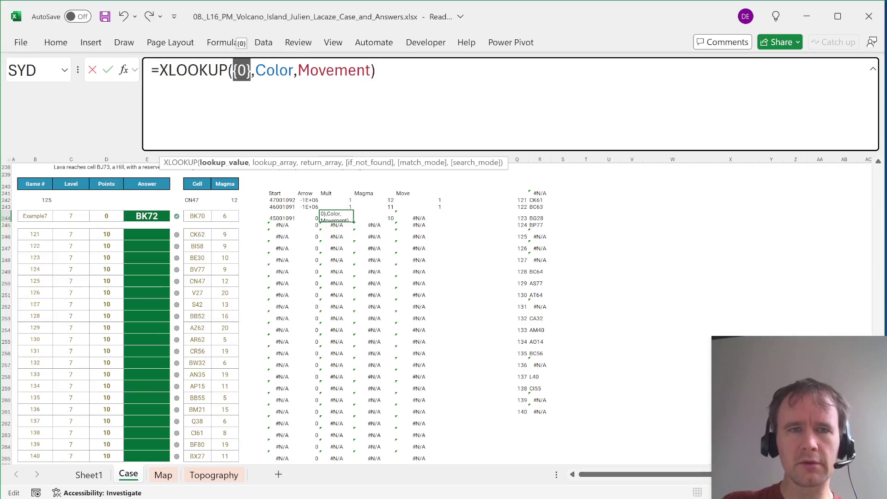
key(Escape)
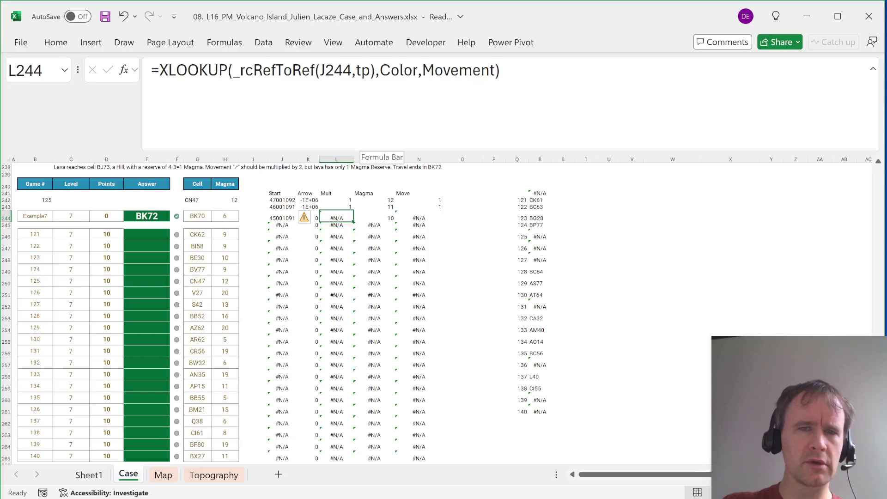
- Add 0 as the not-found result in L244: =XLOOKUP(_rcRefToRef(J244,tp),Color,Movement,0)
click(495, 70)
text(,0)
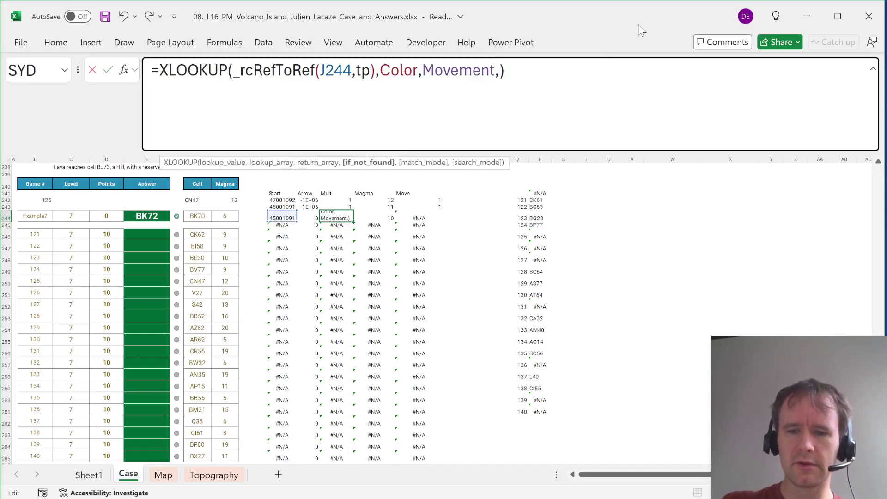
key(Return)
- Copy the XLOOKUP with the 0 fallback from L244 to the other Mult cells above and down to row 265
key(Up)
key(ctrl+c)
key(Up)
key(Up)
key(Down)
key(ctrl+v)
key(Down)
key(ctrl+shift+Down)
key(Return)
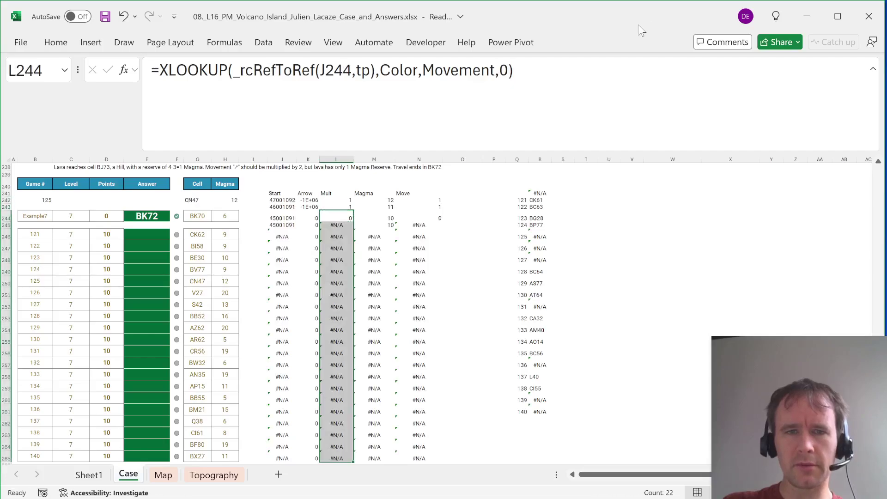
- Copy the data table results in R242:R261 and paste them as links into the Level 7 Answer cells starting at E246
key(Right)
key(Right)
key(Right)
key(Right)
key(Right)
key(Up)
key(Up)
key(Right)
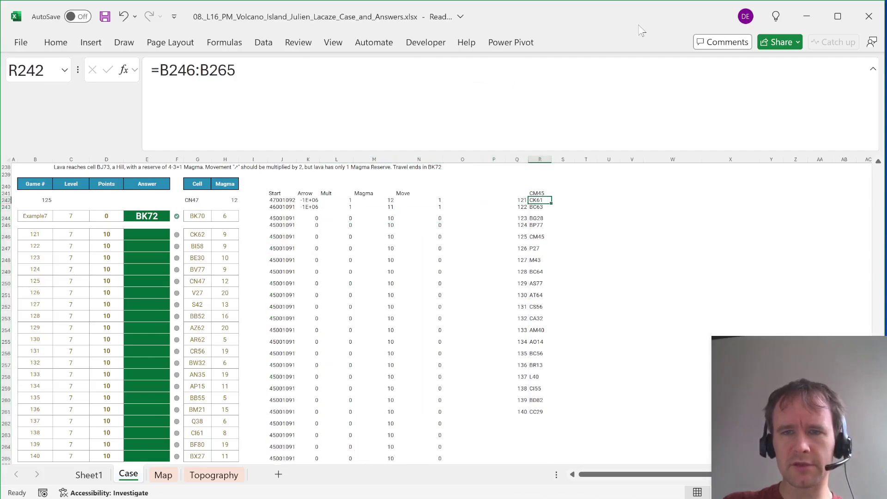
key(ctrl+shift+Down)
key(ctrl+c)
key(Left)
key(ctrl+shift+Down)
click(145, 236)
key(alt+h)
key(v)
key(n)
- Review the Case sheet from the instructions and bonus questions through the Level 1 to 7 answers and the current score
key(ctrl+Home)
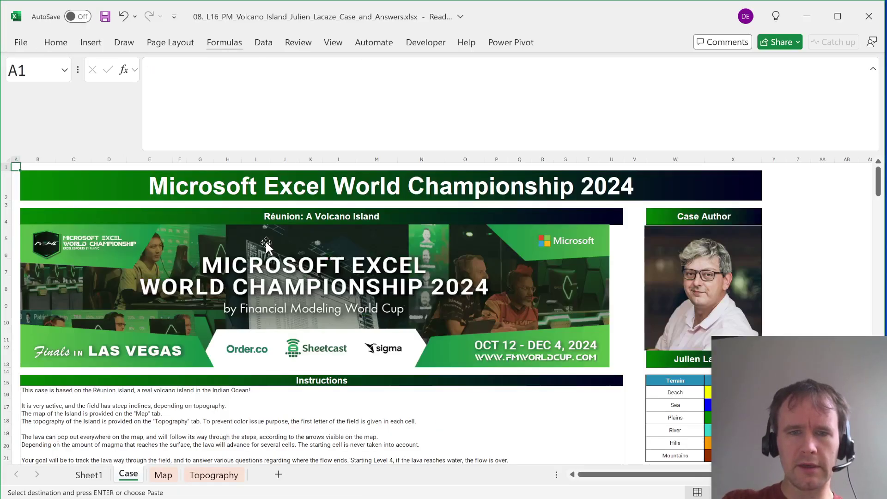
scroll(392, 288, down, 5)
scroll(392, 287, up, 10)
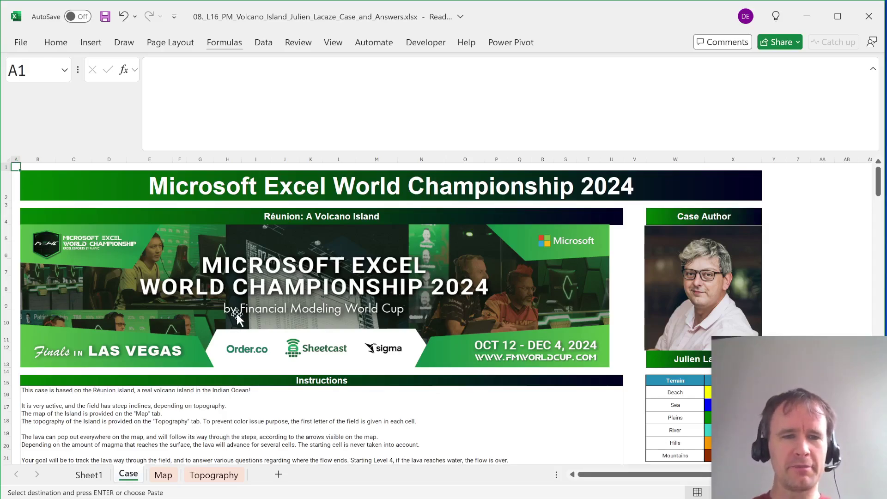
scroll(236, 316, down, 14)
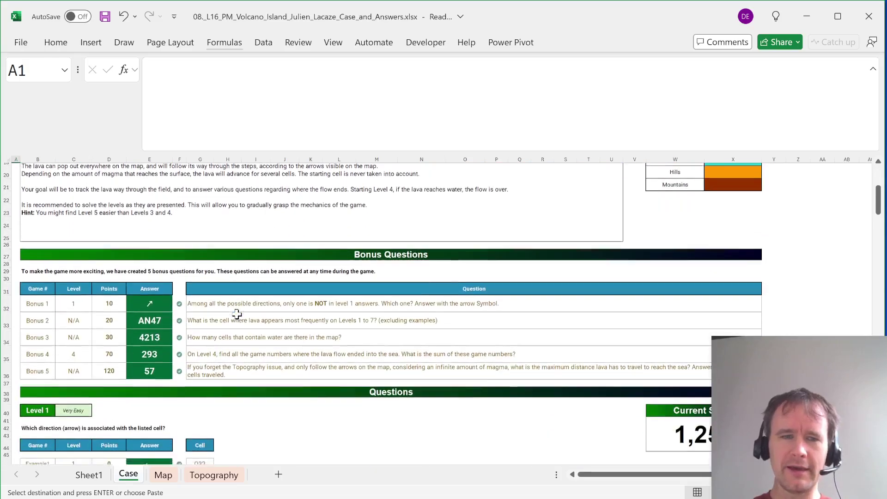
scroll(237, 314, down, 20)
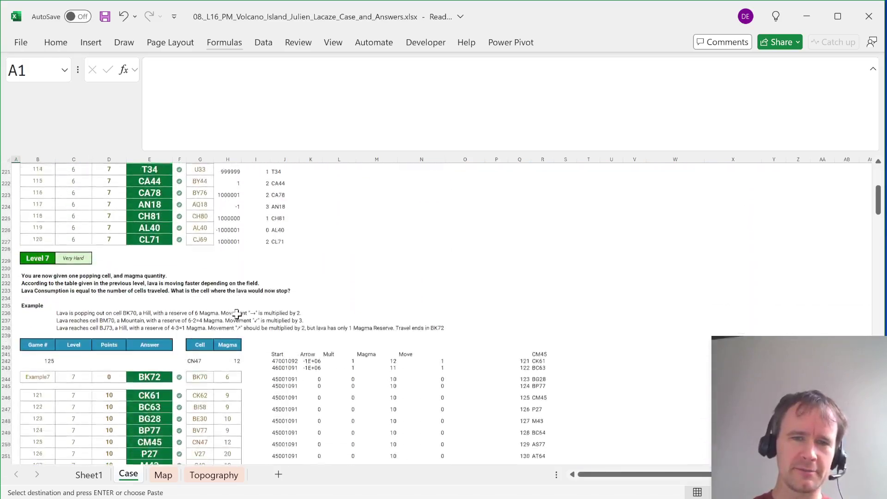
scroll(236, 314, up, 20)
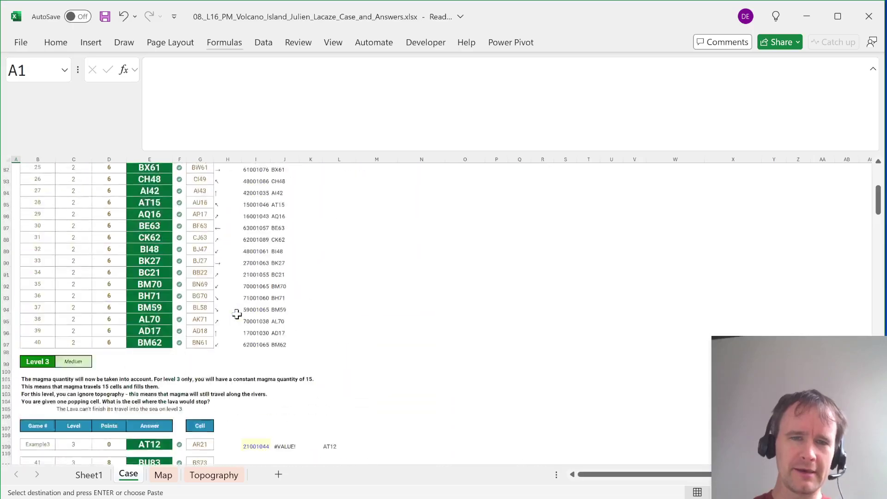
scroll(237, 314, down, 20)
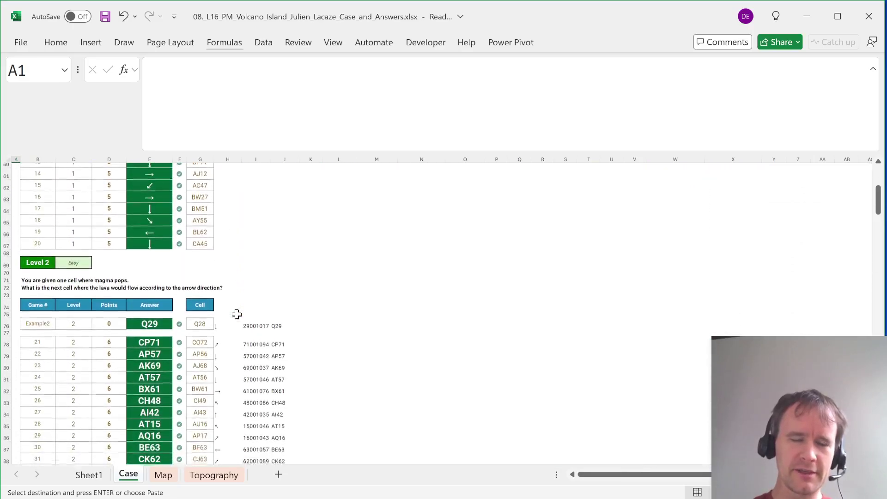
scroll(236, 314, up, 1)
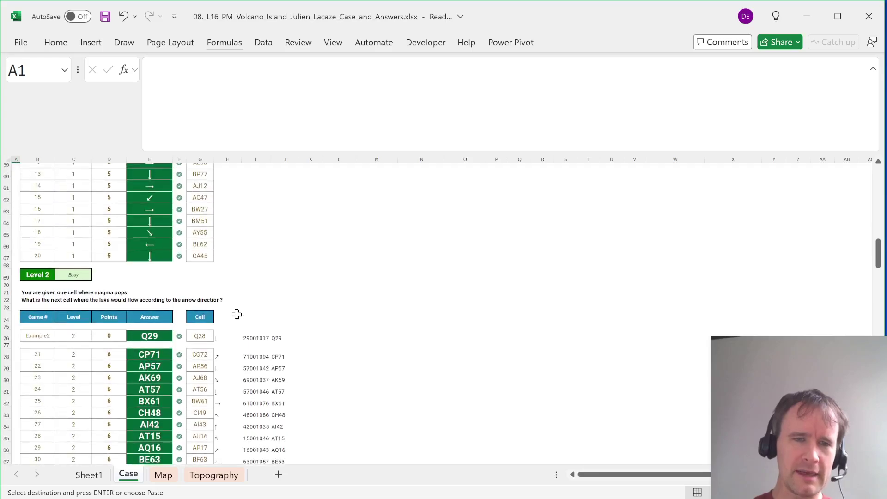
scroll(236, 314, up, 20)
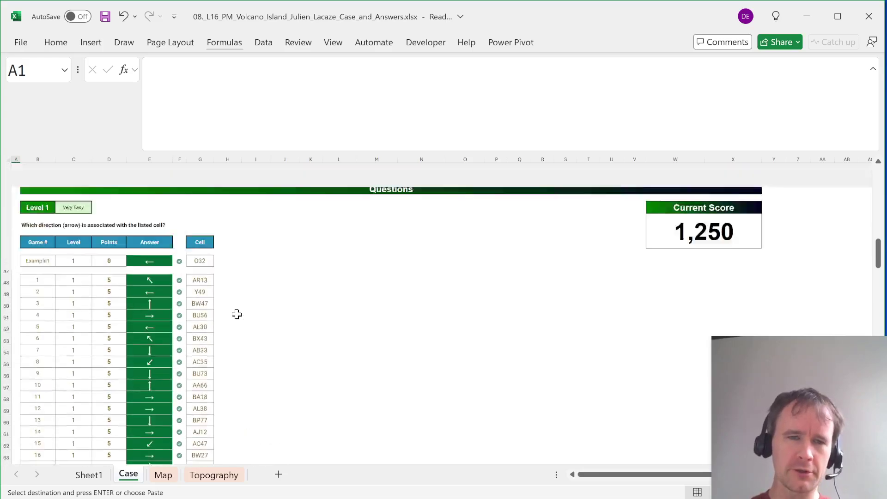